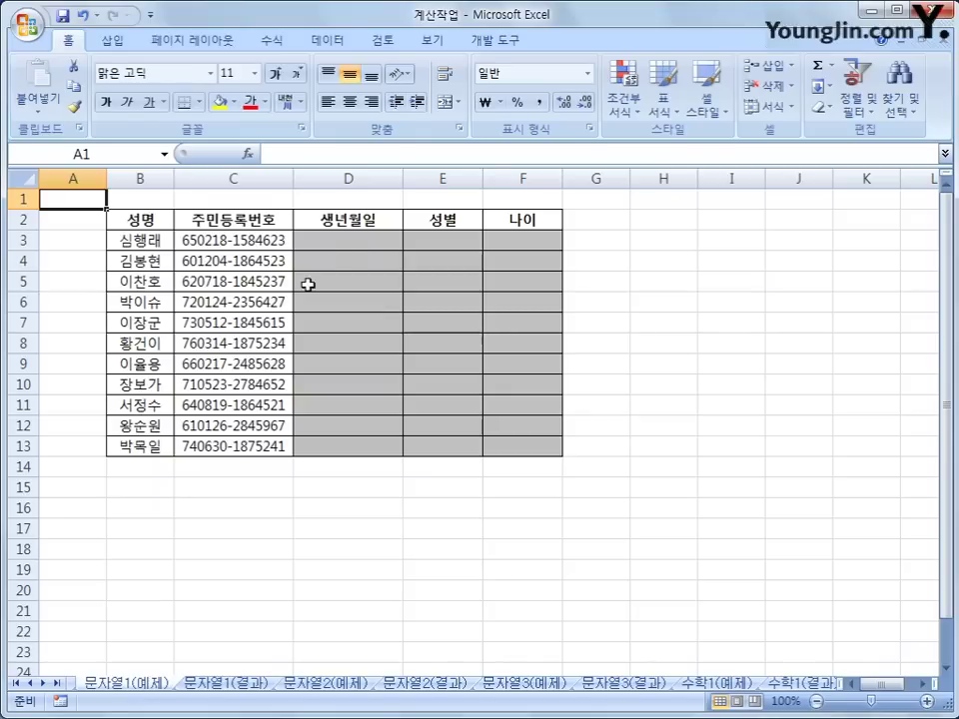
# - Insert a DATE function in cell D3 and set its Year argument to left(C3,2)
pyautogui.click(342, 243)
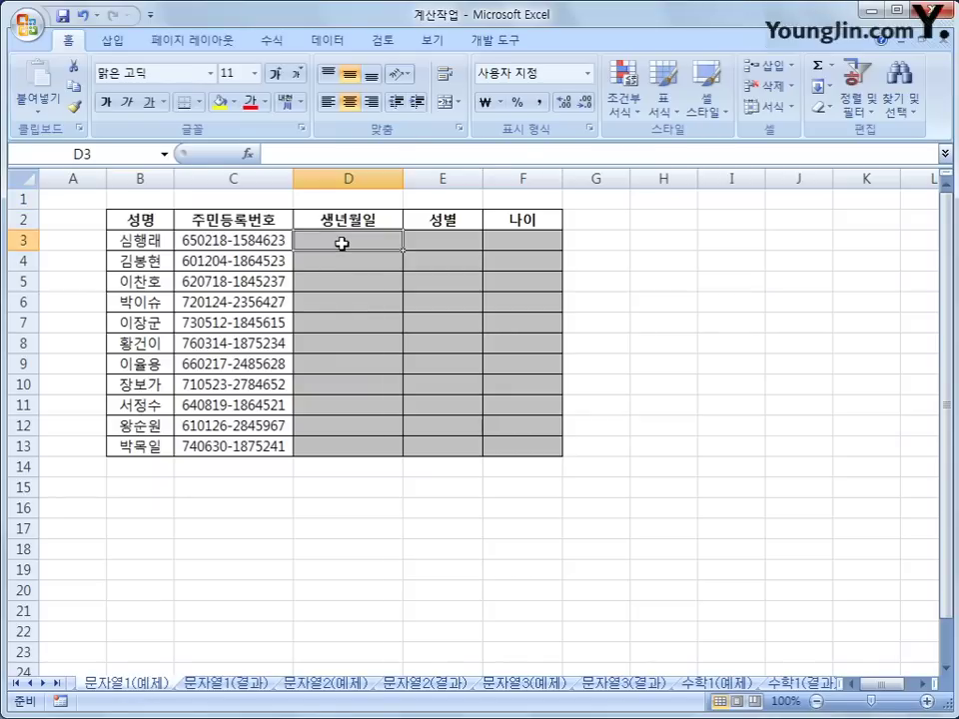
pyautogui.click(279, 242)
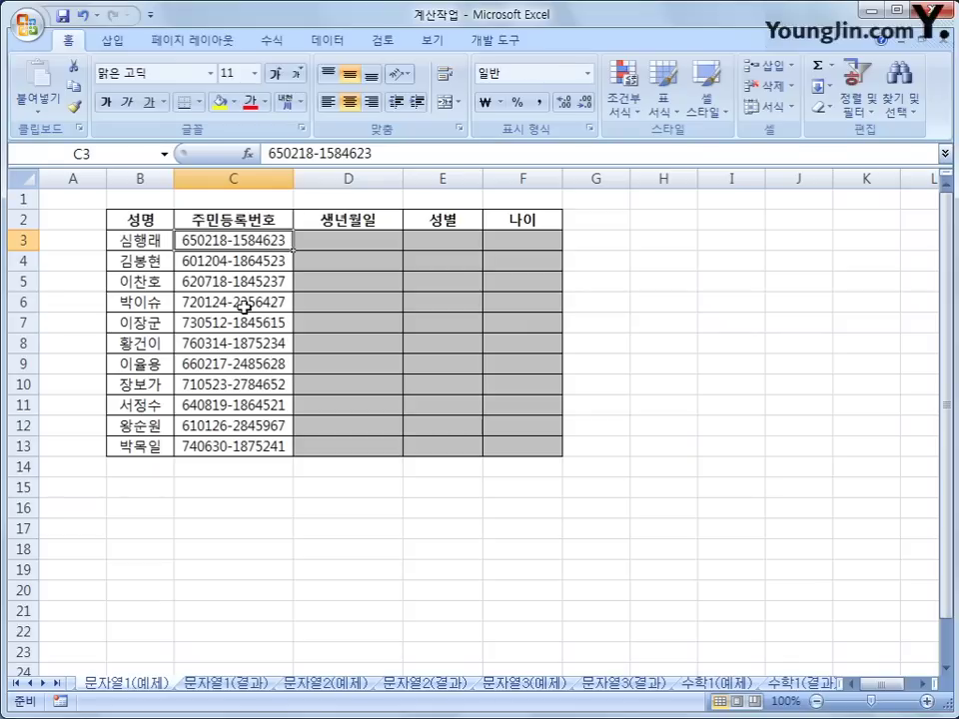
pyautogui.click(331, 239)
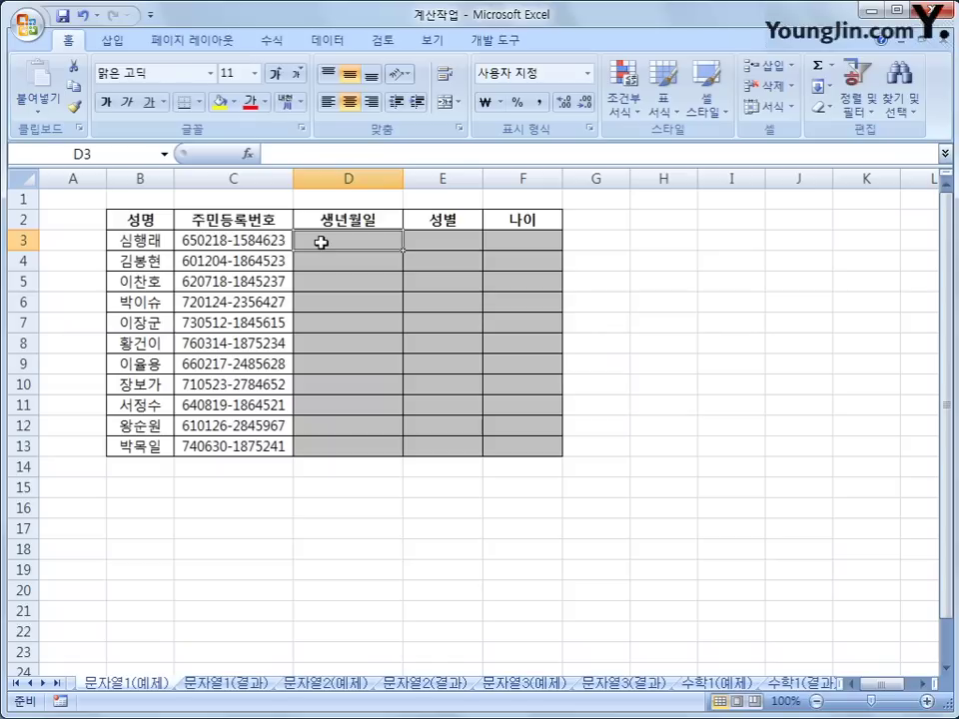
pyautogui.click(257, 42)
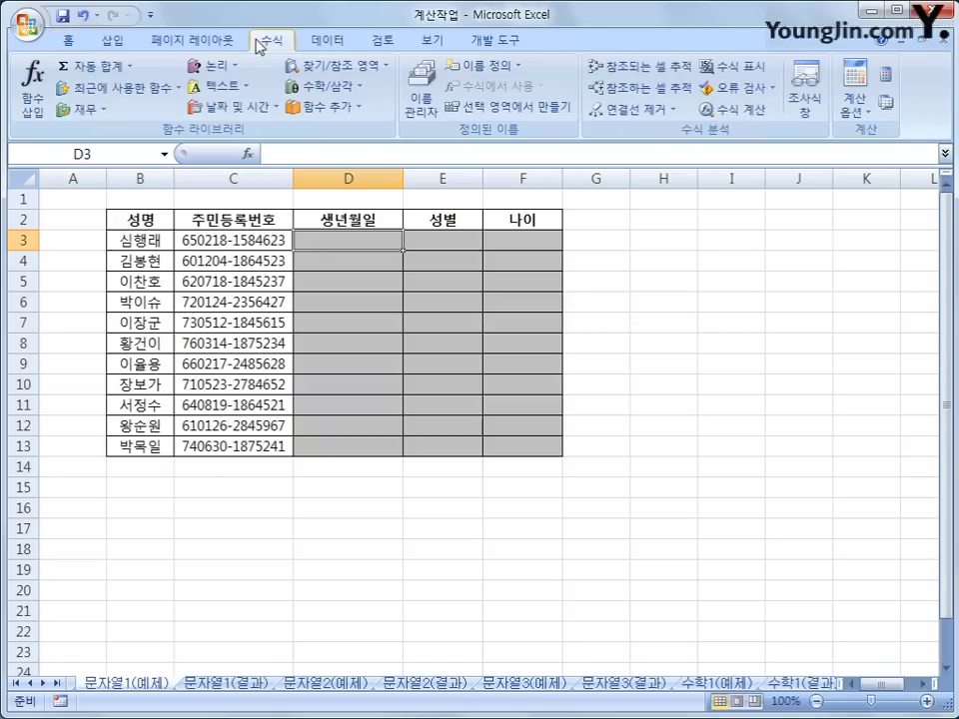
pyautogui.click(249, 106)
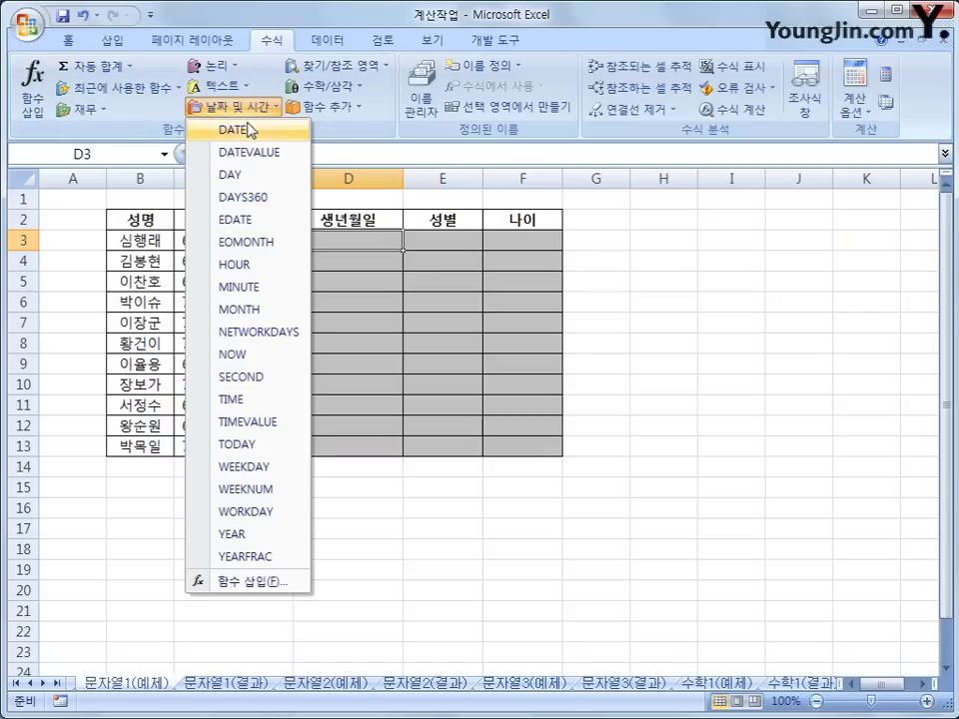
pyautogui.click(242, 129)
pyautogui.moveTo(310, 263); pyautogui.dragTo(597, 352)
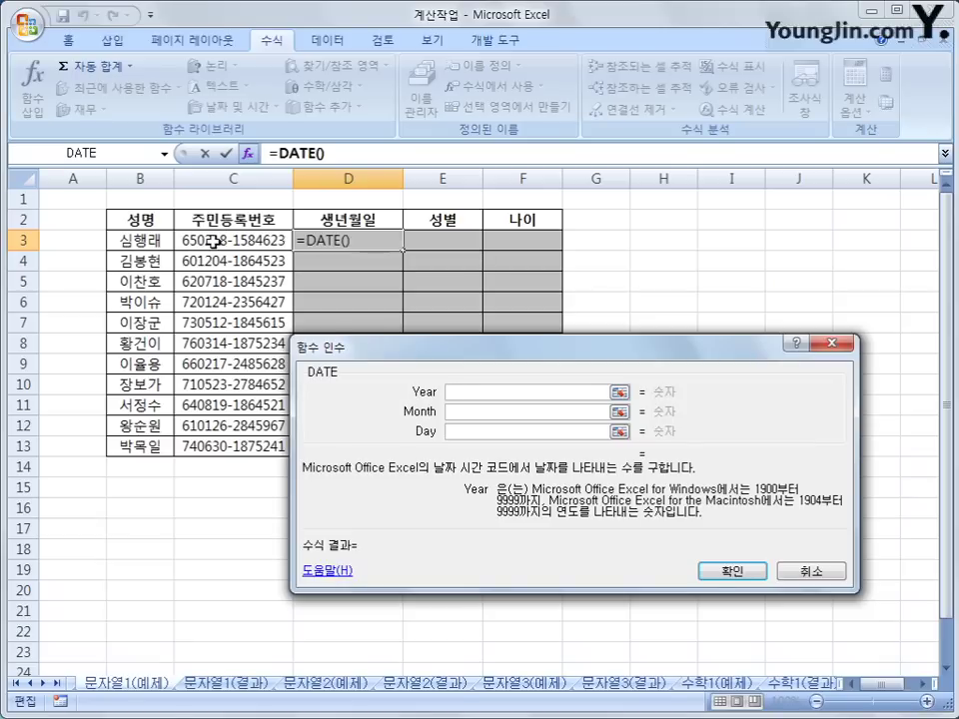
pyautogui.write('left')
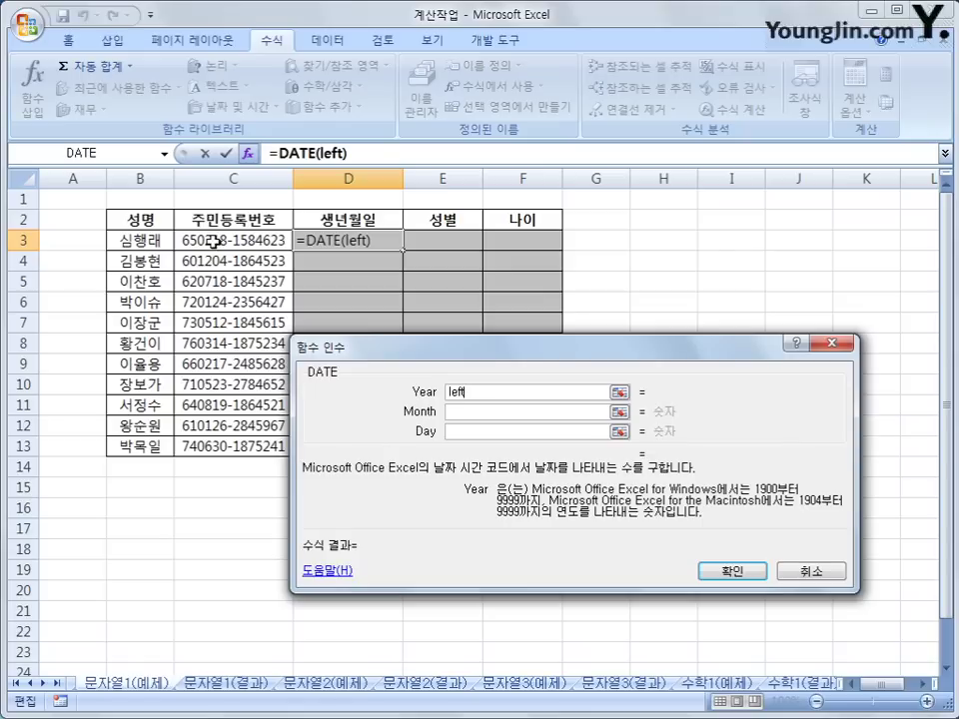
pyautogui.write('(')
pyautogui.click(214, 241)
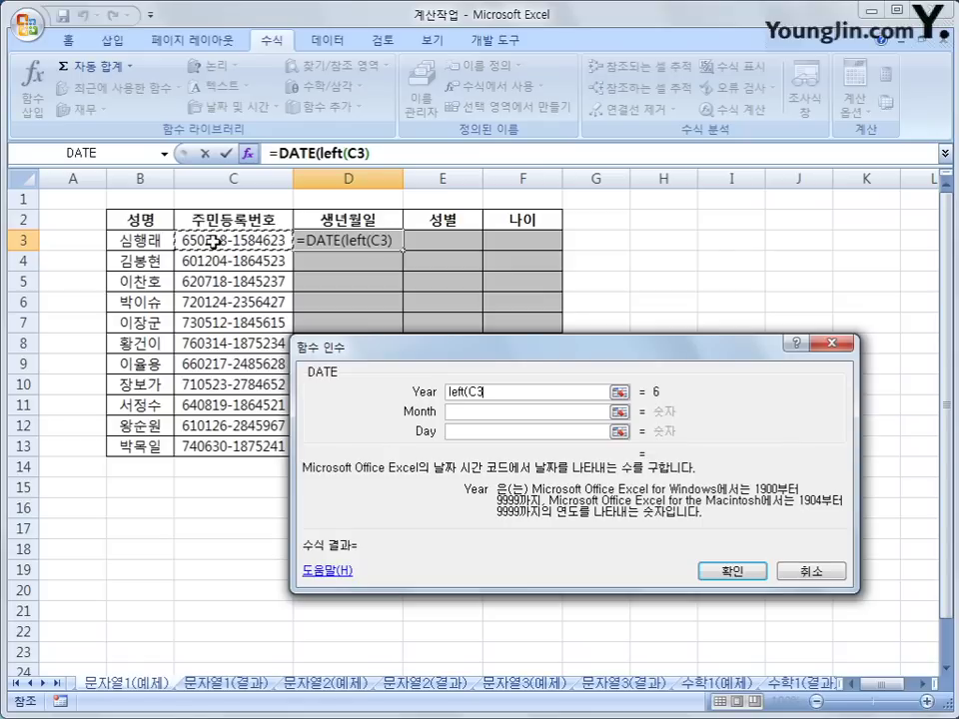
pyautogui.write(',2)')
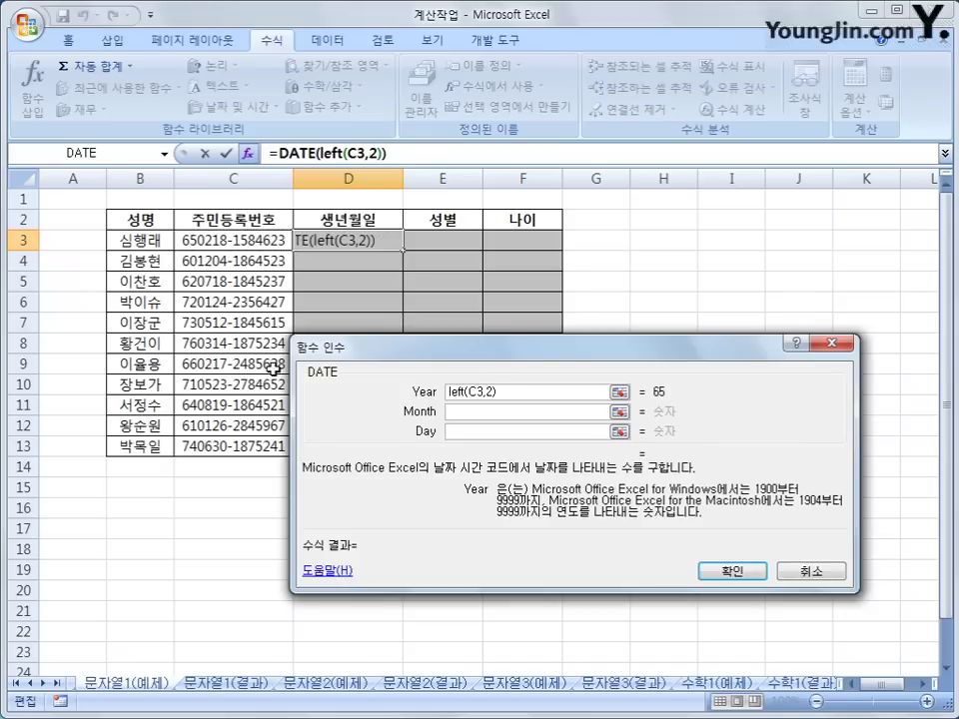
# - Set the Month argument of the DATE function to mid(C3,3,2)
pyautogui.click(456, 410)
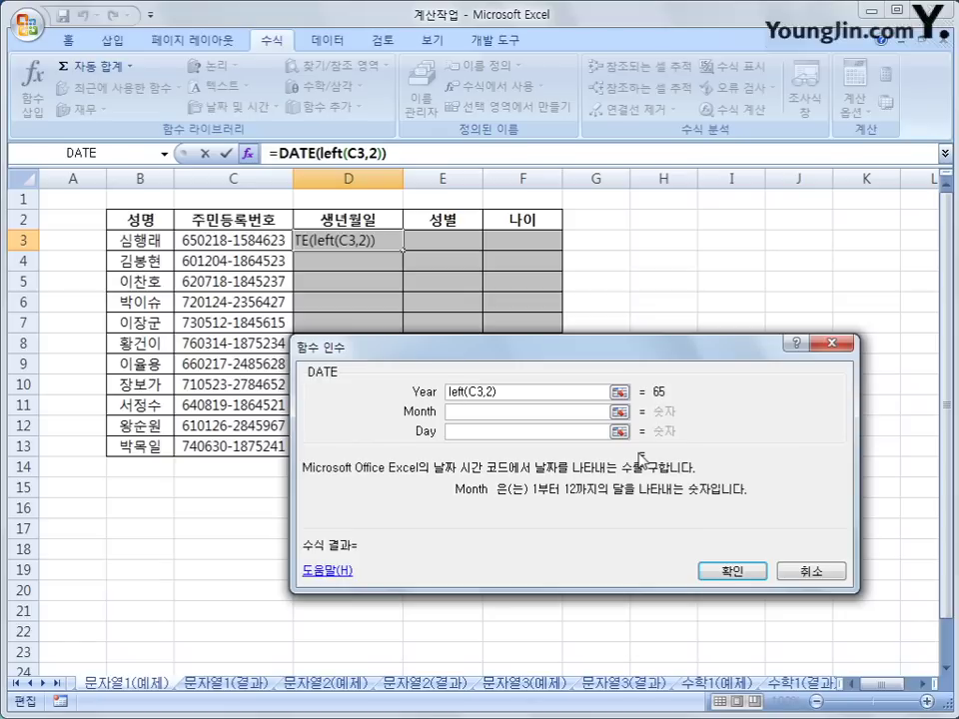
pyautogui.write('mid')
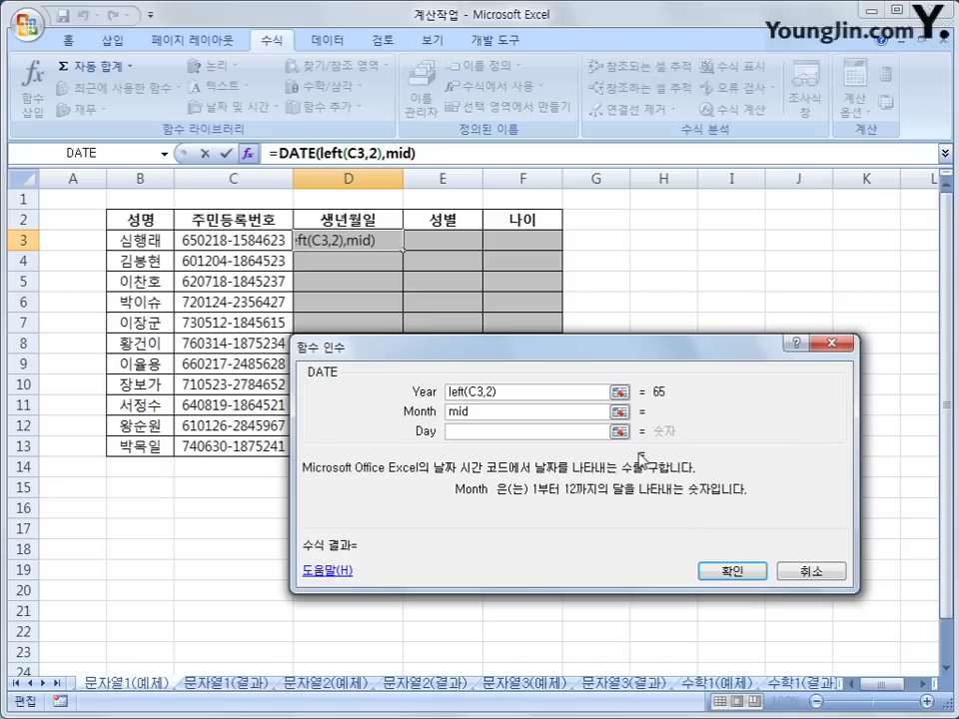
pyautogui.write('(')
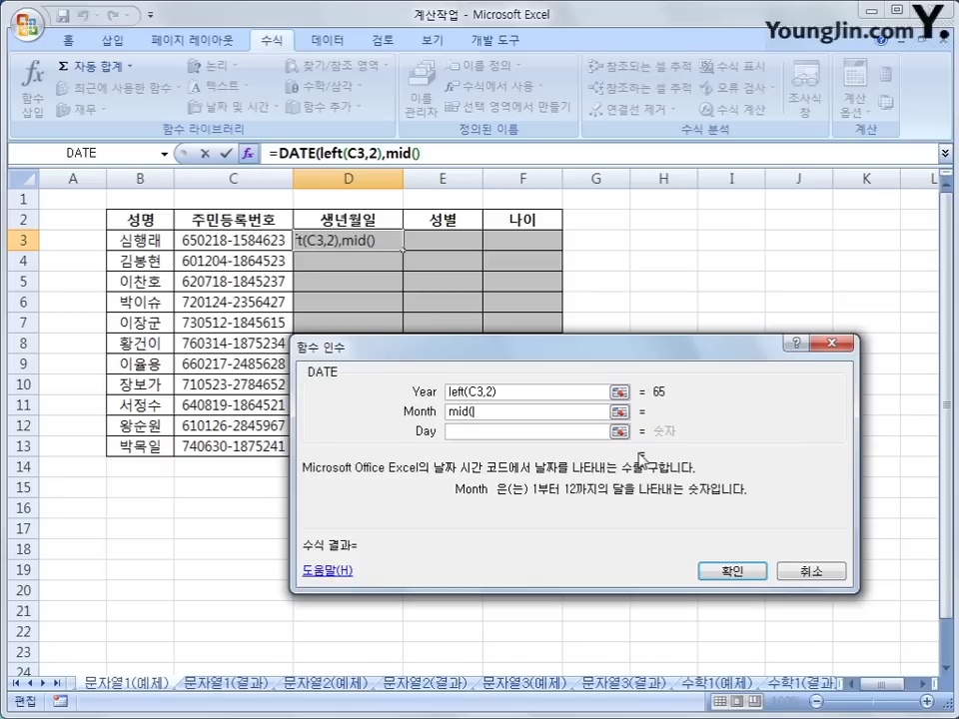
pyautogui.click(195, 241)
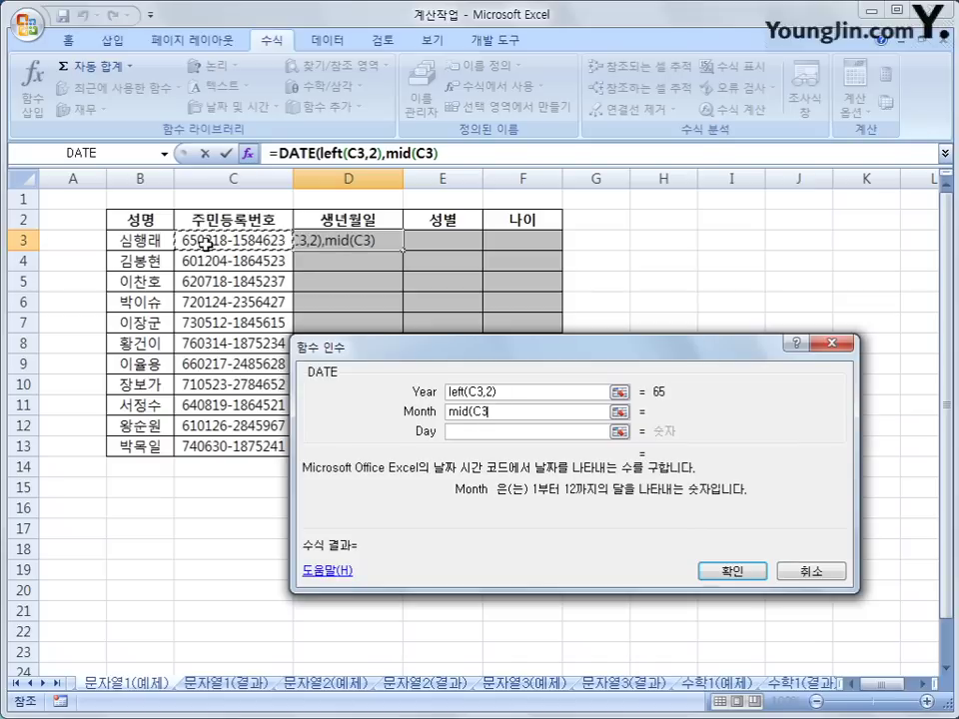
pyautogui.write(',')
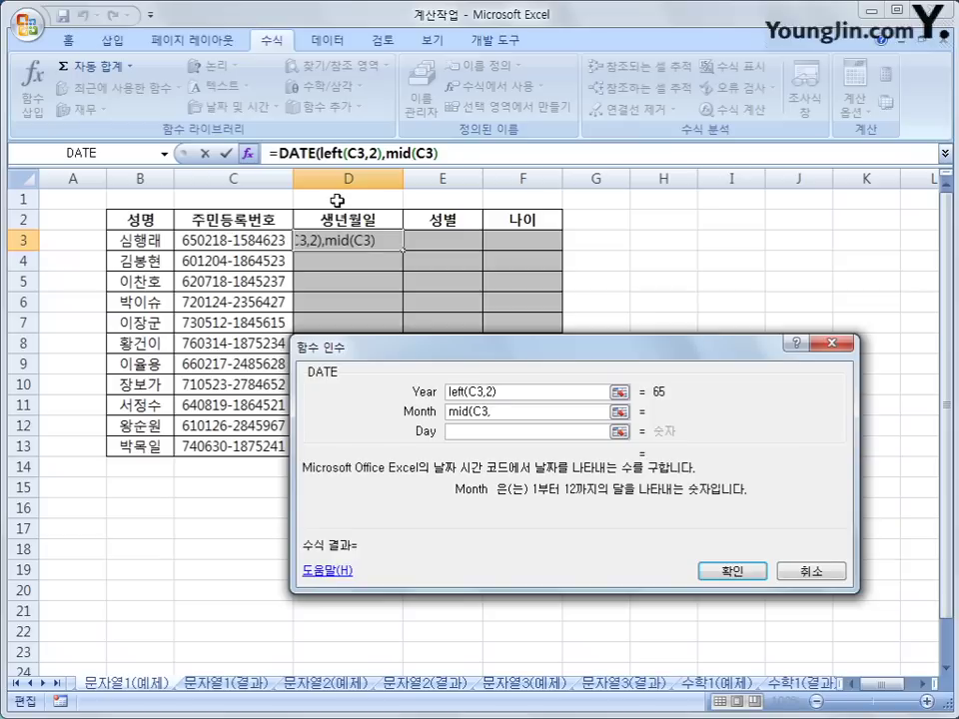
pyautogui.write('3,2')
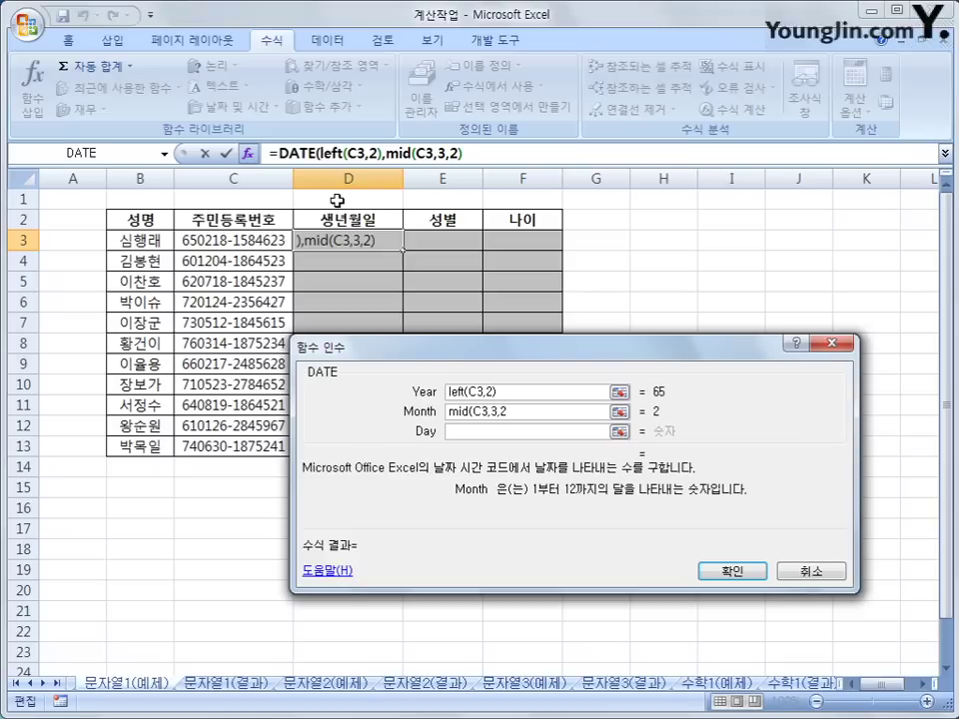
pyautogui.write(')')
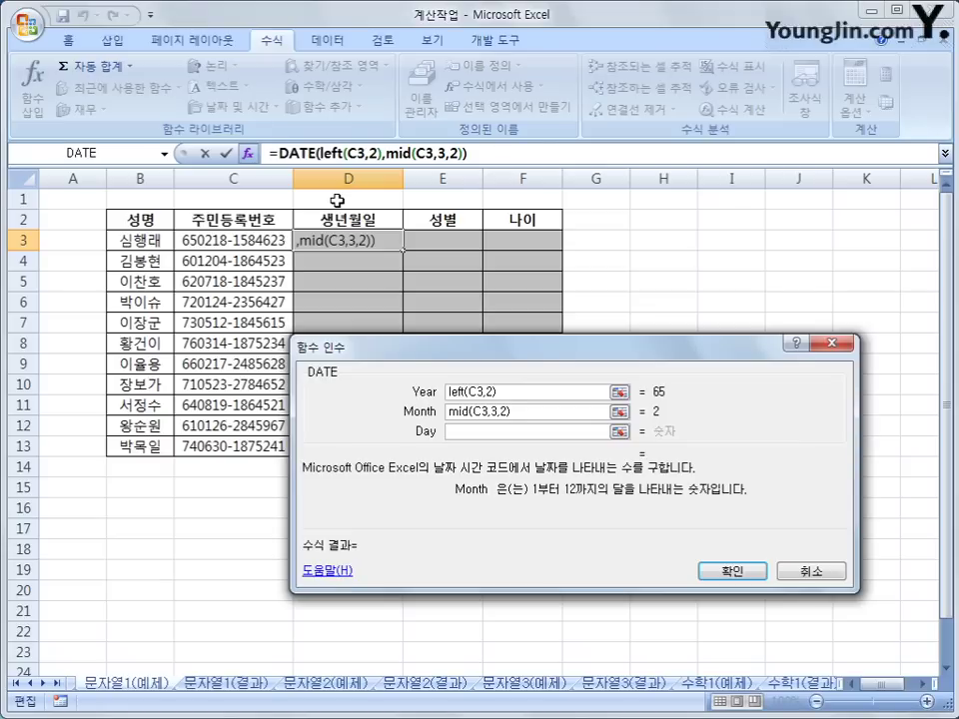
# - Complete the DATE function with mid(C3,5,2) as its Day argument and fill the formula from D3 down to D13
pyautogui.click(475, 432)
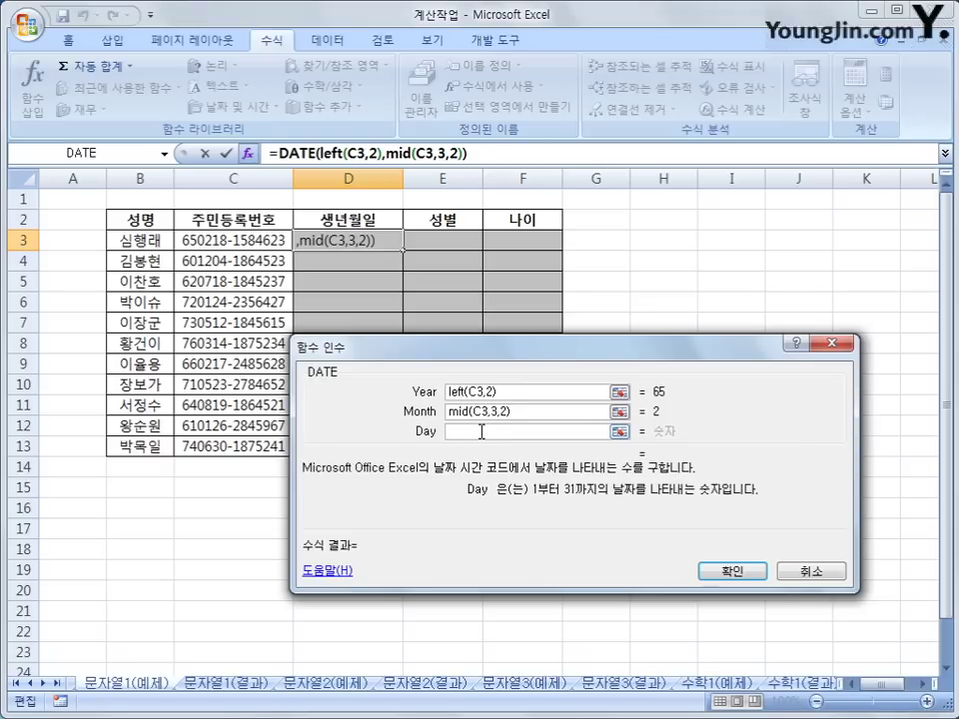
pyautogui.write('mid(')
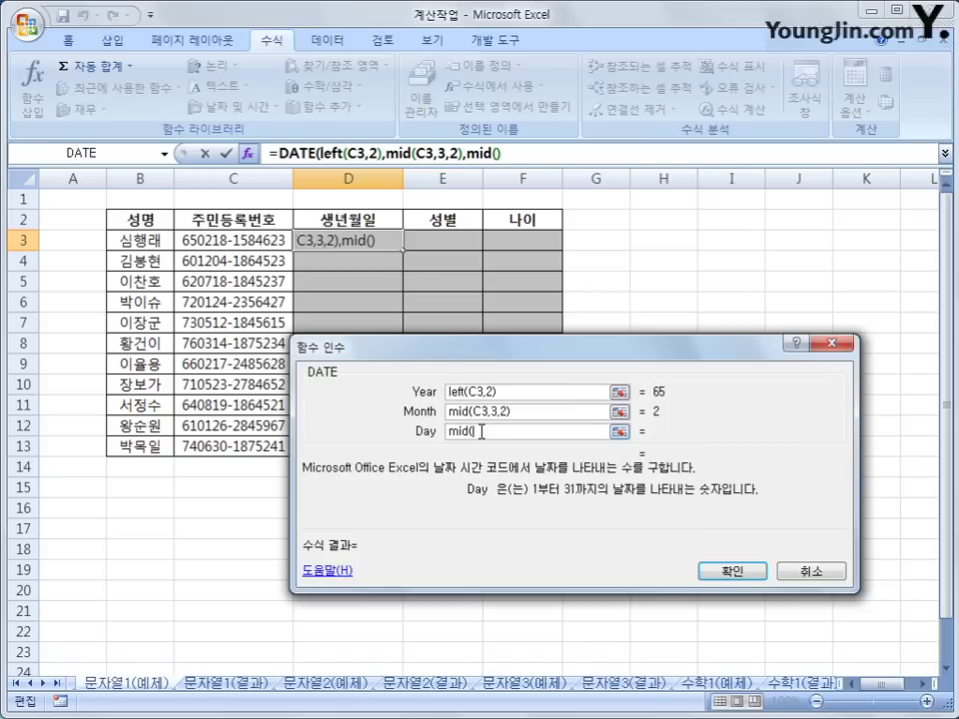
pyautogui.click(253, 242)
pyautogui.write(',')
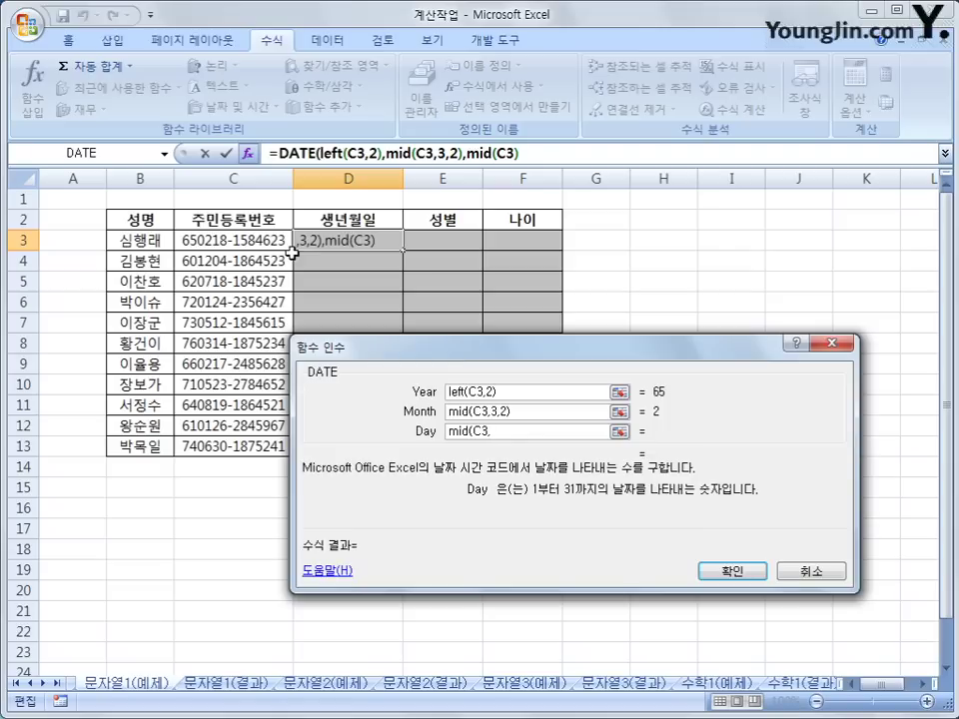
pyautogui.write('5,2')
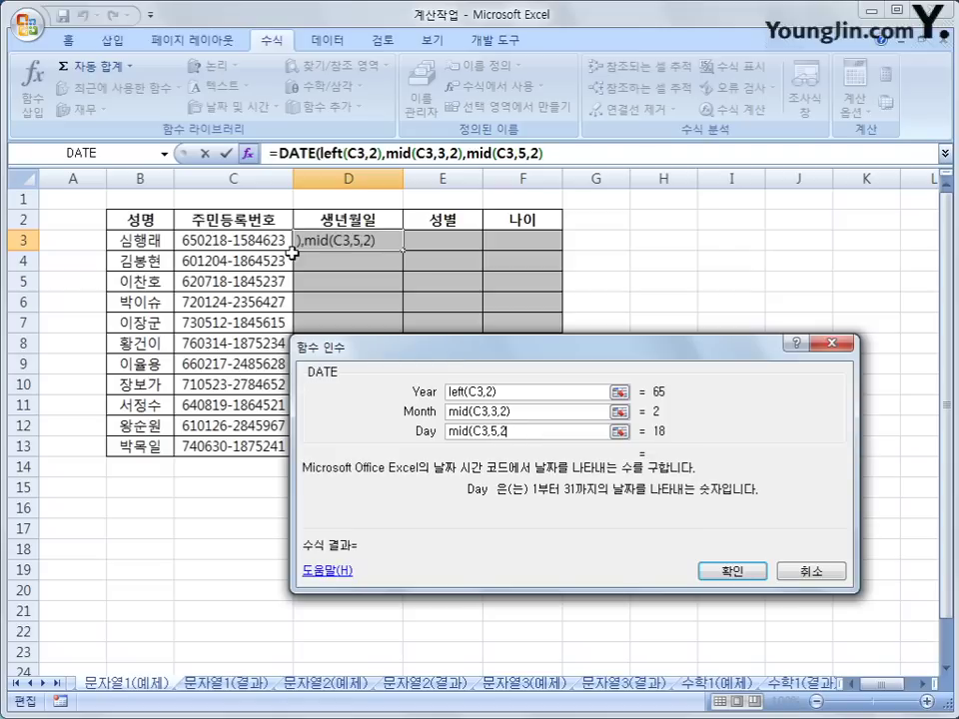
pyautogui.write(')')
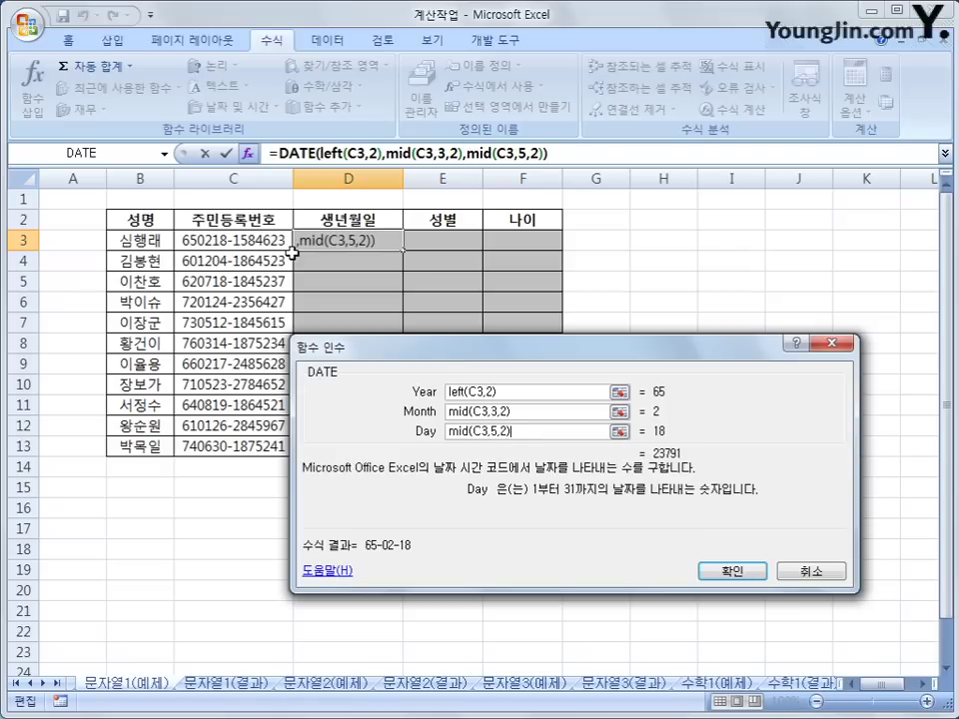
pyautogui.click(727, 570)
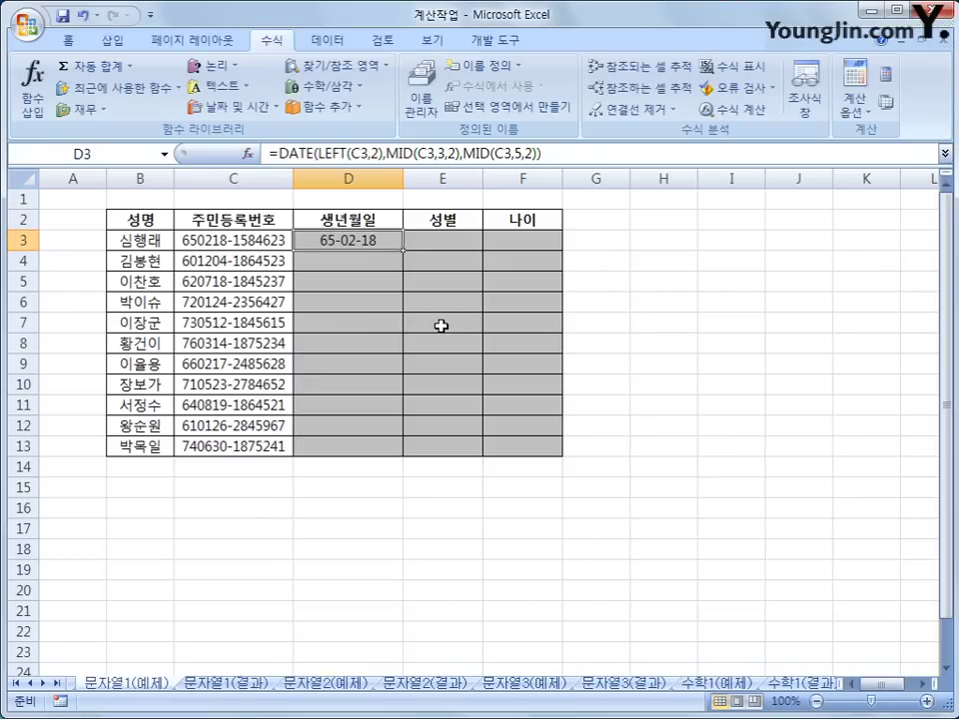
pyautogui.moveTo(404, 250); pyautogui.dragTo(394, 448)
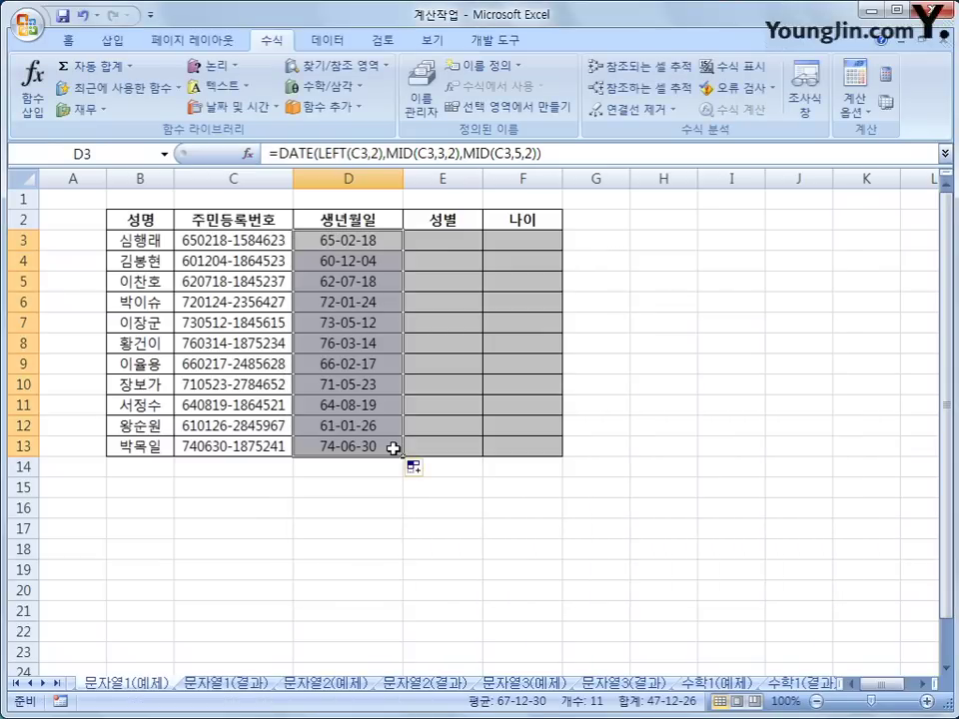
# - Insert an IF function in cell E3 of the 성별 column
pyautogui.click(459, 237)
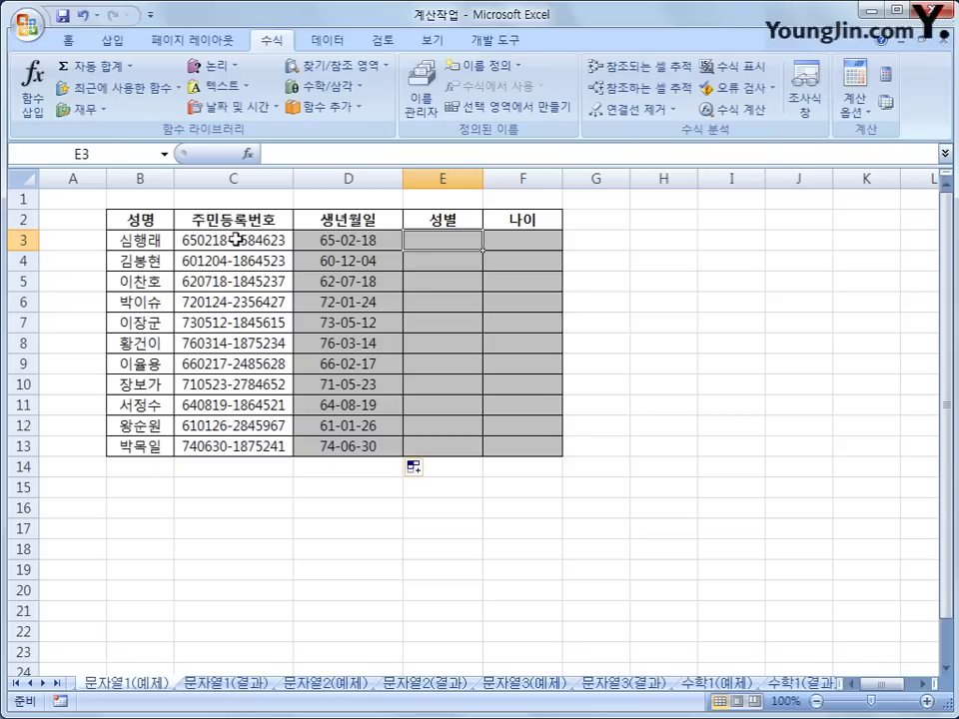
pyautogui.moveTo(243, 240); pyautogui.dragTo(239, 442)
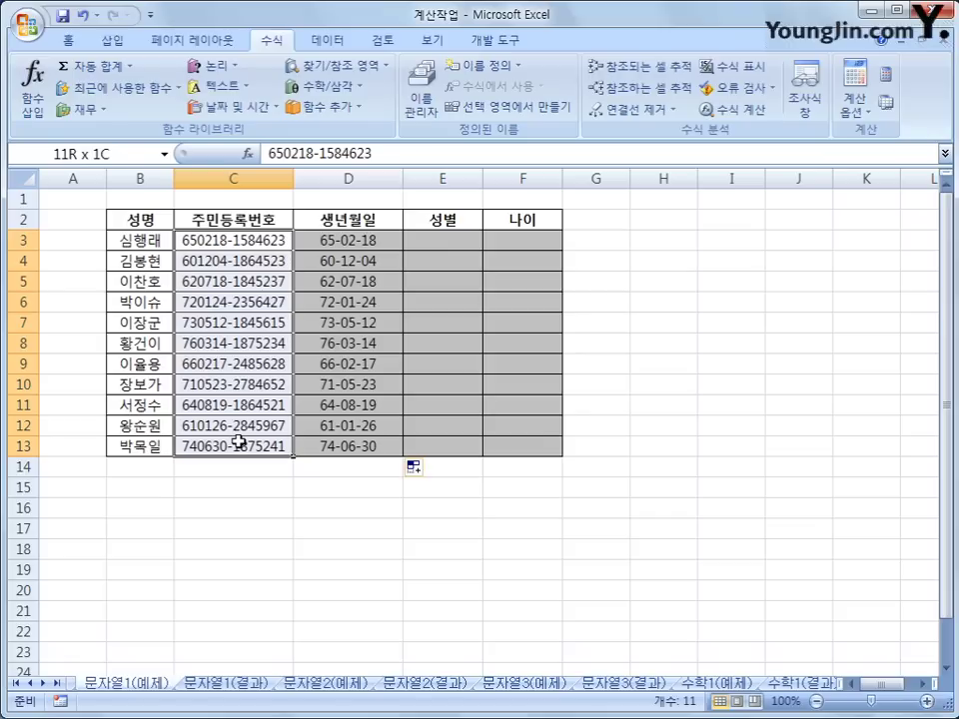
pyautogui.click(439, 240)
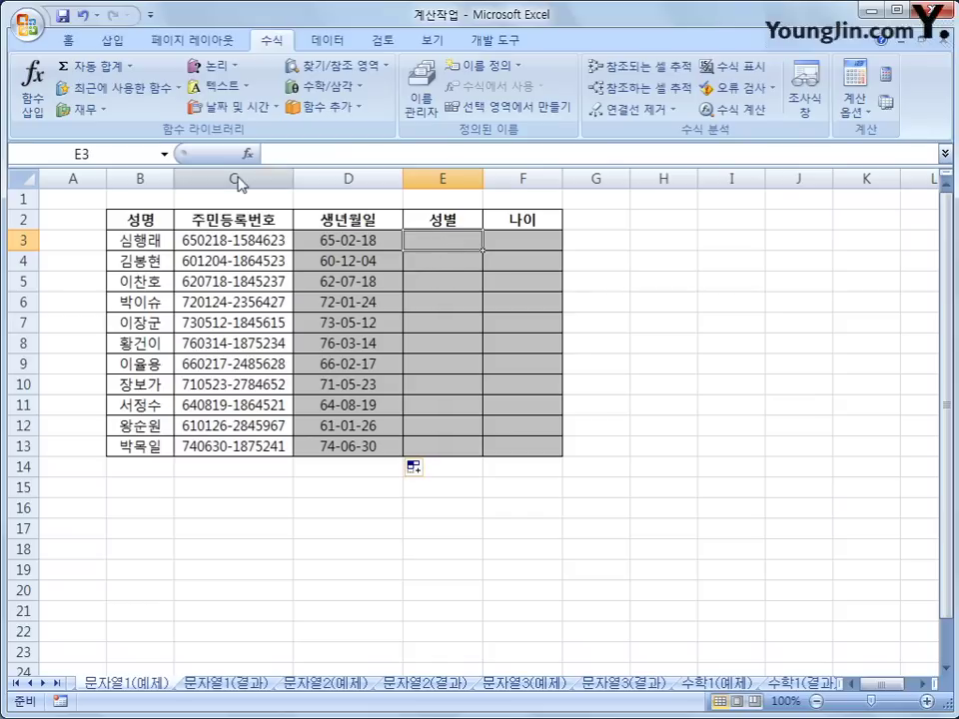
pyautogui.click(231, 68)
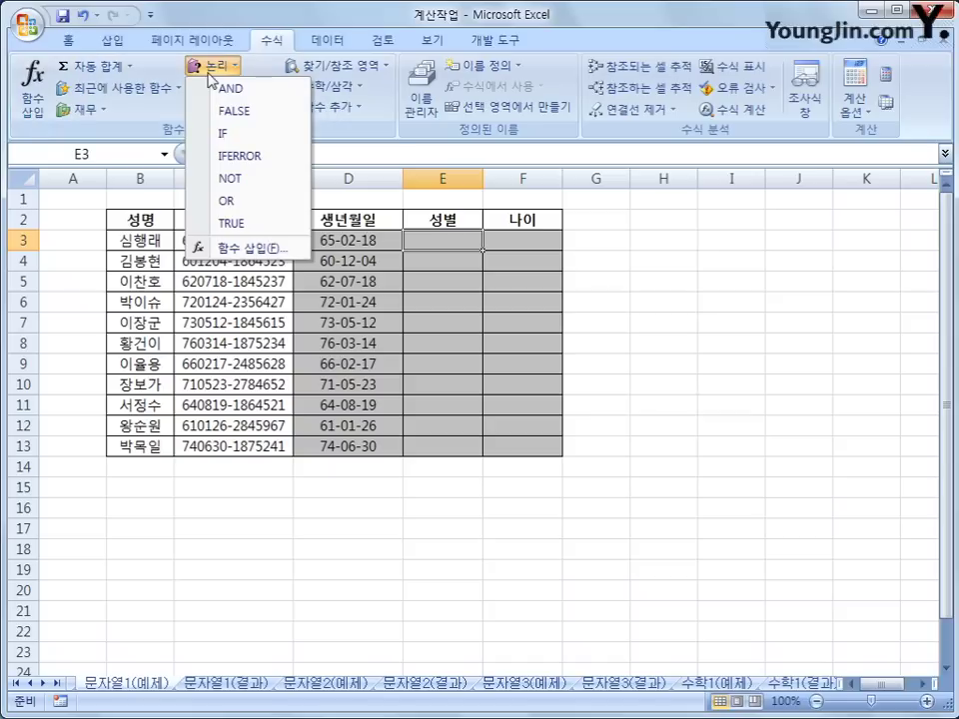
pyautogui.click(218, 140)
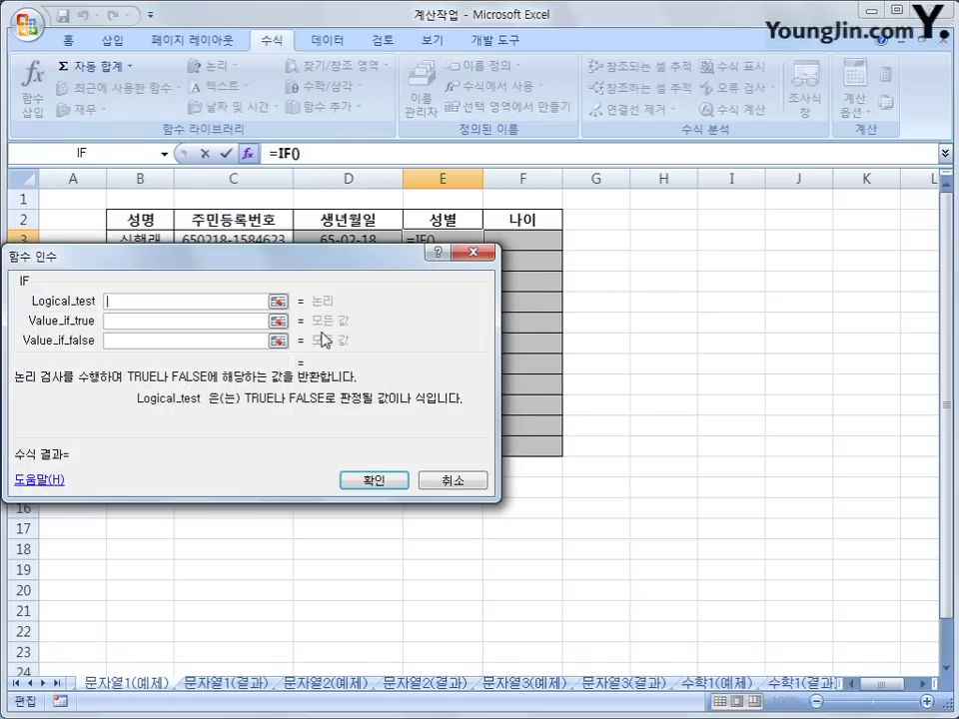
pyautogui.moveTo(308, 274); pyautogui.dragTo(545, 366)
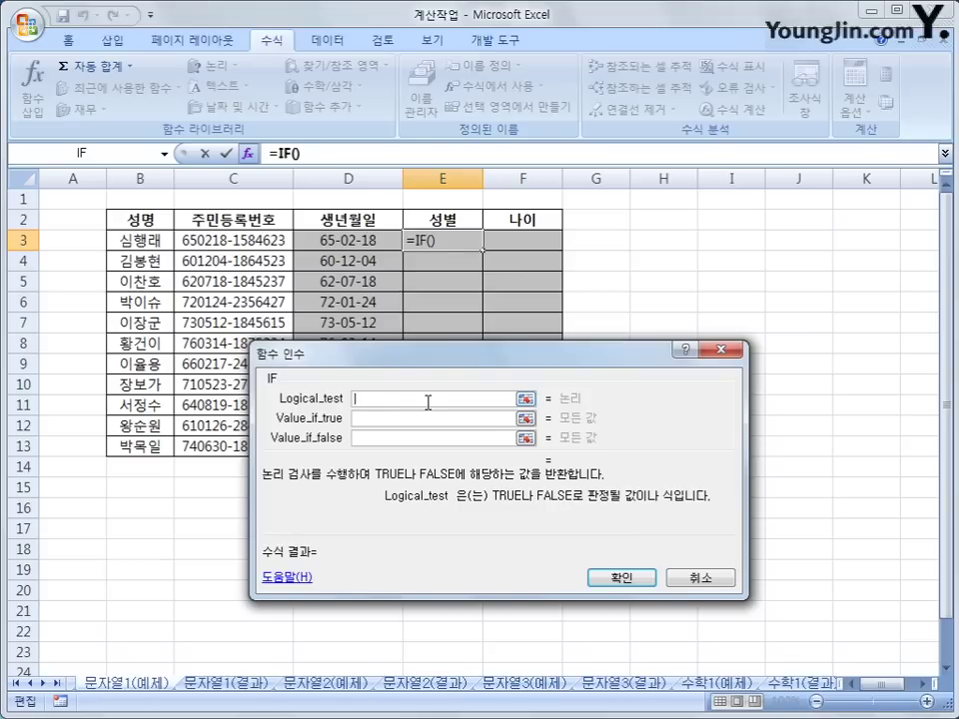
# - Set the Logical_test argument of the IF function to mid(C3,8,1)="1"
pyautogui.write('mid9')
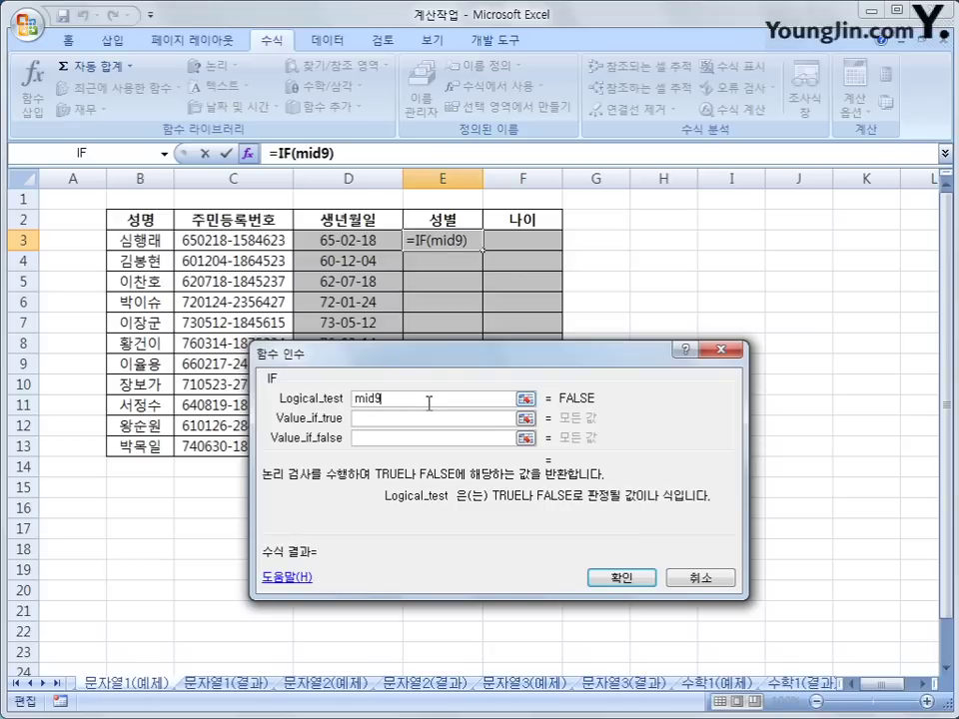
pyautogui.press('BackSpace')
pyautogui.write('(')
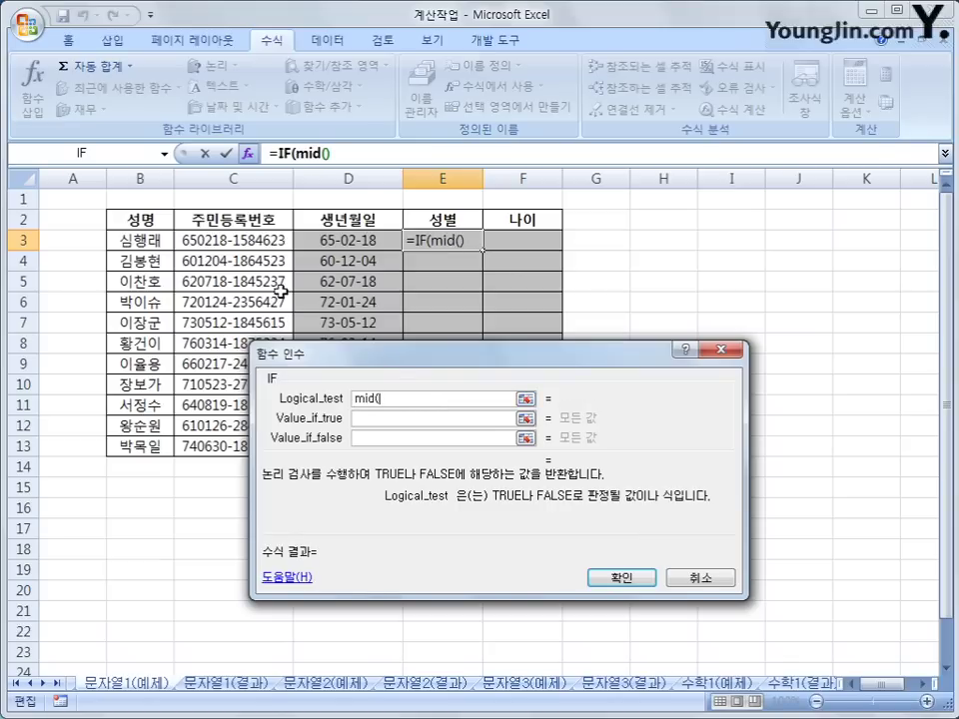
pyautogui.click(275, 240)
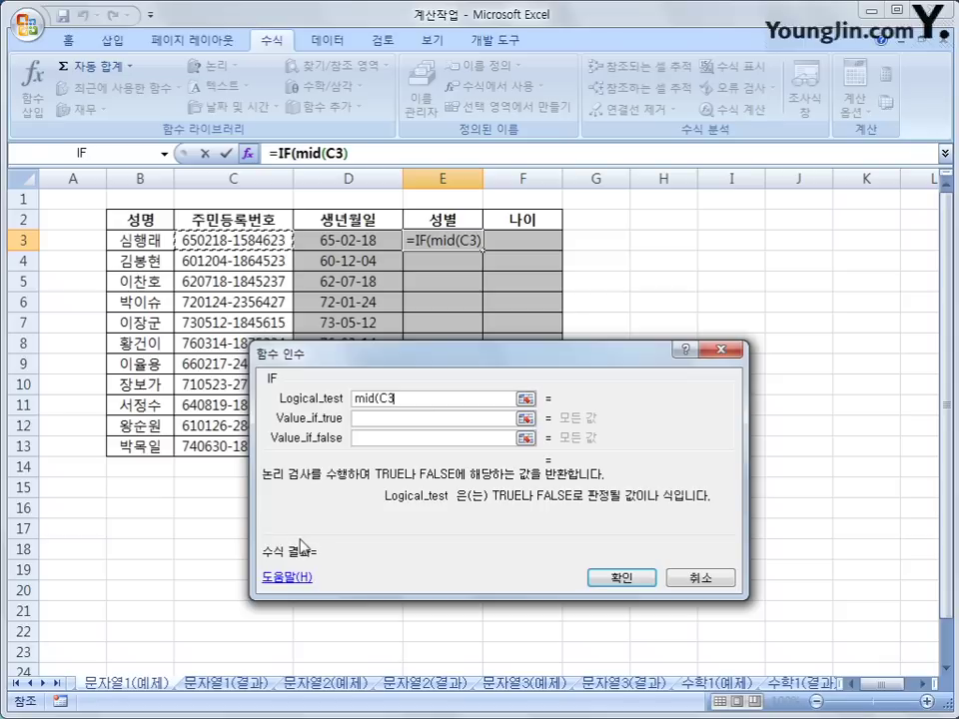
pyautogui.write(',8')
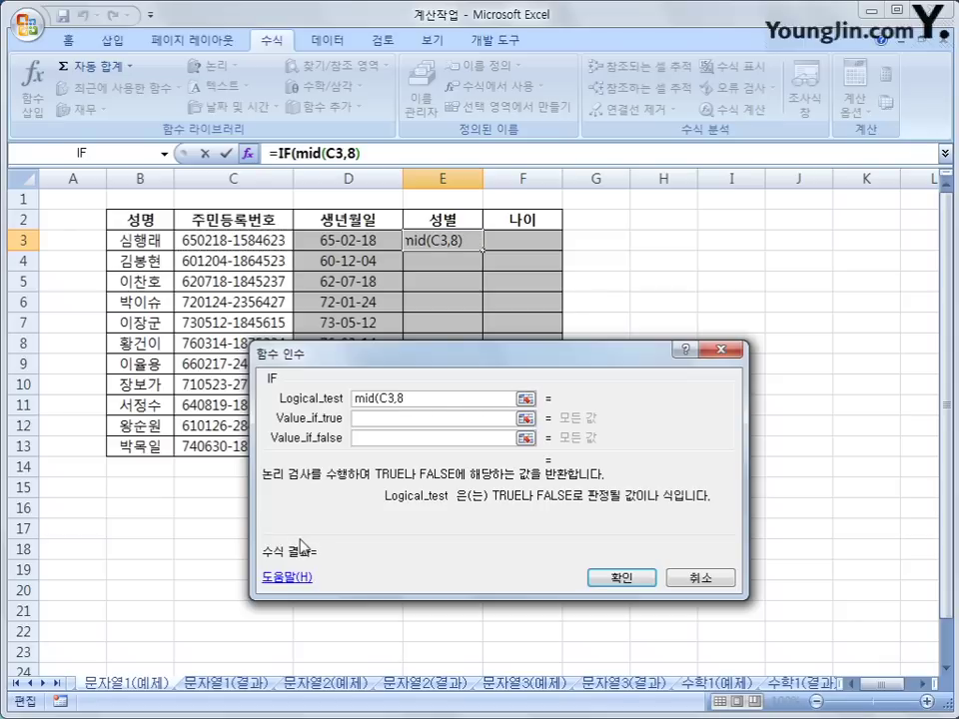
pyautogui.write(',1')
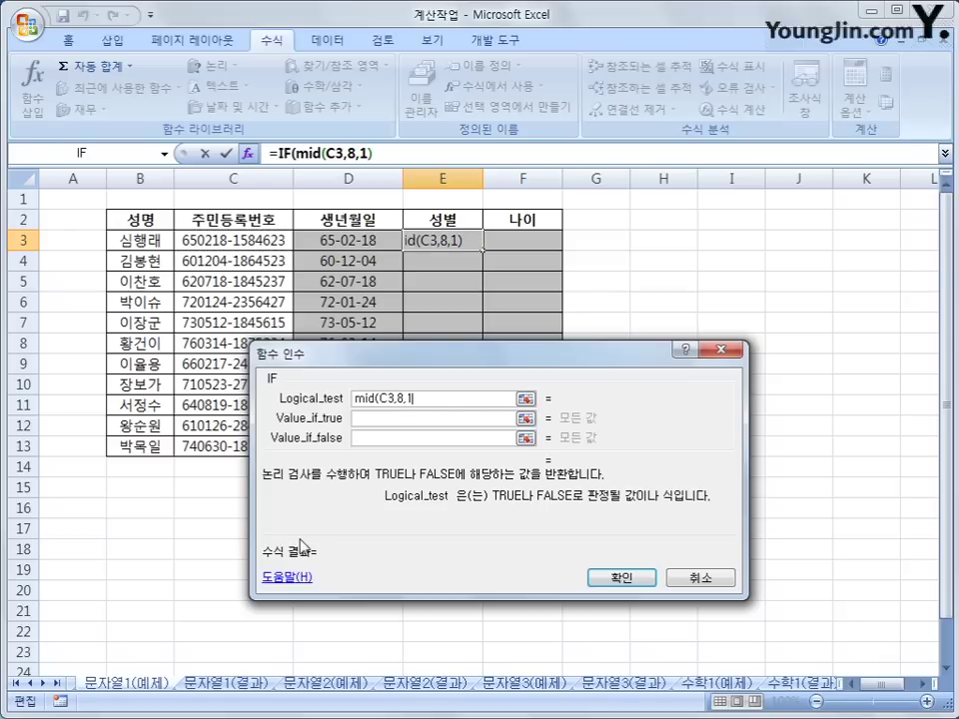
pyautogui.write(')')
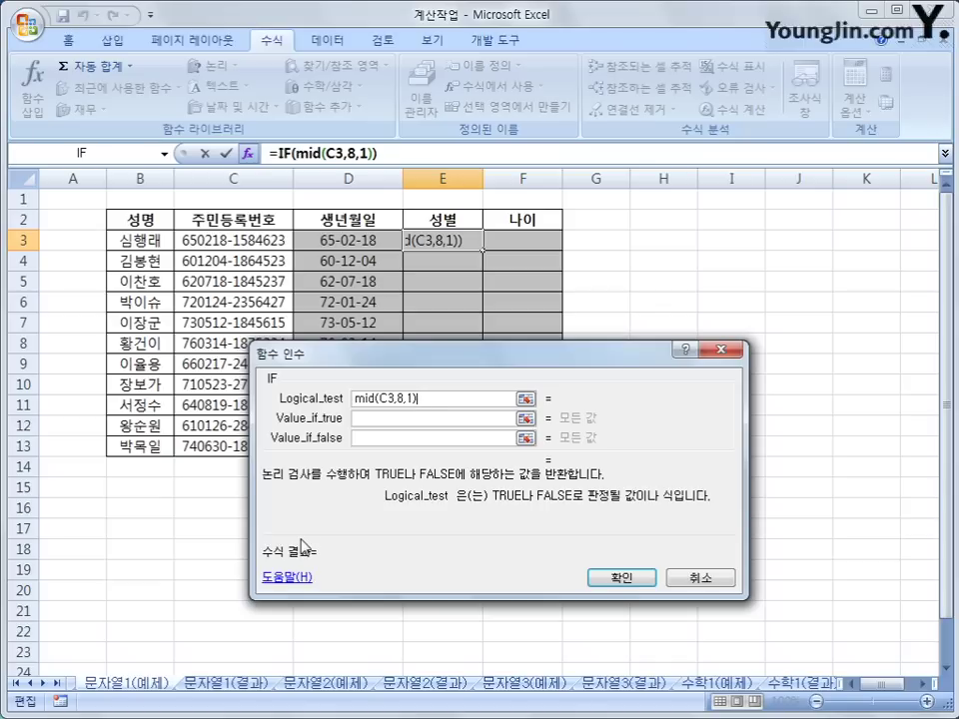
pyautogui.write('=')
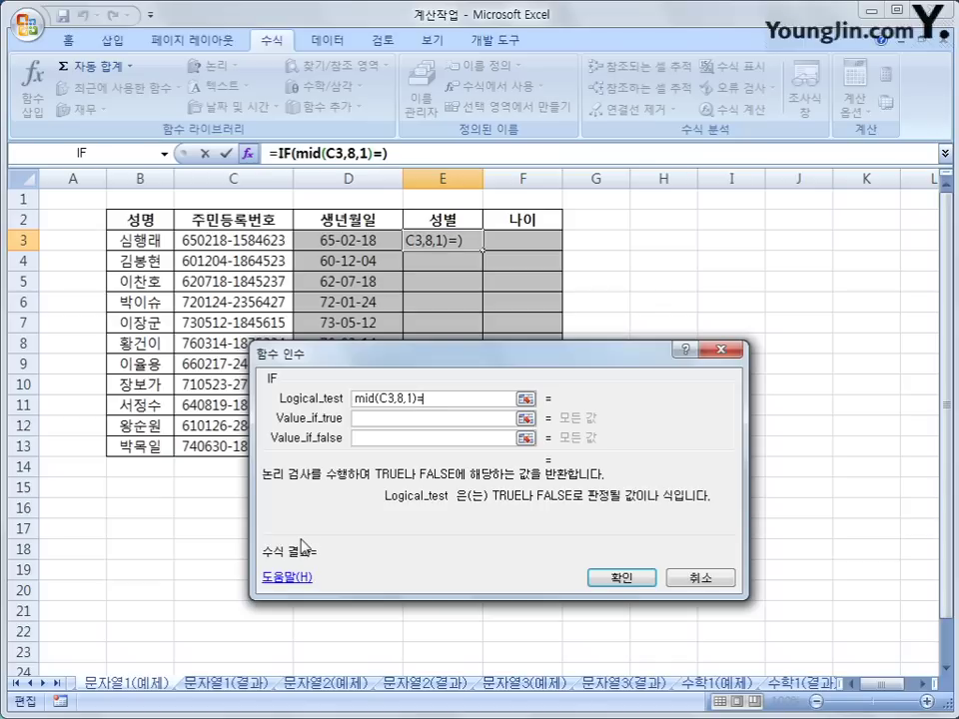
pyautogui.write('"1')
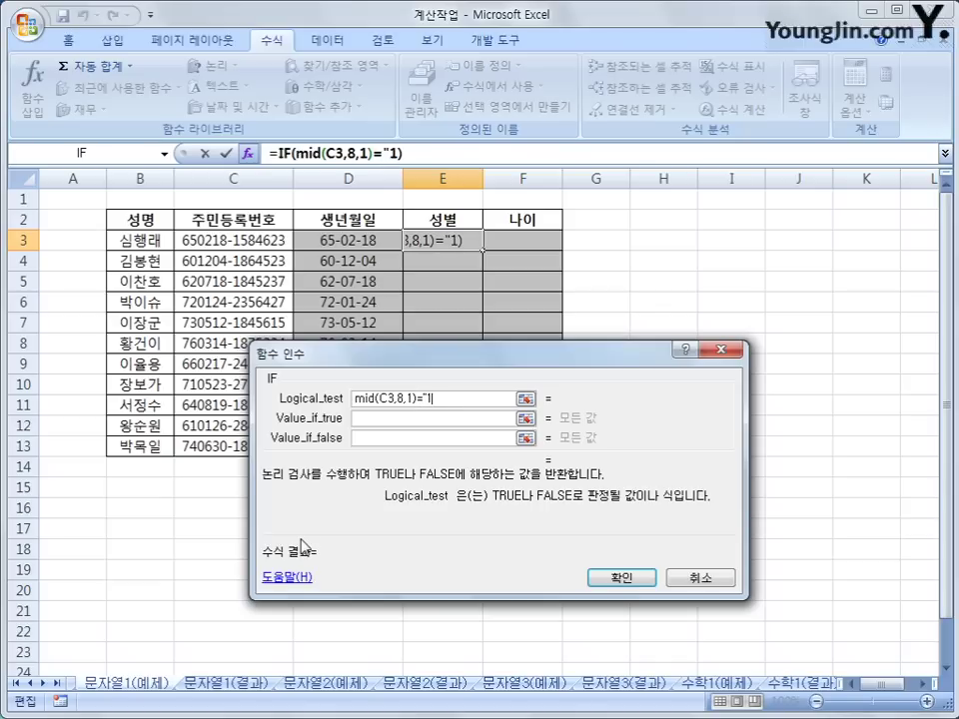
pyautogui.write('"')
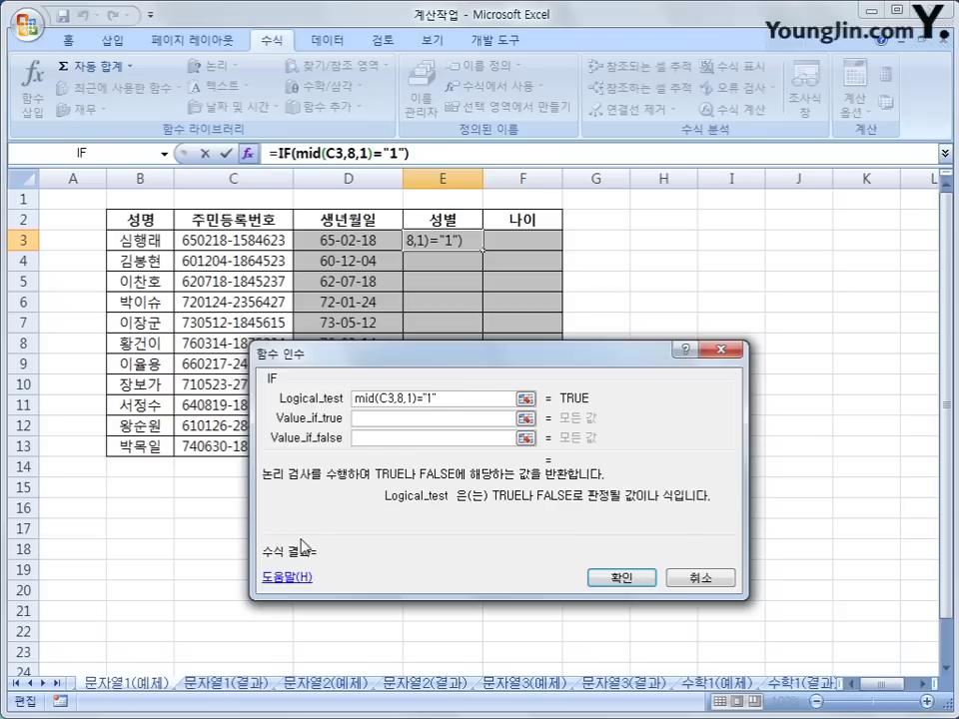
# - Set the IF function's Value_if_true argument to 남자 and its Value_if_false argument to 여자
pyautogui.click(389, 421)
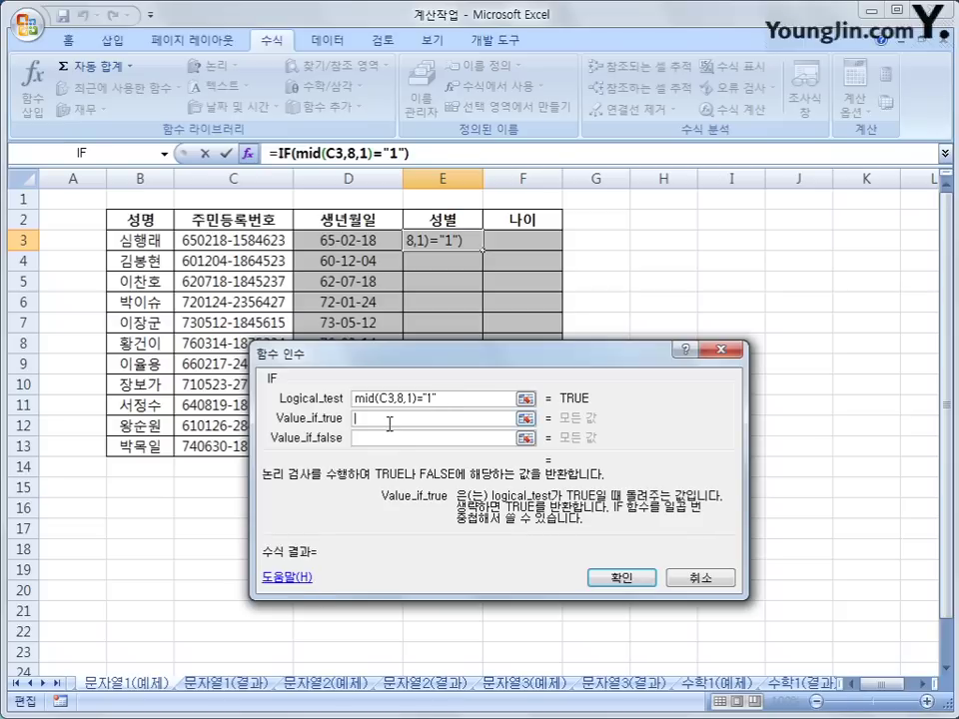
pyautogui.write('sk')
pyautogui.press('BackSpace')
pyautogui.press('BackSpace')
pyautogui.write('남자')
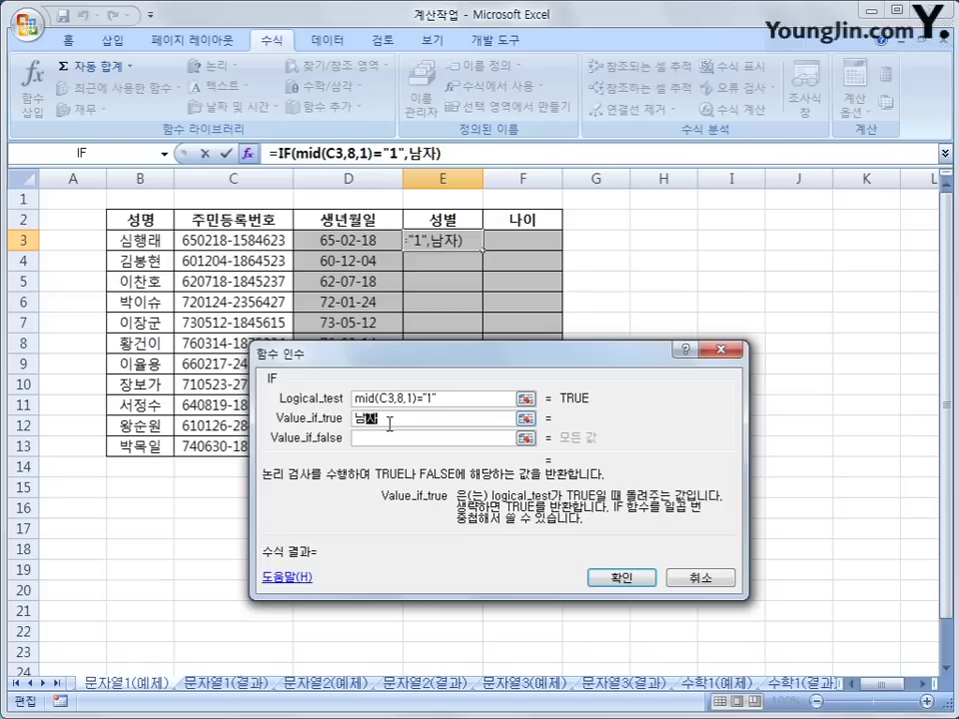
pyautogui.press('Tab')
pyautogui.write('여')
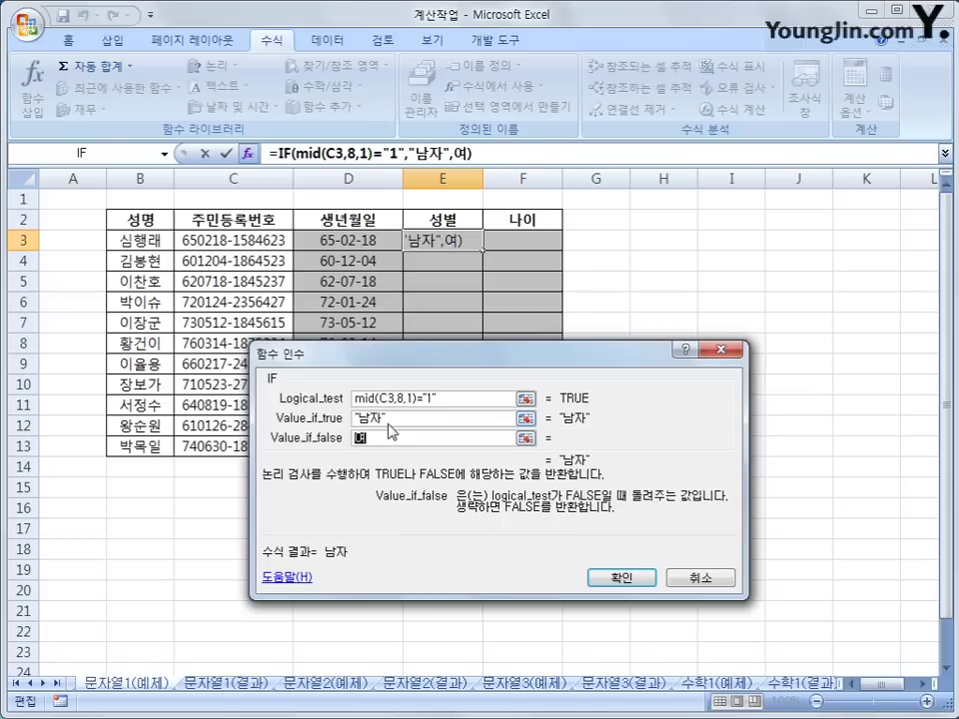
pyautogui.write('자')
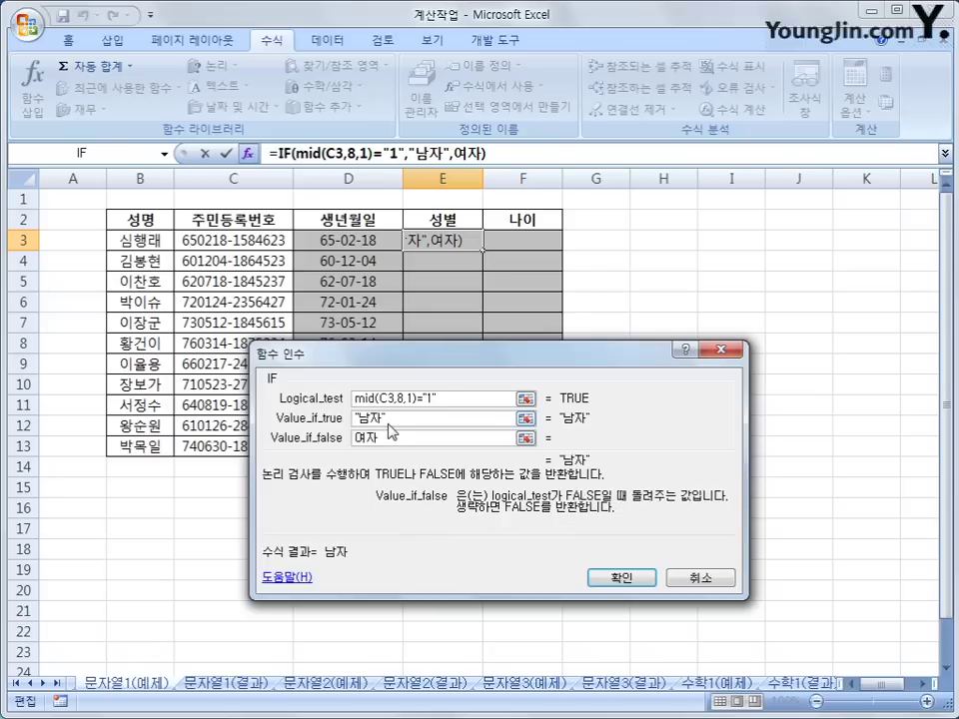
# - Complete the IF function and fill the gender formula from E3 down to E13
pyautogui.click(611, 579)
pyautogui.moveTo(484, 251); pyautogui.dragTo(462, 459)
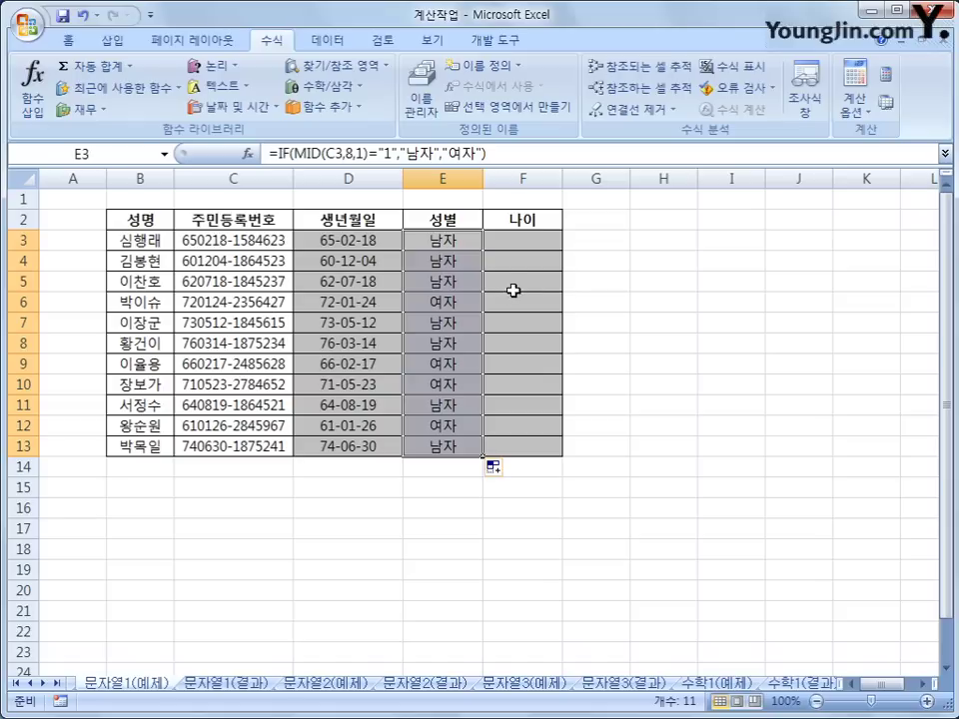
pyautogui.click(433, 240)
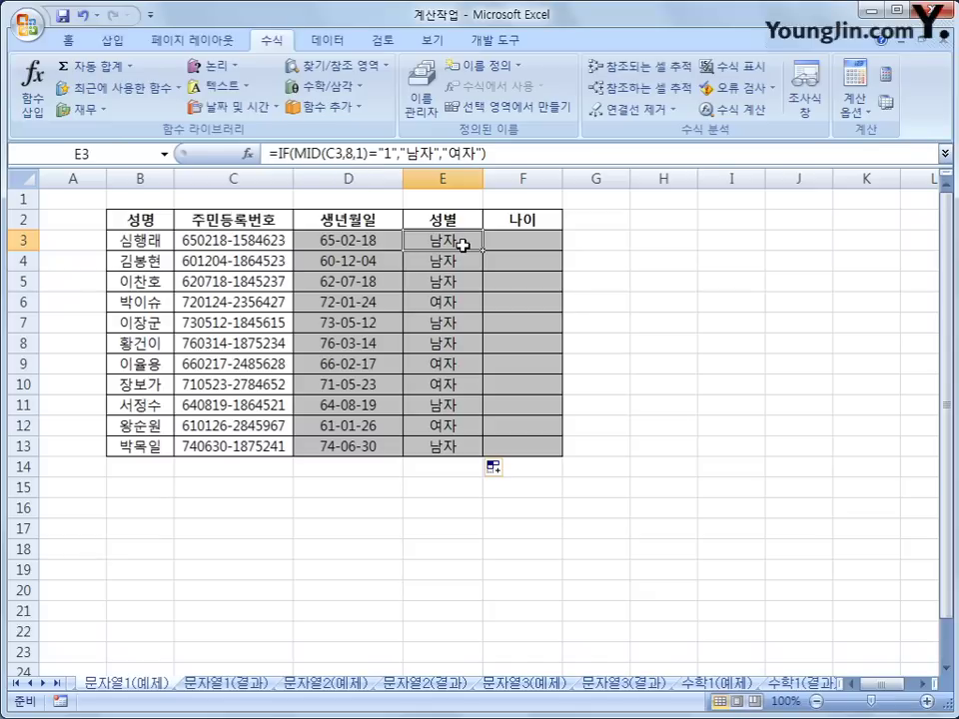
# - Insert a YEAR function in cell F3 with today() as its Serial_number argument
pyautogui.click(540, 243)
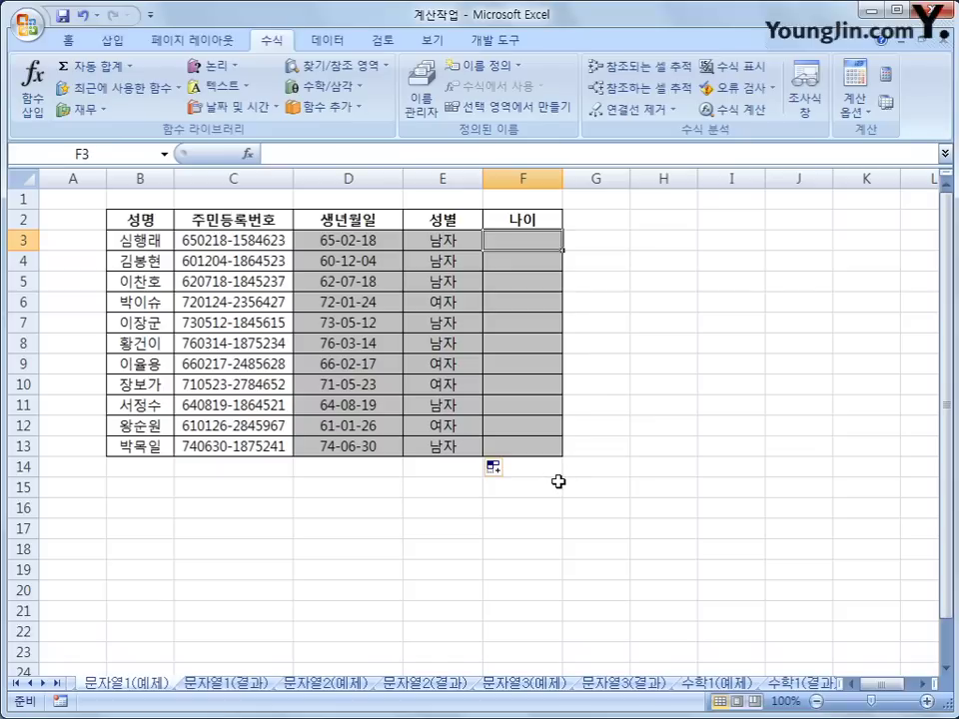
pyautogui.write('=')
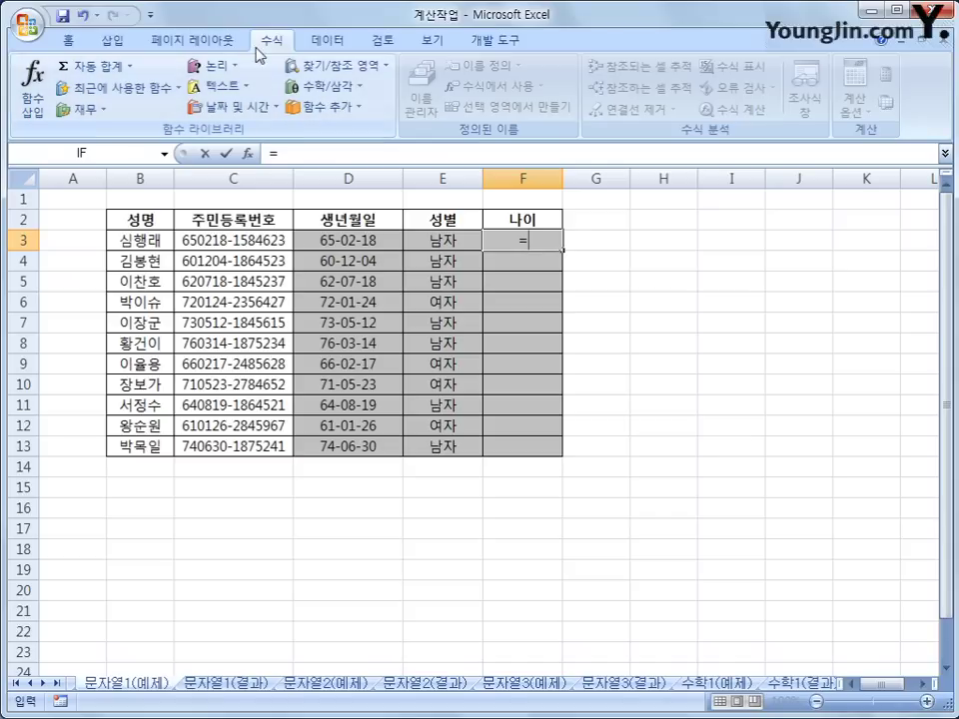
pyautogui.click(236, 106)
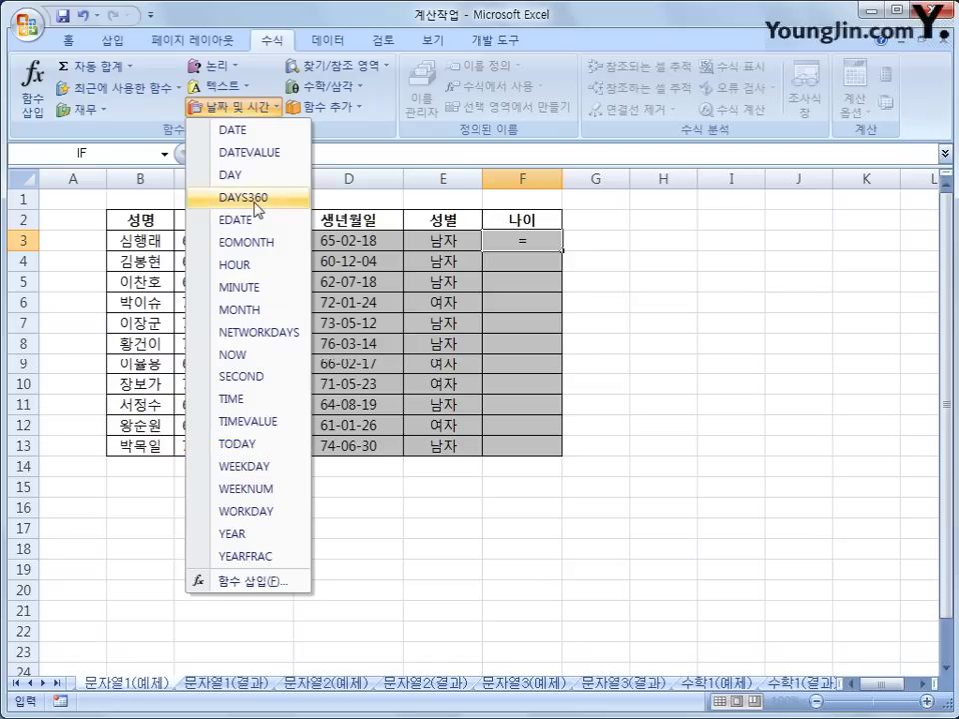
pyautogui.click(233, 534)
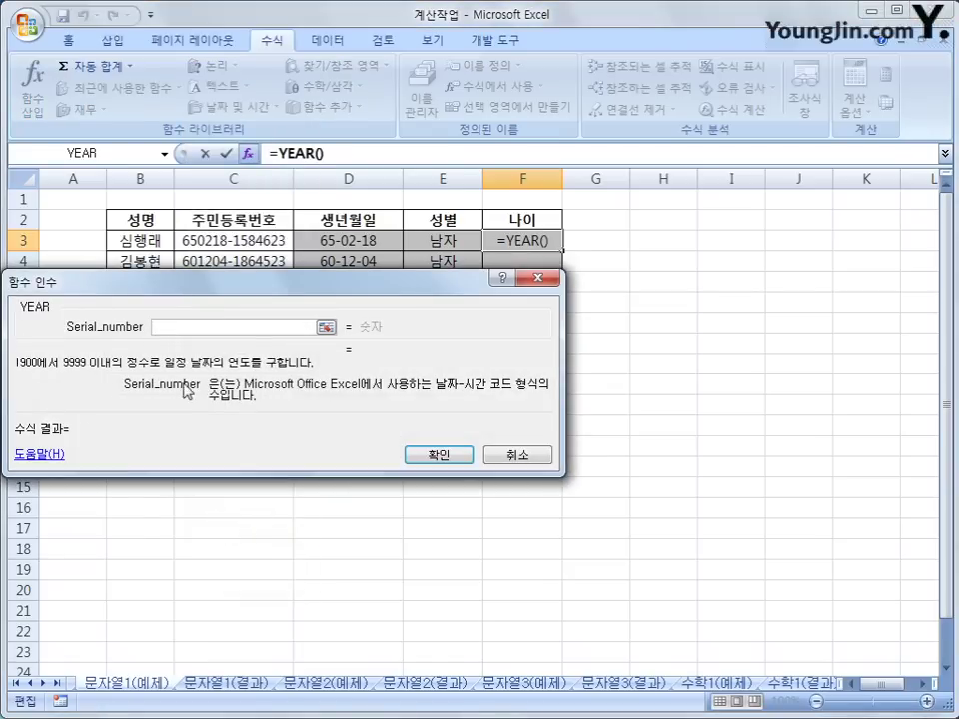
pyautogui.moveTo(177, 293); pyautogui.dragTo(288, 303)
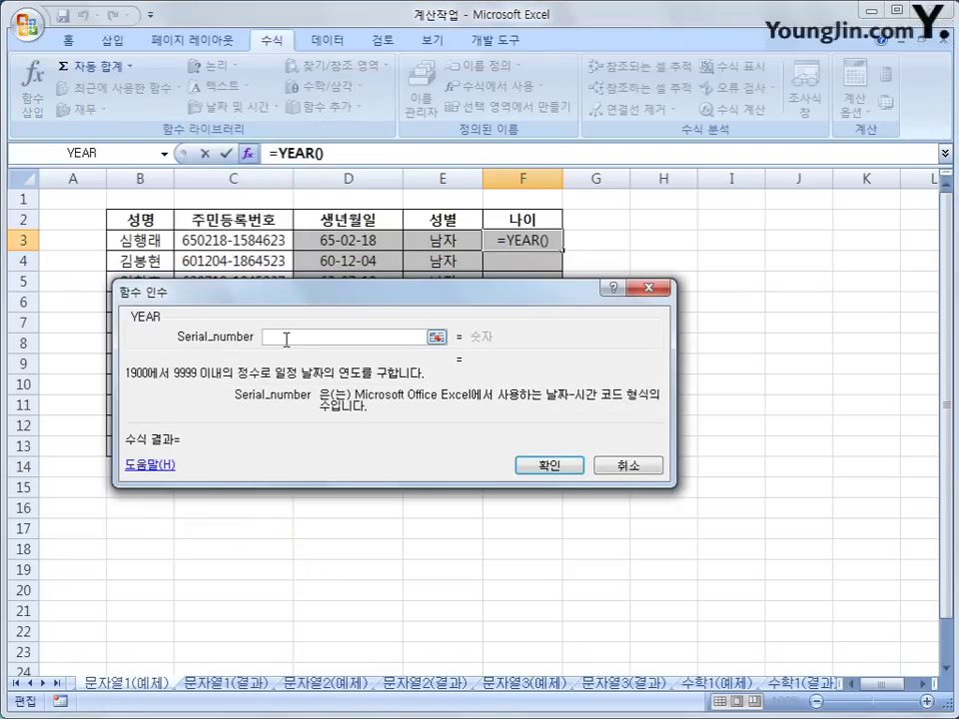
pyautogui.write('ㅁ')
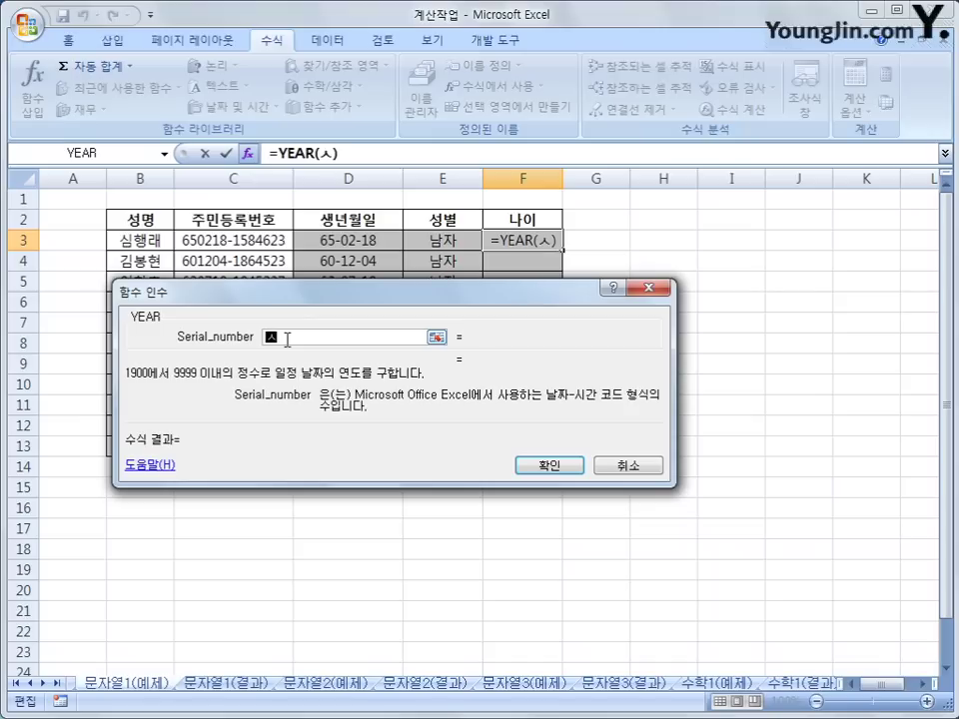
pyautogui.press('BackSpace')
pyautogui.write('tod')
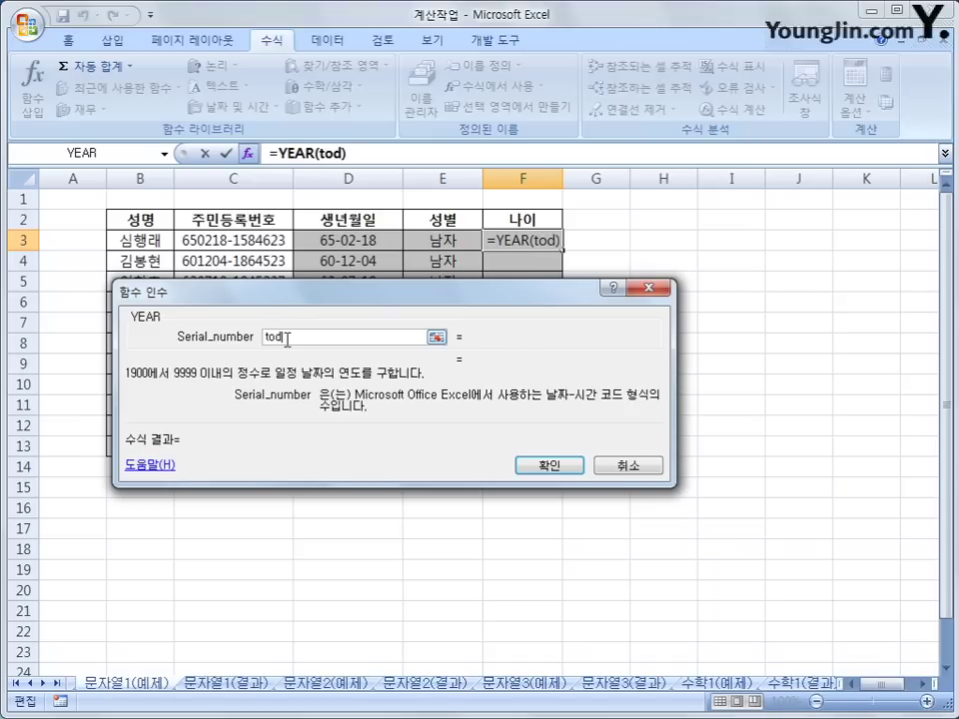
pyautogui.write('ay()')
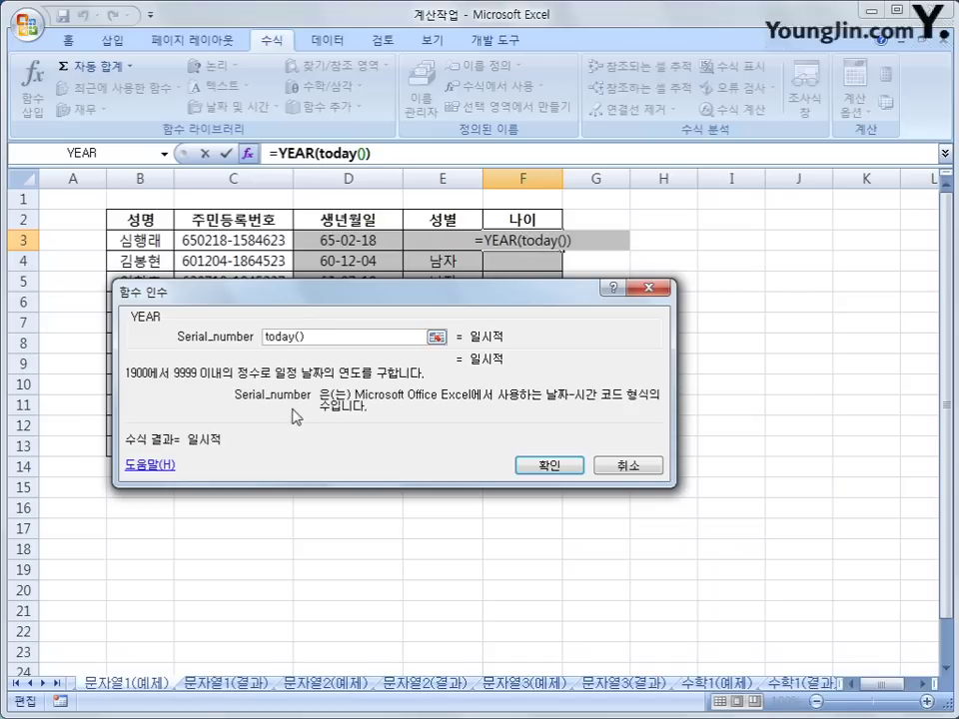
pyautogui.click(545, 464)
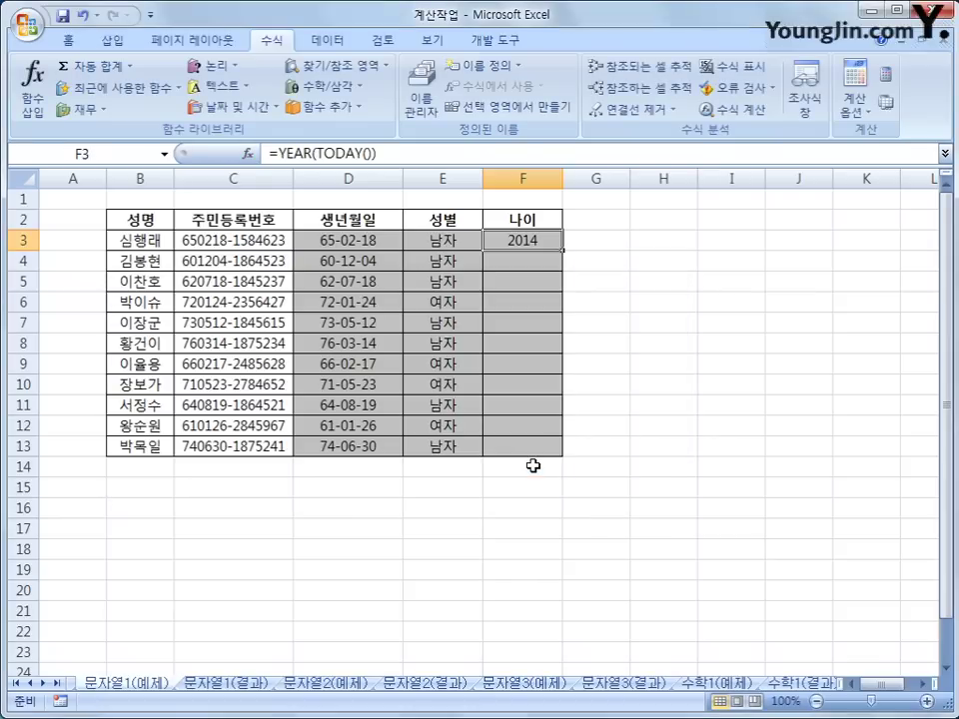
# - Extend the YEAR formula in F3 by subtracting a LEFT function with Text C3 and Num_chars 2
pyautogui.click(391, 153)
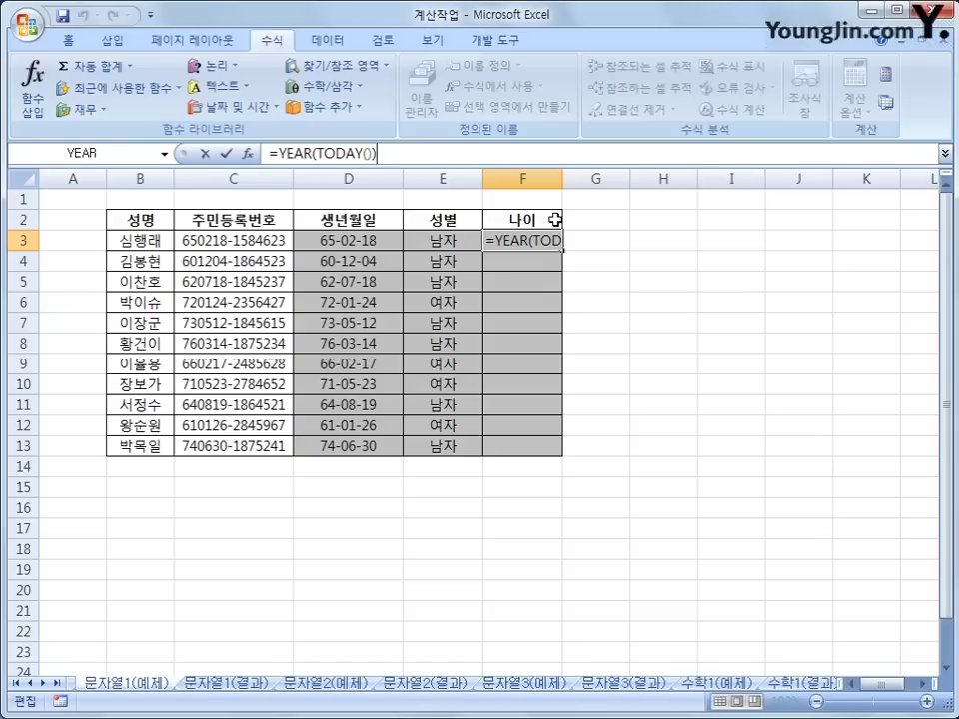
pyautogui.write('-')
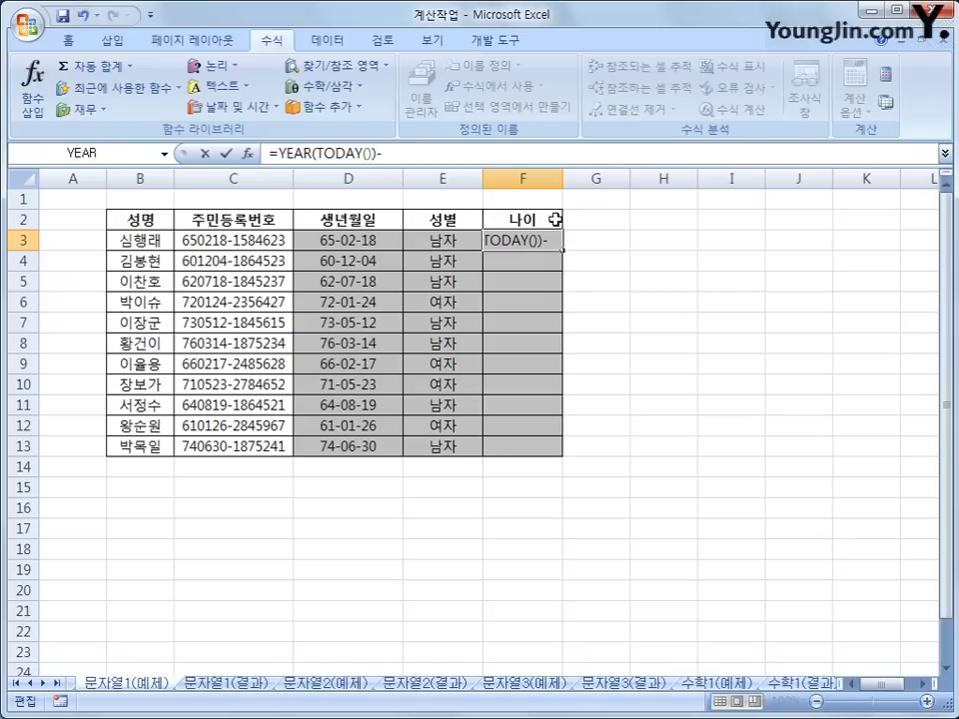
pyautogui.click(206, 87)
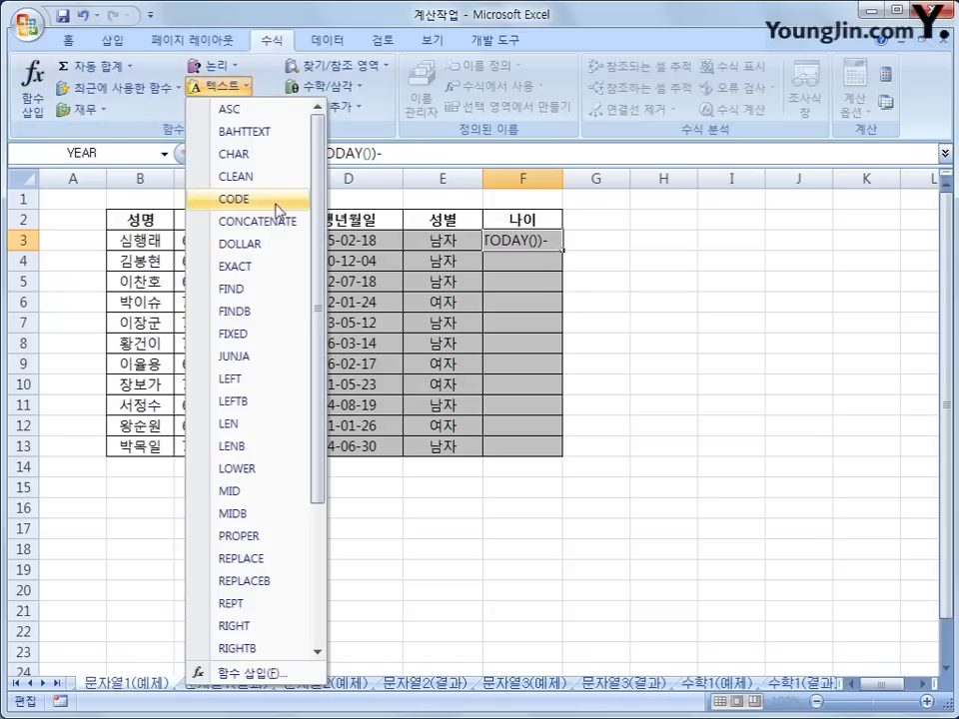
pyautogui.click(256, 378)
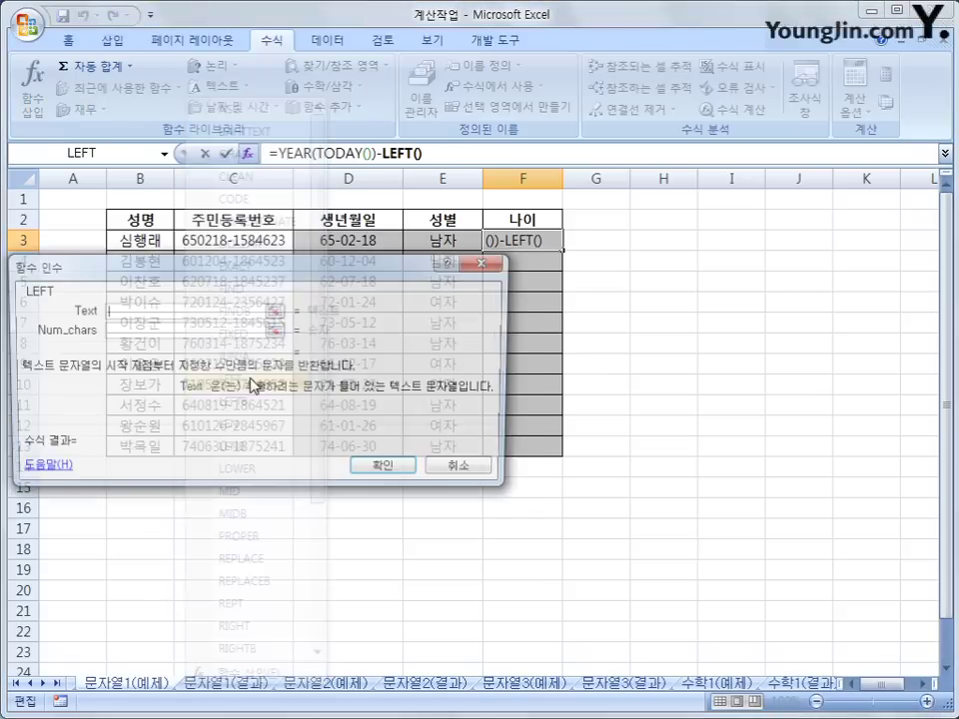
pyautogui.click(233, 240)
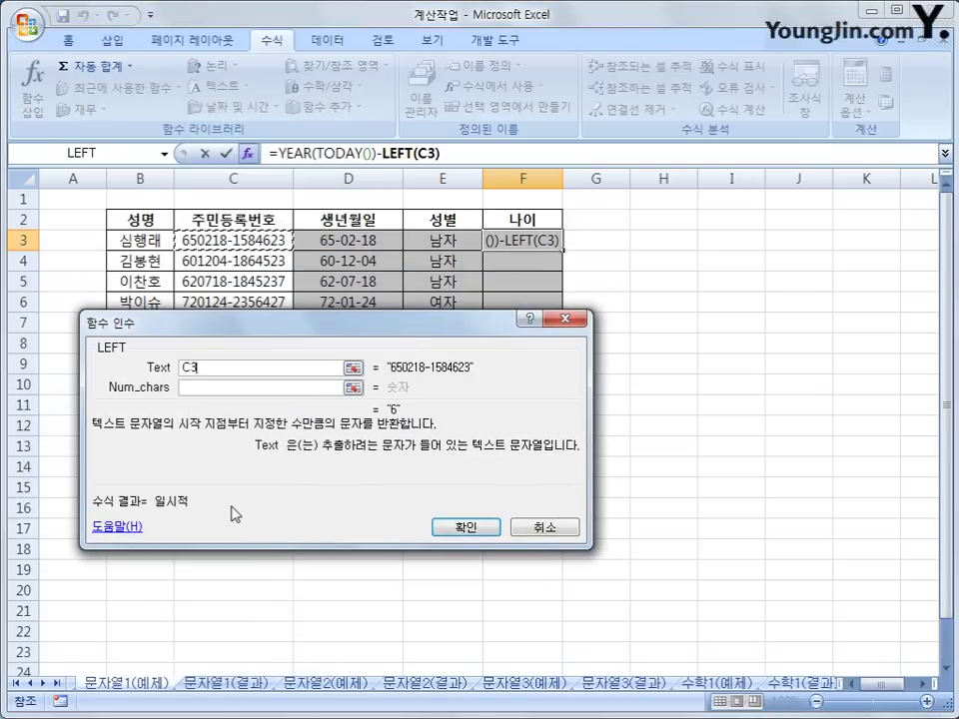
pyautogui.click(213, 386)
pyautogui.write('2')
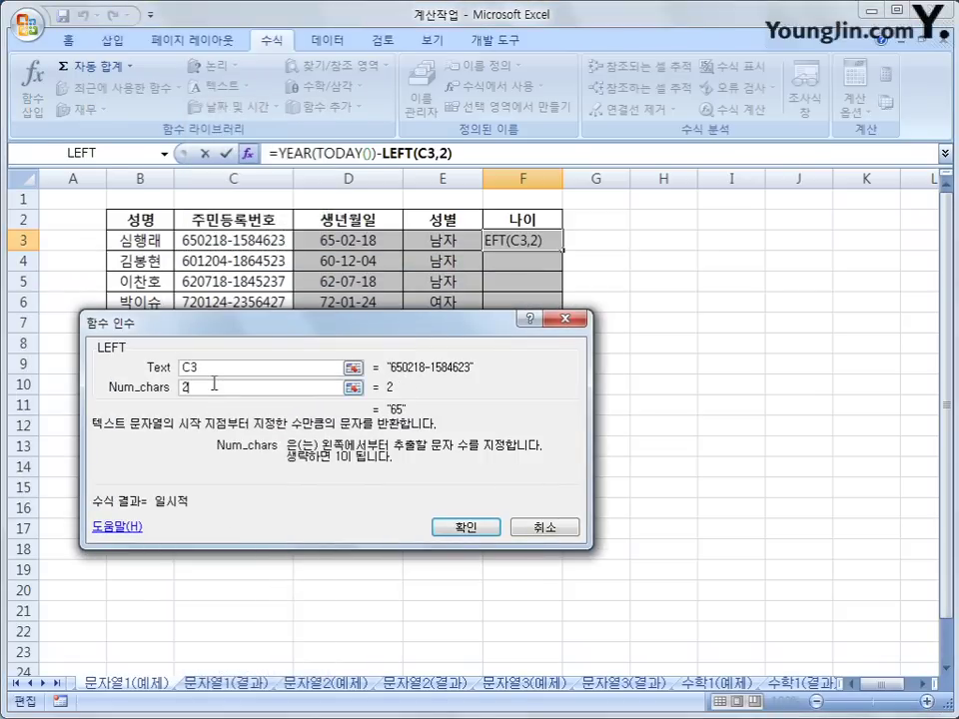
pyautogui.click(473, 521)
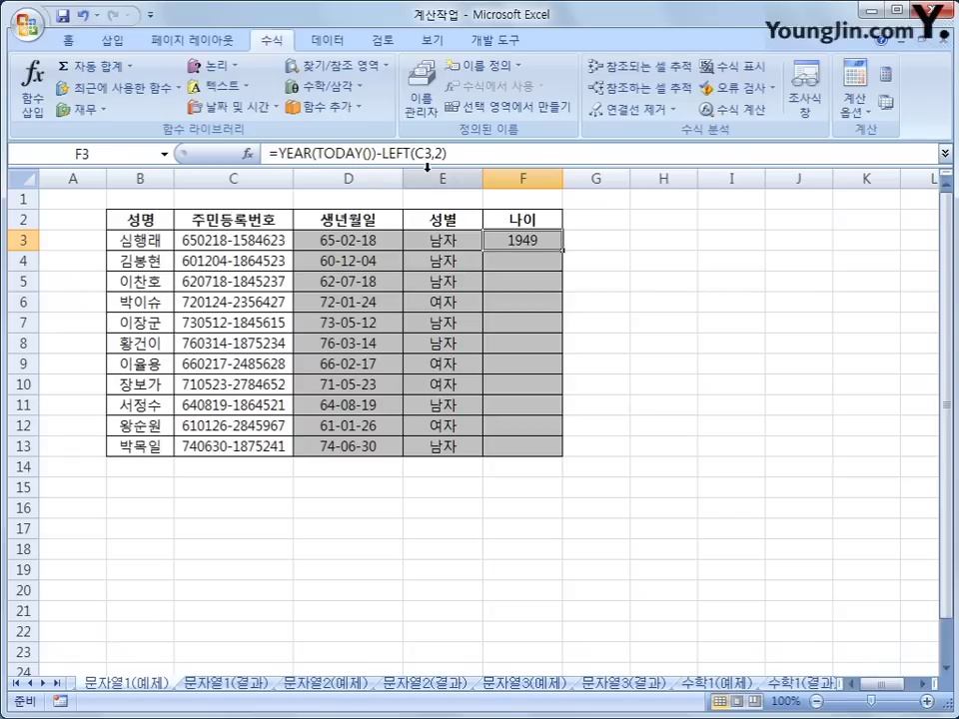
# - Append -1900 to the end of the age formula in F3
pyautogui.click(478, 154)
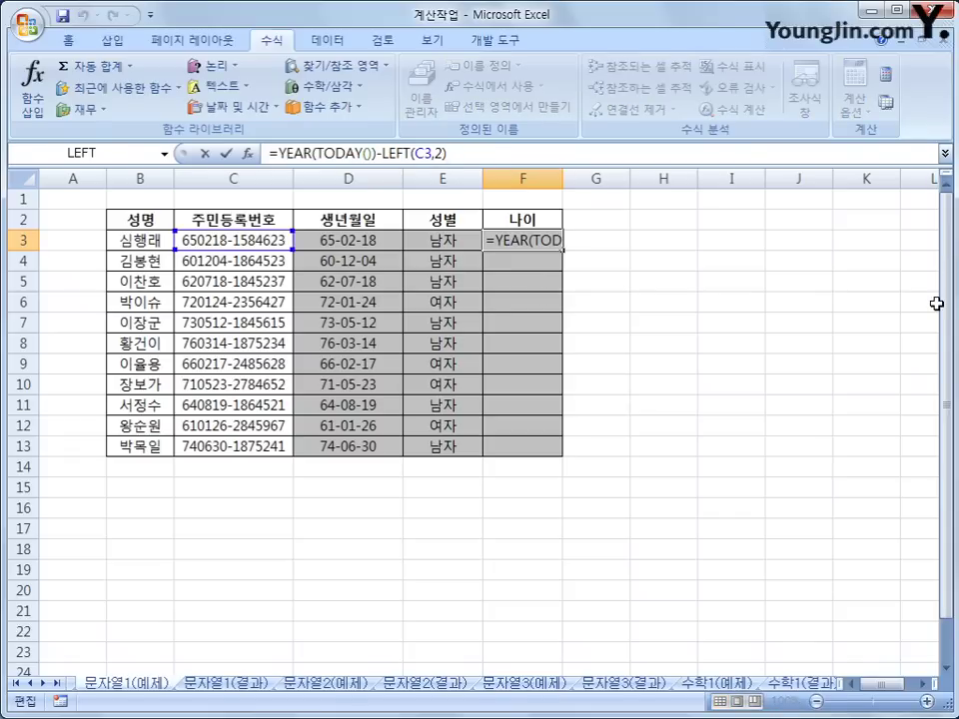
pyautogui.write('-1900')
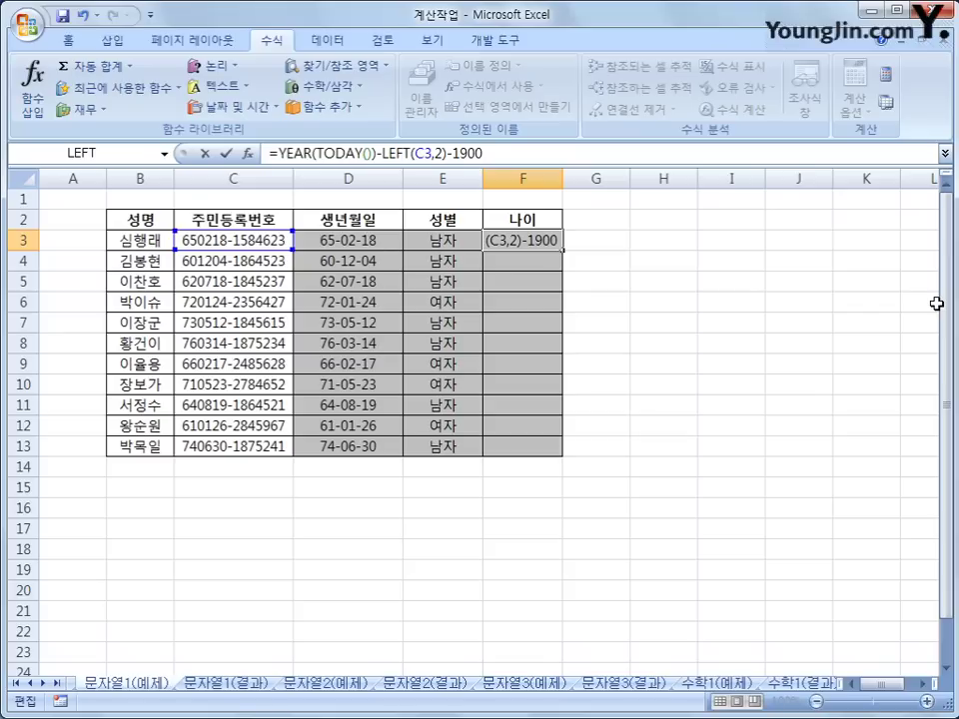
pyautogui.press('Return')
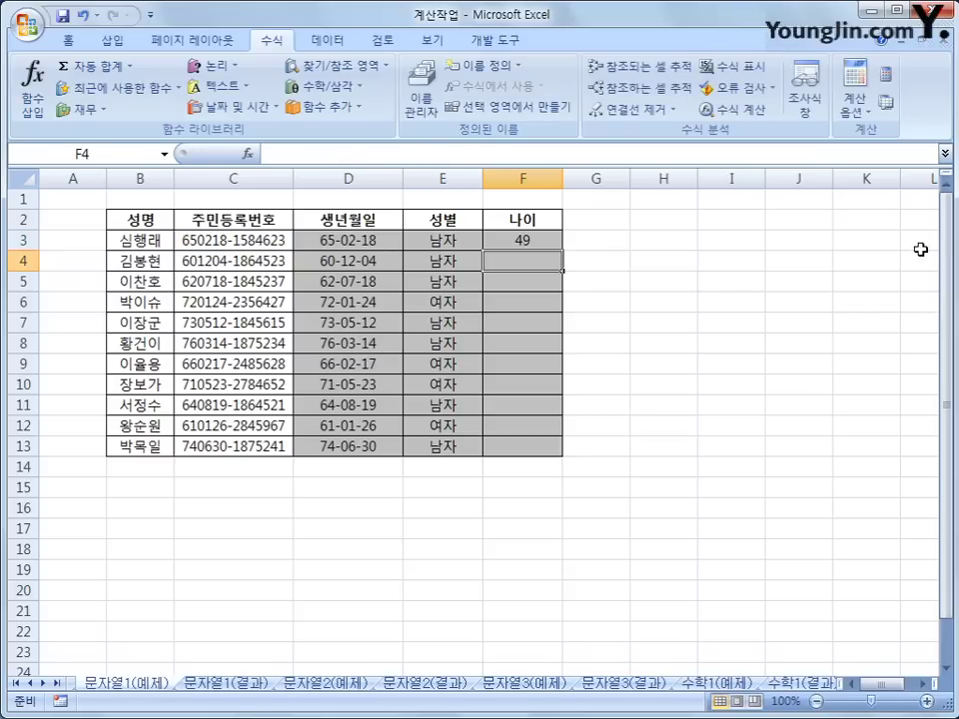
# - Fill the age formula from F3 down to F13 and check the formulas in the first and last cells
pyautogui.click(526, 243)
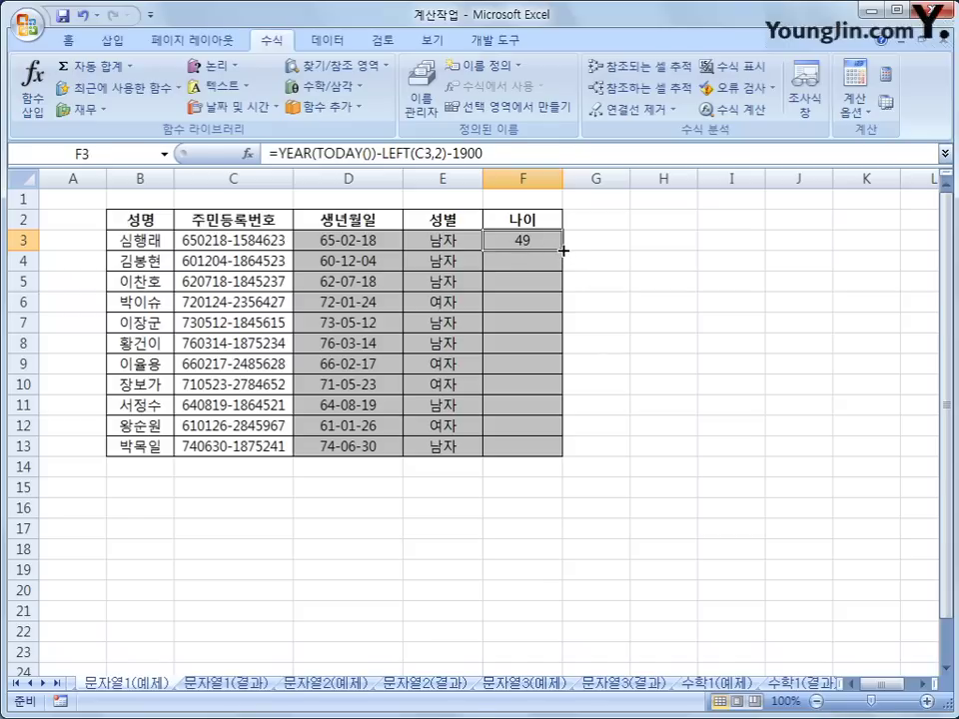
pyautogui.moveTo(563, 252); pyautogui.dragTo(529, 452)
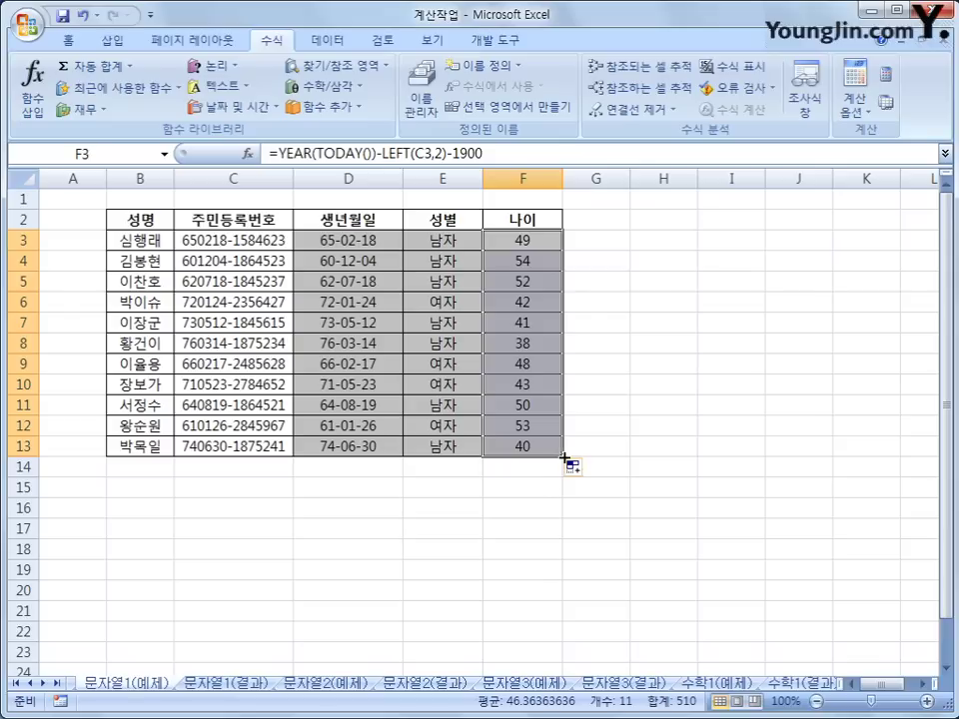
pyautogui.click(538, 445)
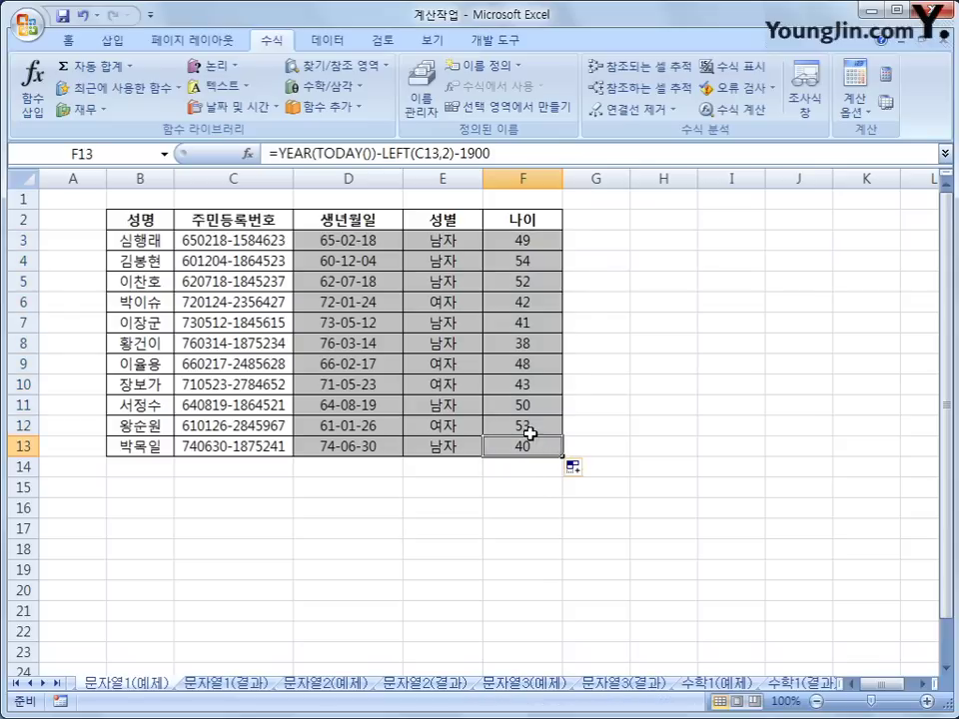
pyautogui.click(533, 238)
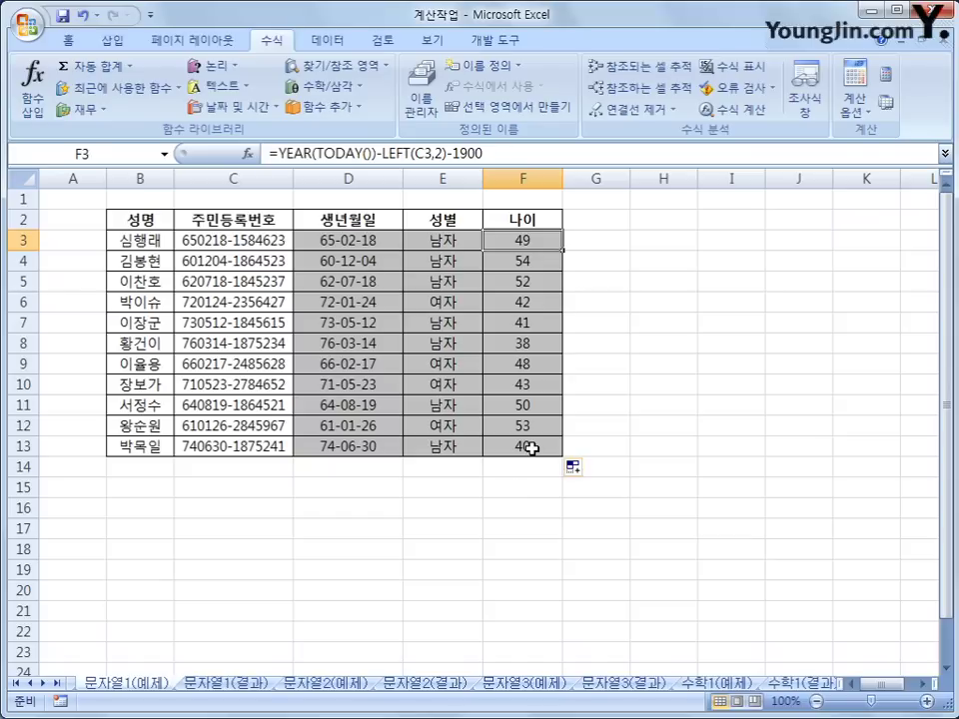
pyautogui.click(530, 448)
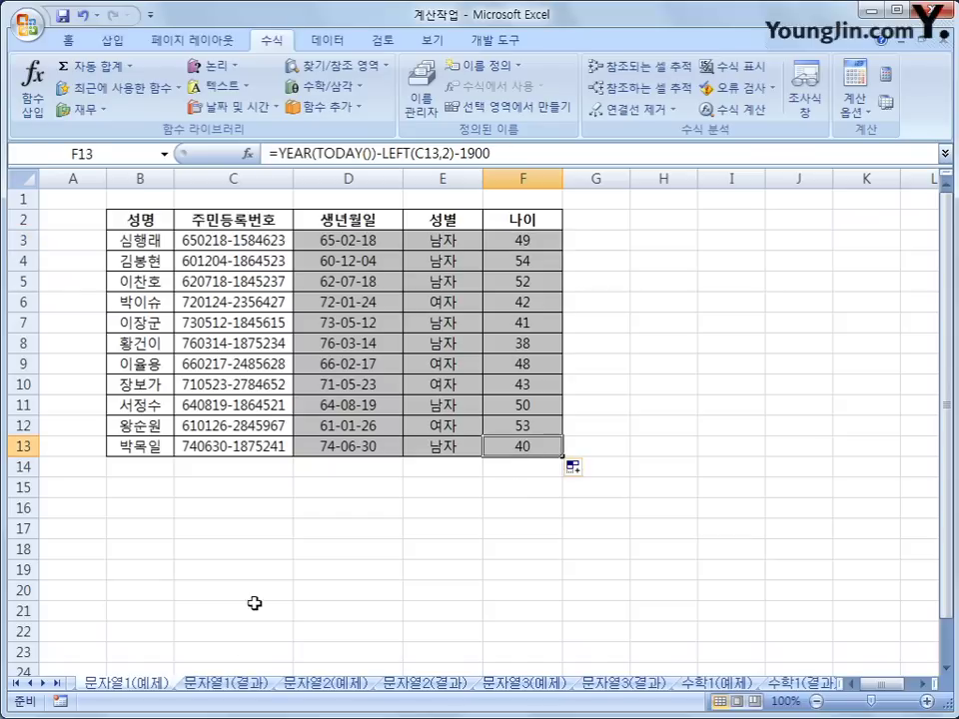
# - Return to cell A1 and compare the 문자열1(예제) sheet with the 문자열1(결과) sheet
pyautogui.hotkey('ctrl', 'Home')
pyautogui.click(135, 687)
pyautogui.click(205, 687)
pyautogui.click(133, 685)
pyautogui.click(215, 687)
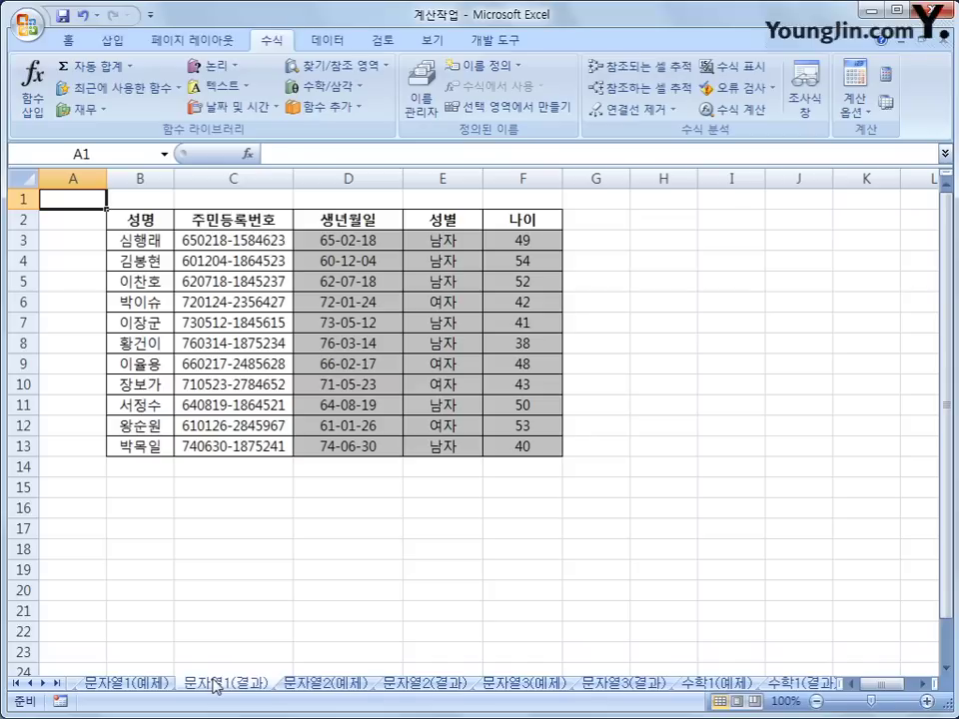
# - Switch to the 문자열2(예제) sheet and go through the first cells of its LOWER, UPPER, PROPER and TRIM columns
pyautogui.click(317, 696)
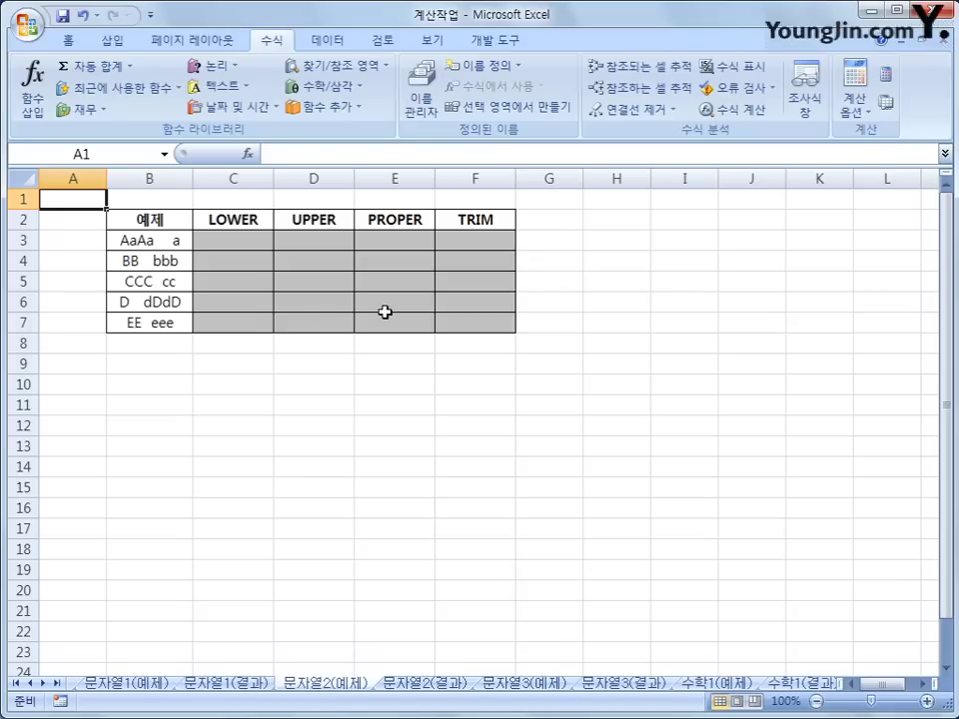
pyautogui.click(227, 240)
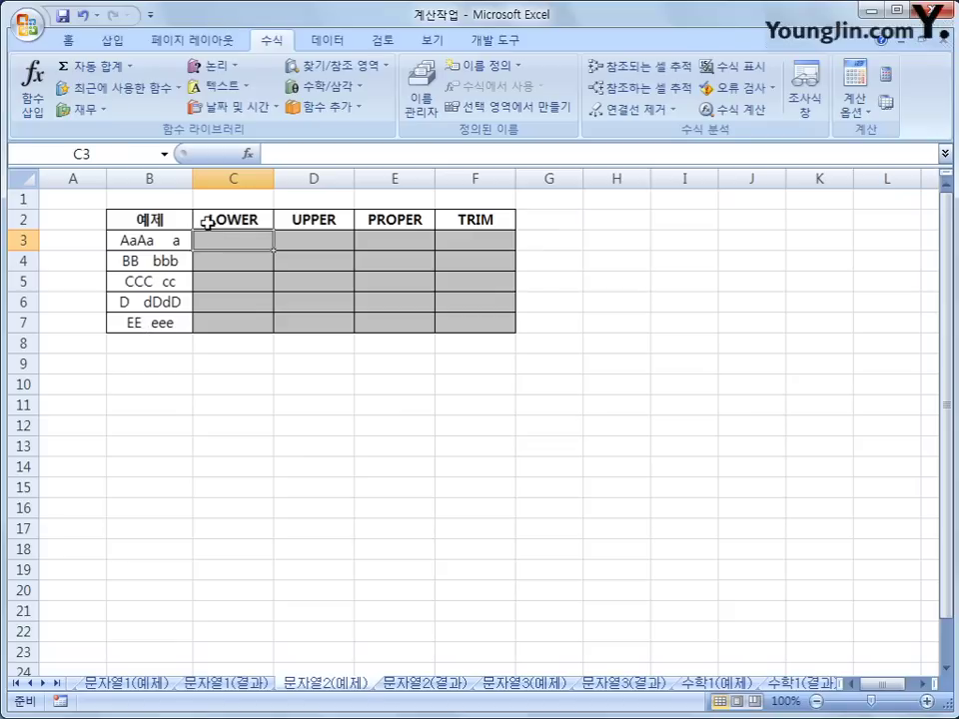
pyautogui.click(300, 240)
pyautogui.click(386, 241)
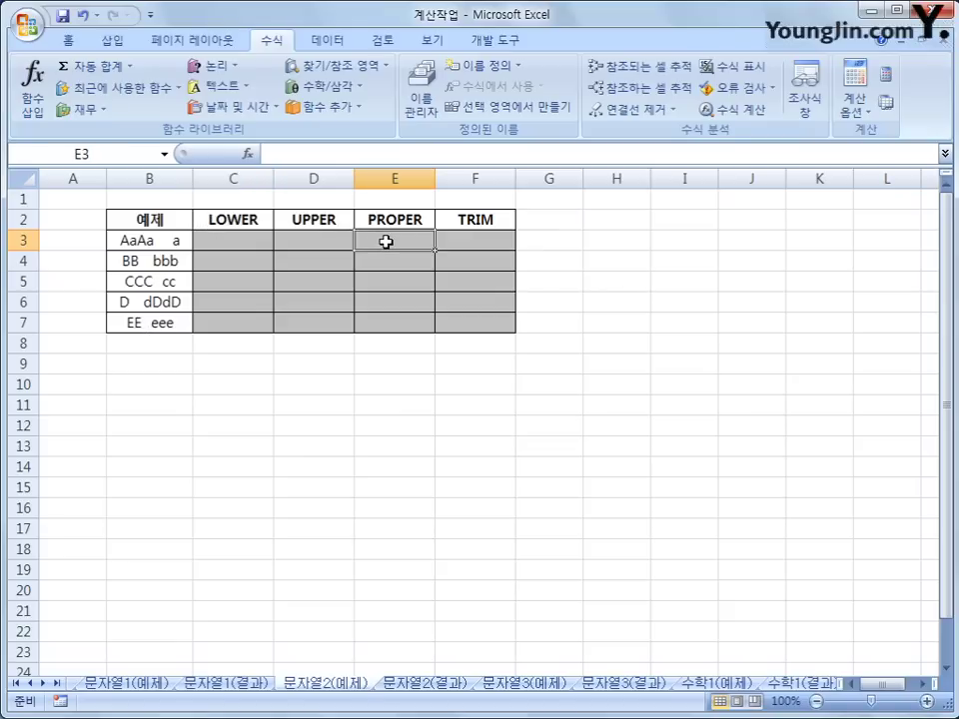
pyautogui.click(466, 242)
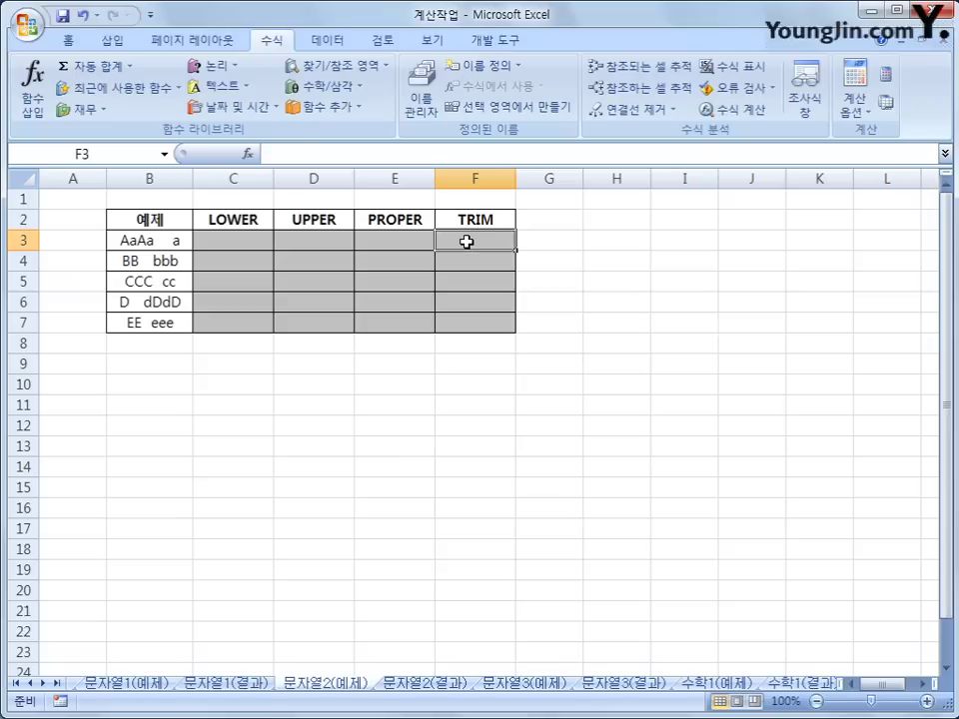
# - Insert a LOWER function in cell C3 with B3 as its Text argument
pyautogui.click(249, 246)
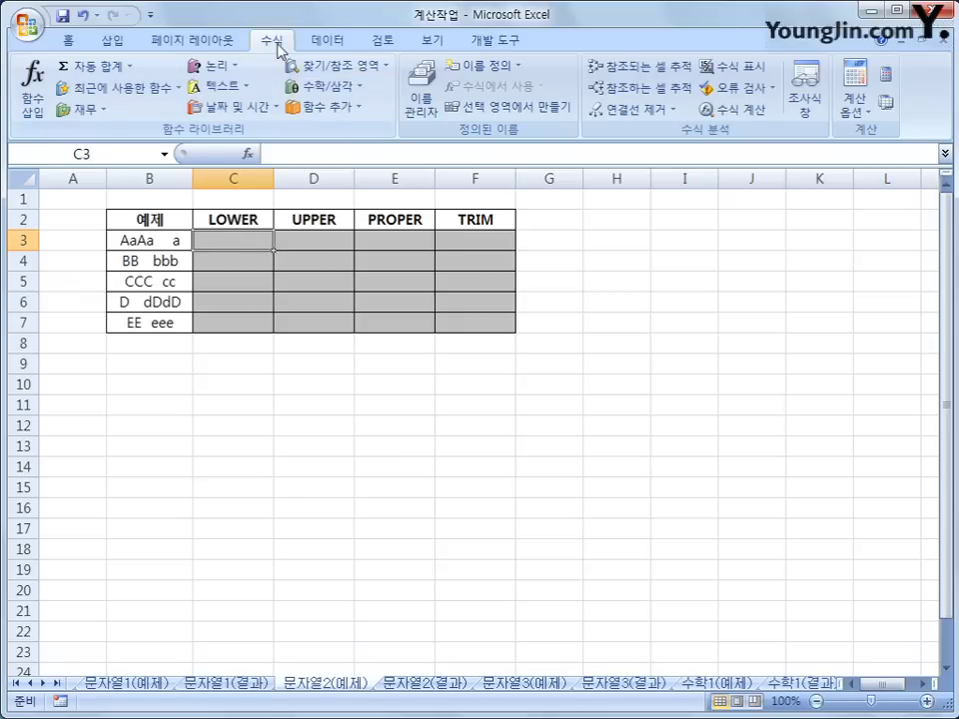
pyautogui.click(232, 89)
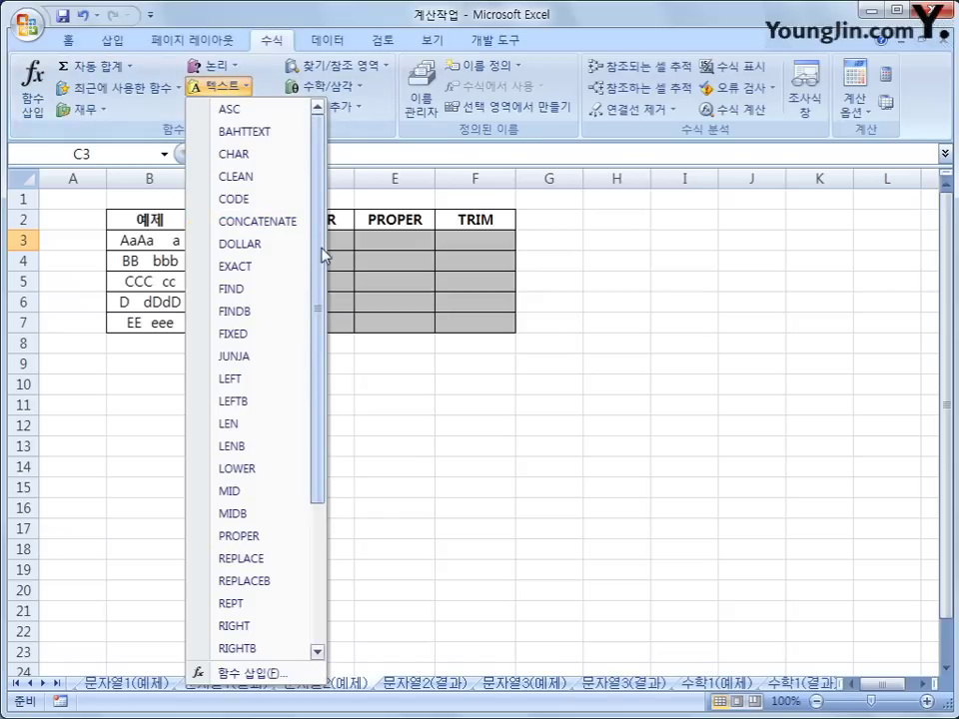
pyautogui.click(288, 475)
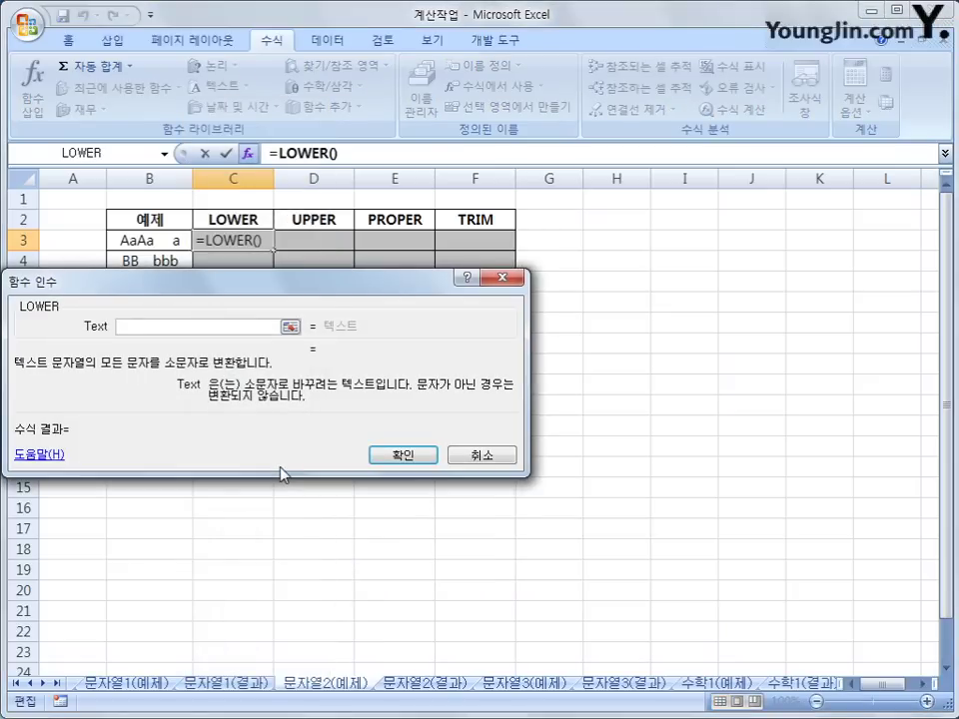
pyautogui.click(140, 240)
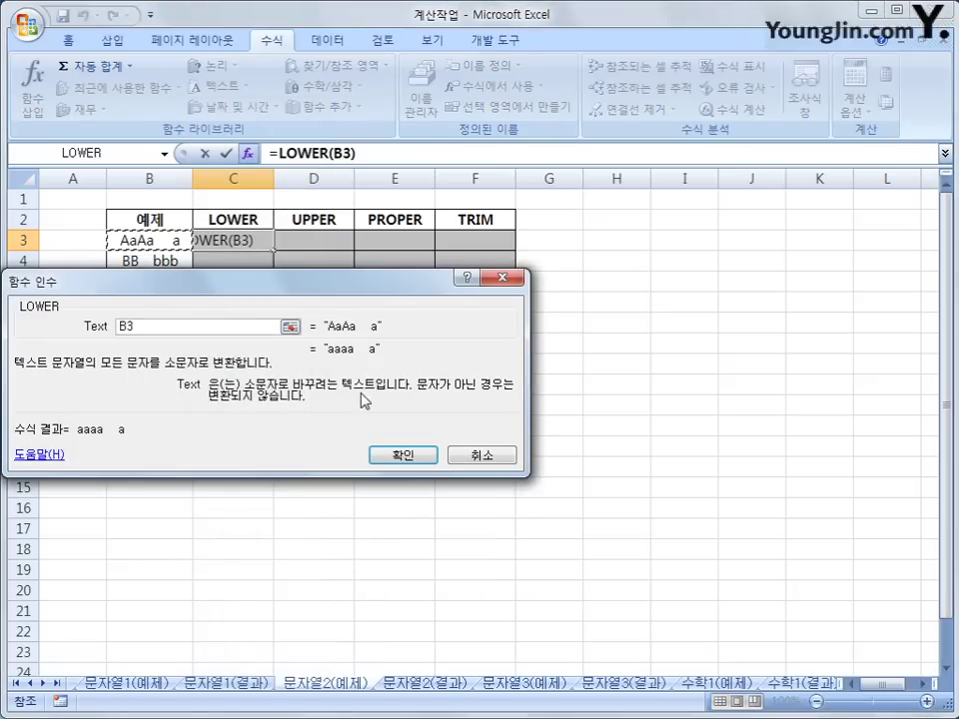
pyautogui.click(399, 453)
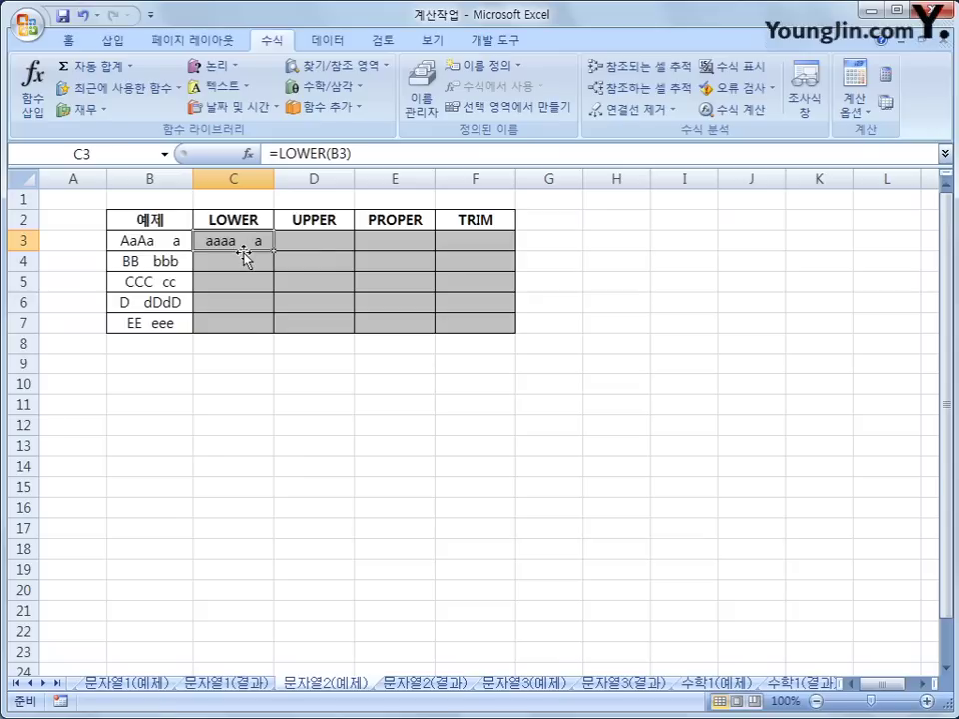
# - Insert an UPPER function in cell D3 with B3 as its Text argument
pyautogui.click(315, 243)
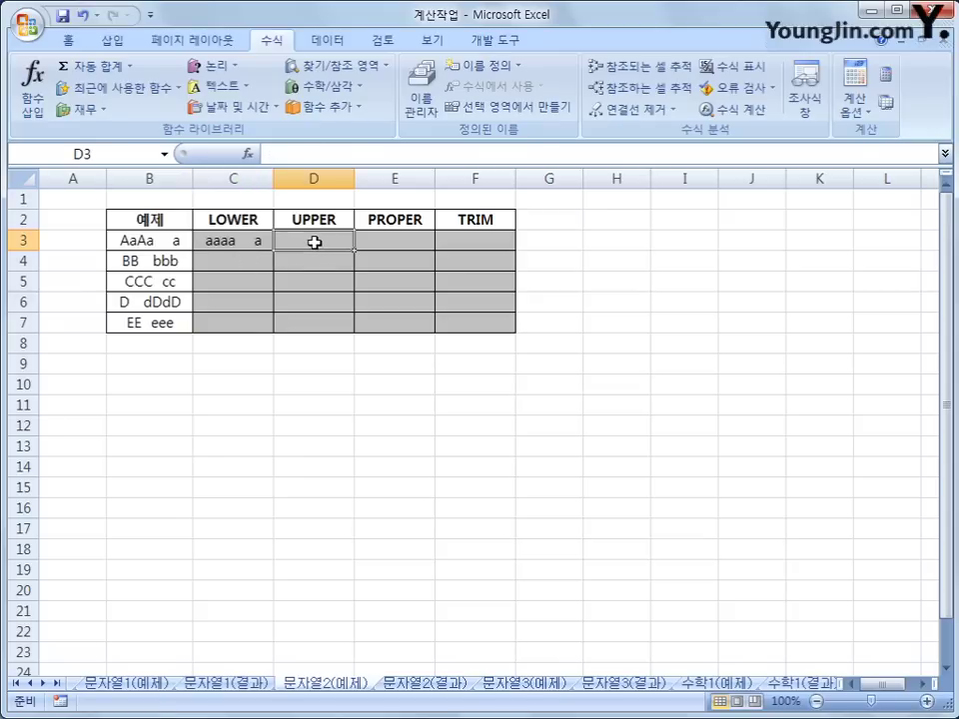
pyautogui.click(233, 90)
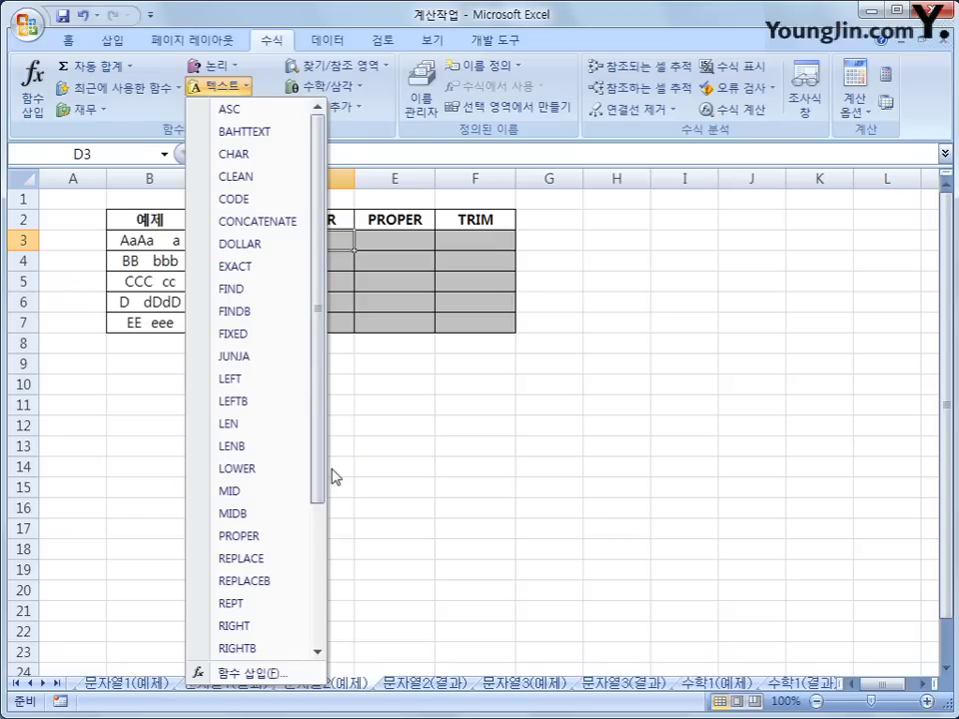
pyautogui.moveTo(319, 480); pyautogui.dragTo(301, 595)
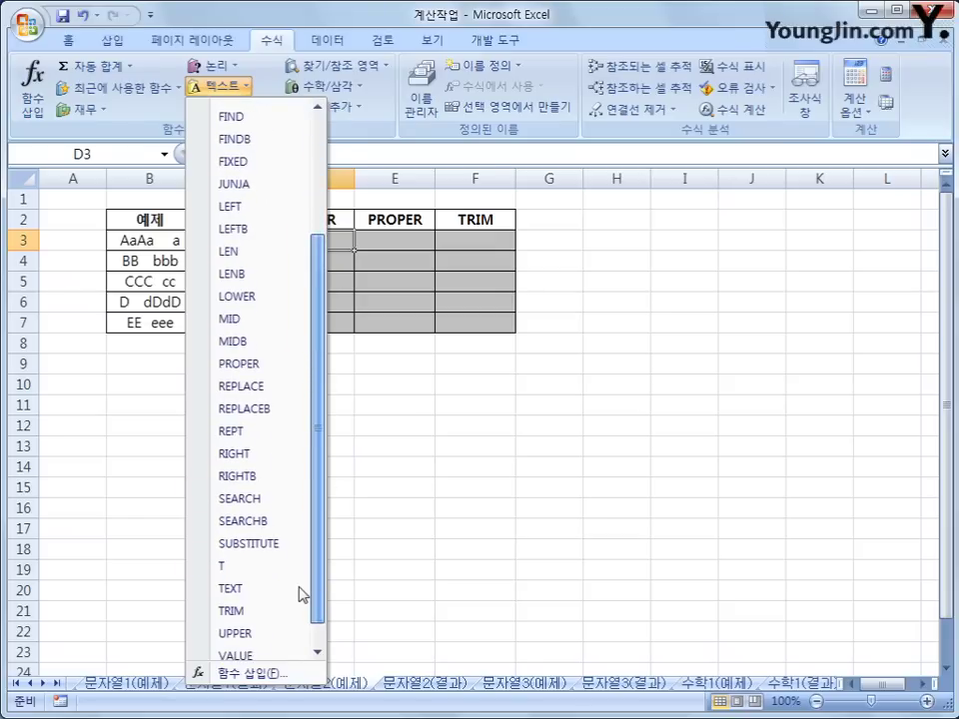
pyautogui.click(247, 637)
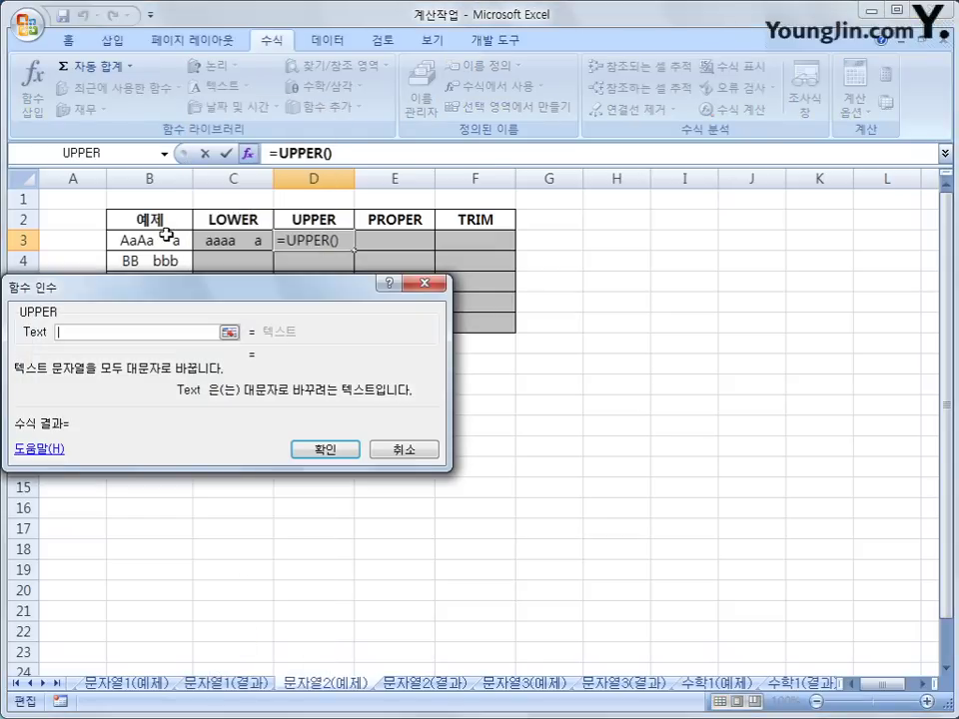
pyautogui.click(166, 238)
pyautogui.click(308, 450)
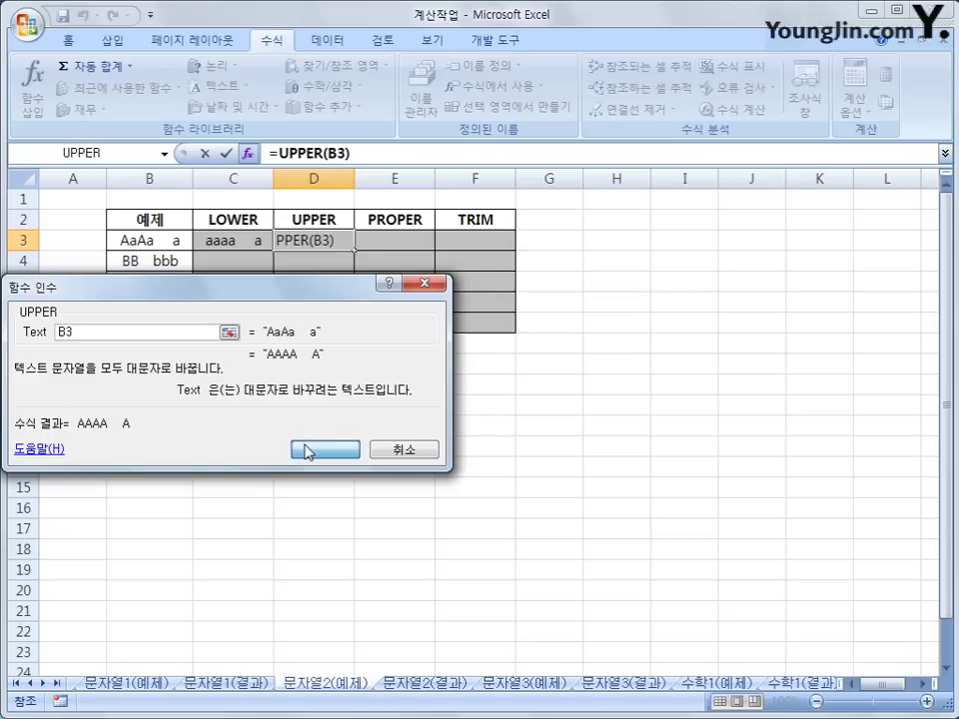
# - Insert a PROPER function in cell E3 with B3 as its Text argument
pyautogui.click(388, 240)
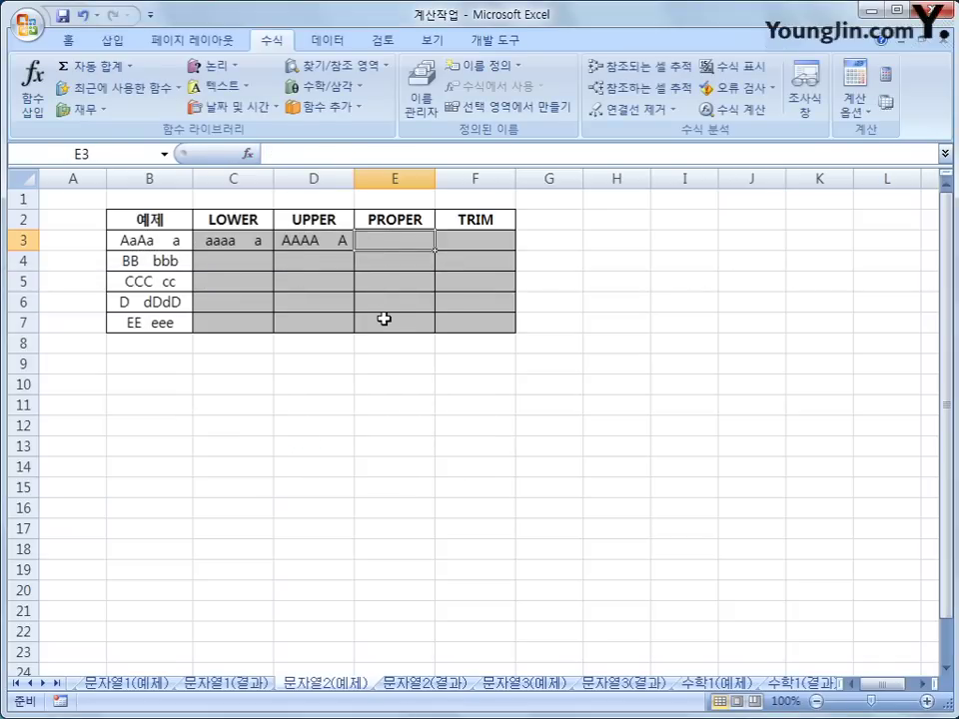
pyautogui.click(225, 87)
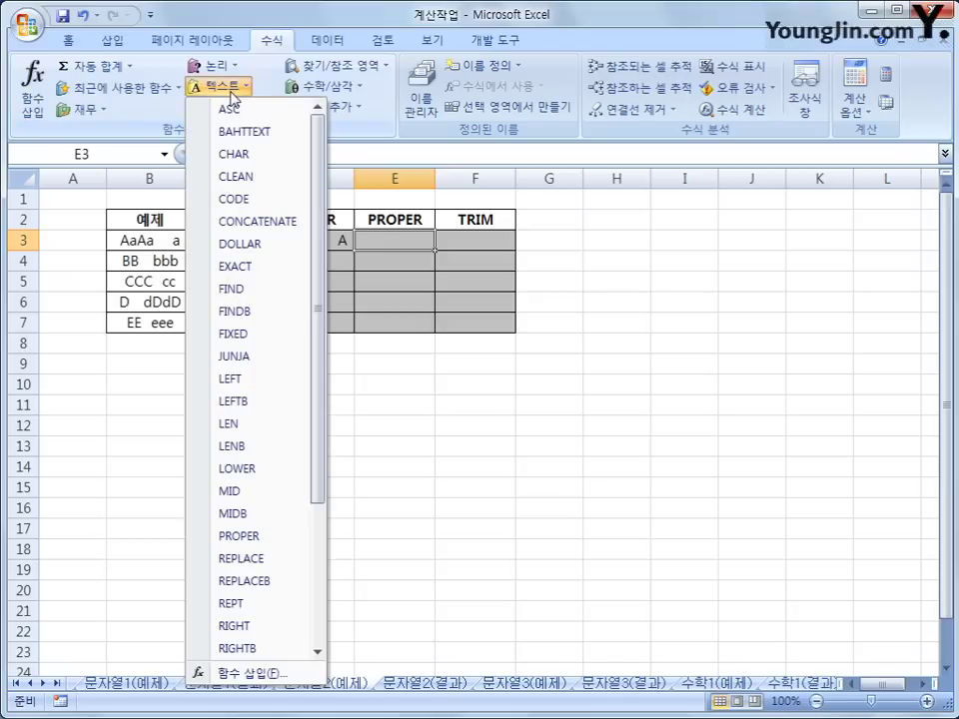
pyautogui.moveTo(317, 316); pyautogui.dragTo(316, 391)
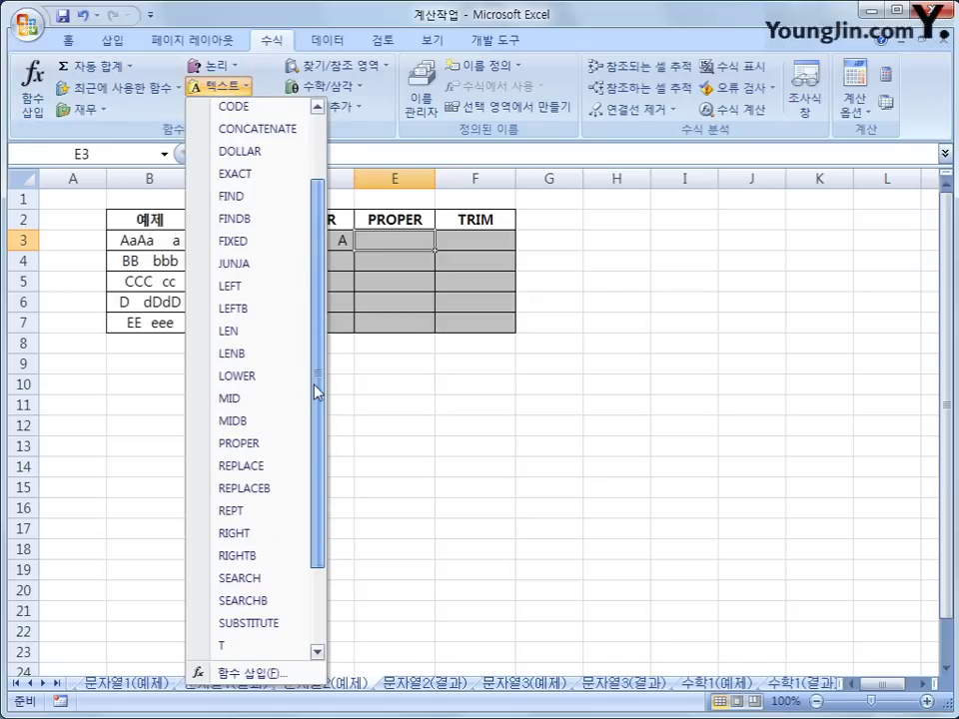
pyautogui.click(275, 448)
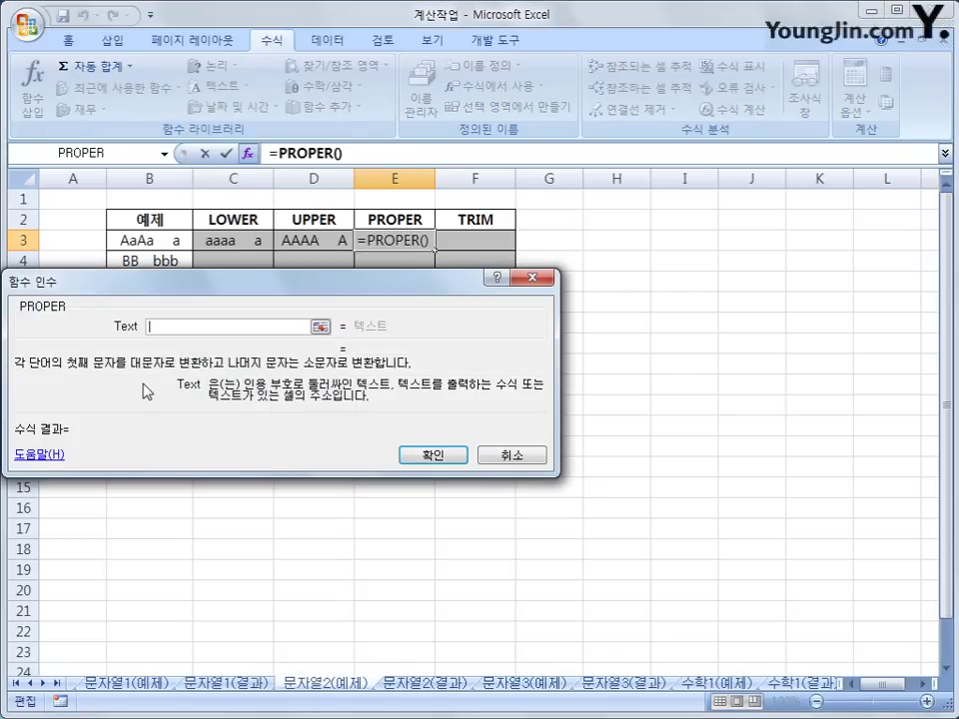
pyautogui.click(124, 240)
pyautogui.click(473, 503)
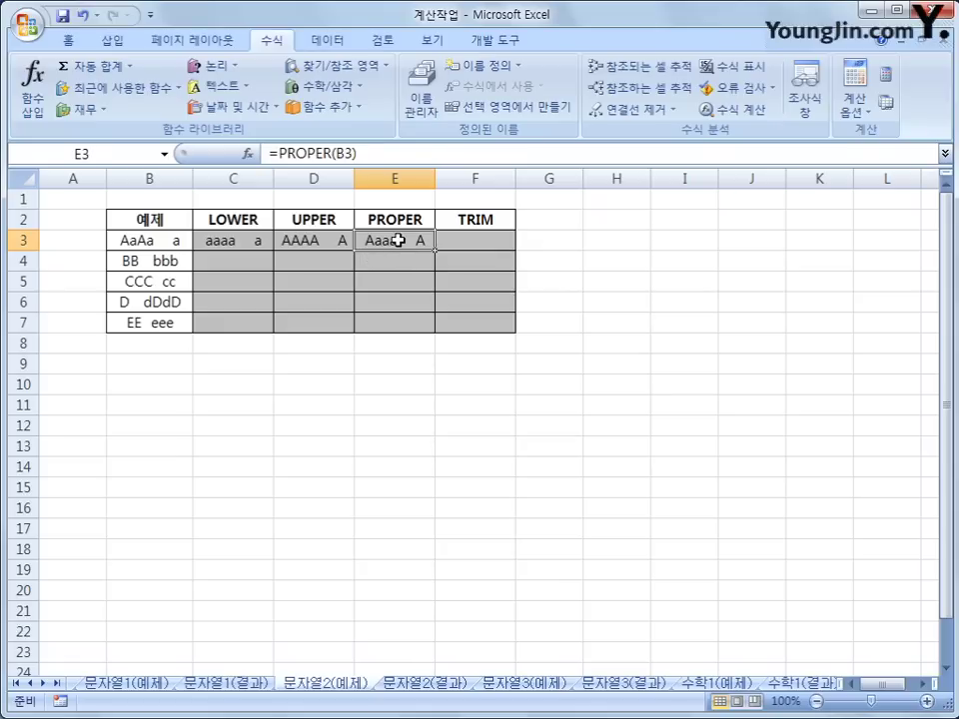
# - Insert a TRIM function in cell F3 with B3 as its Text argument
pyautogui.click(467, 249)
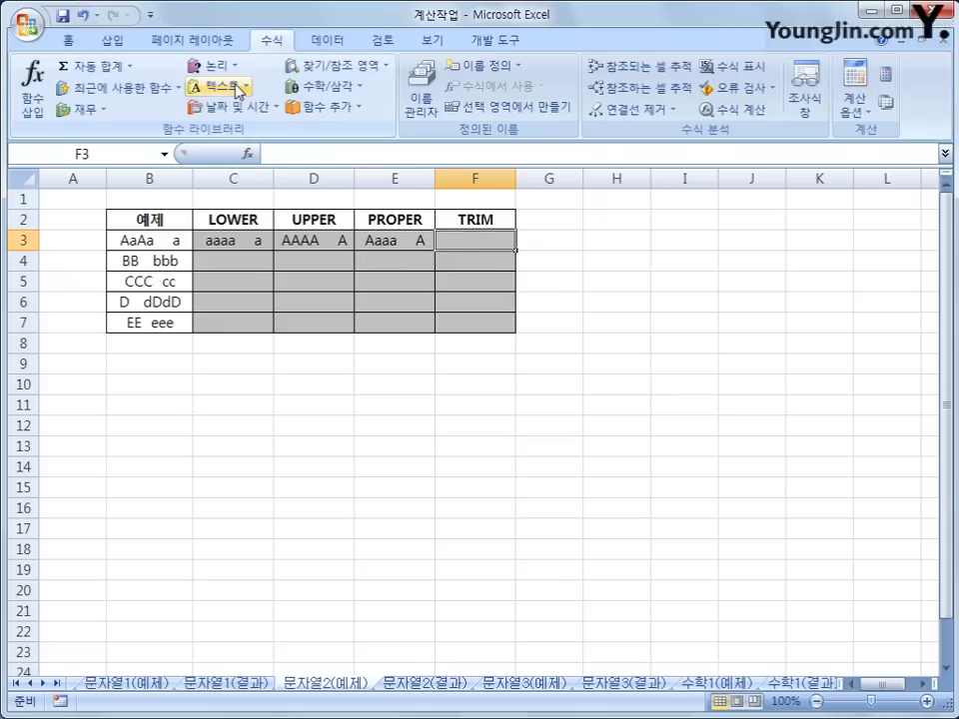
pyautogui.click(238, 88)
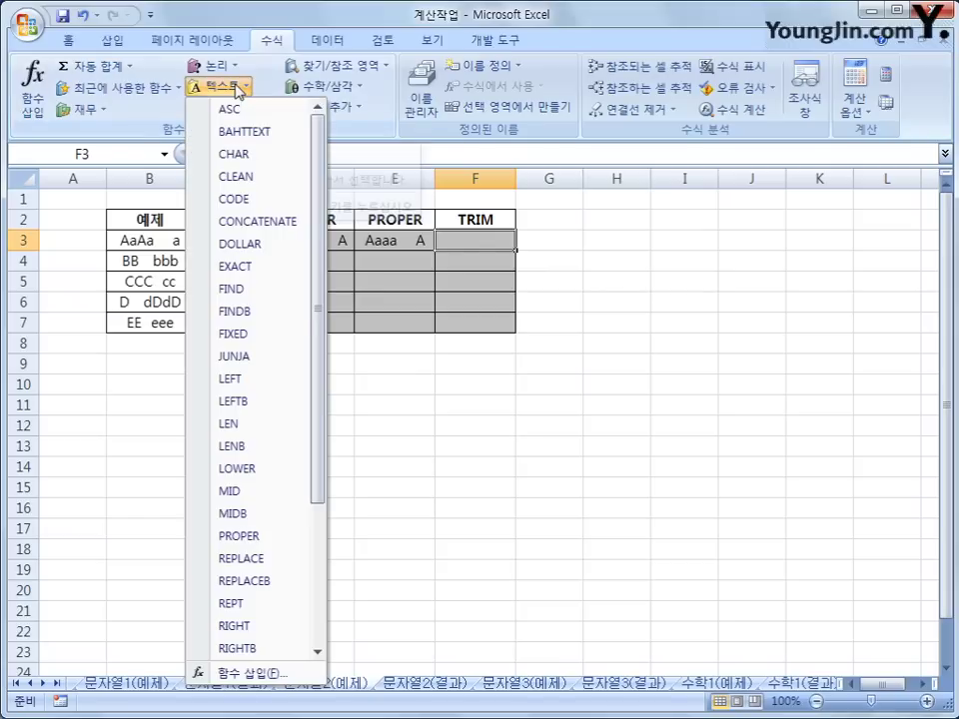
pyautogui.moveTo(321, 300); pyautogui.dragTo(319, 440)
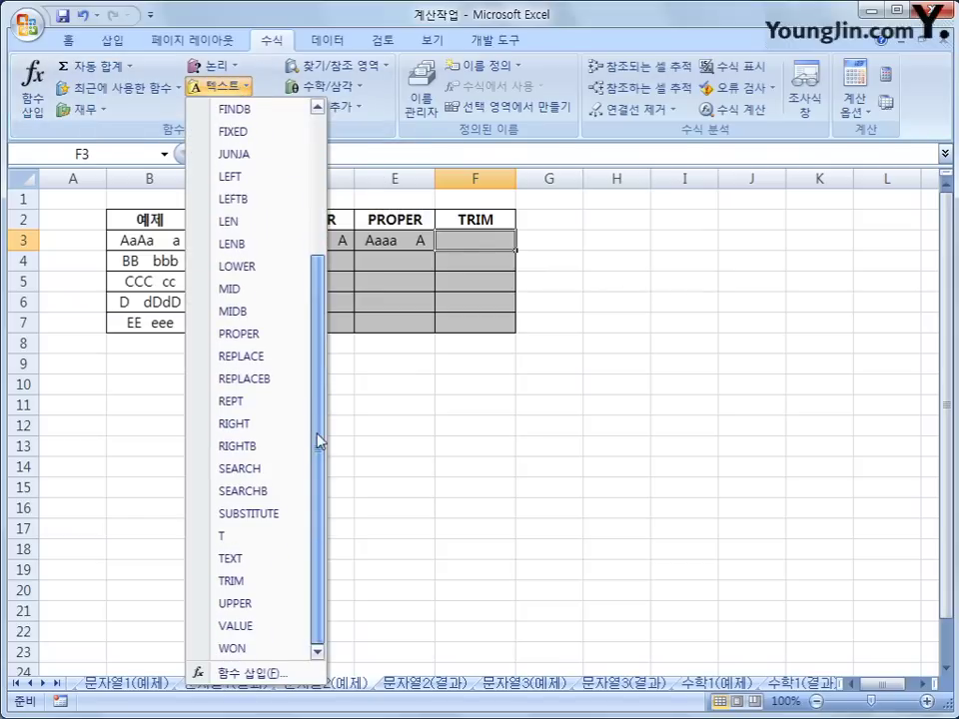
pyautogui.click(282, 582)
pyautogui.click(156, 239)
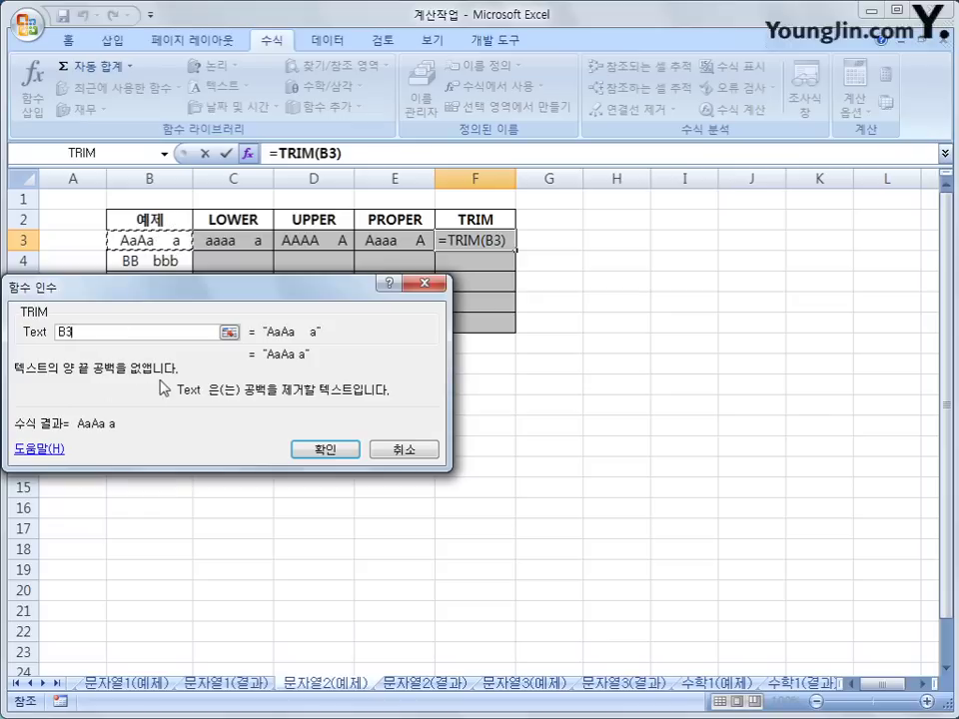
pyautogui.click(326, 452)
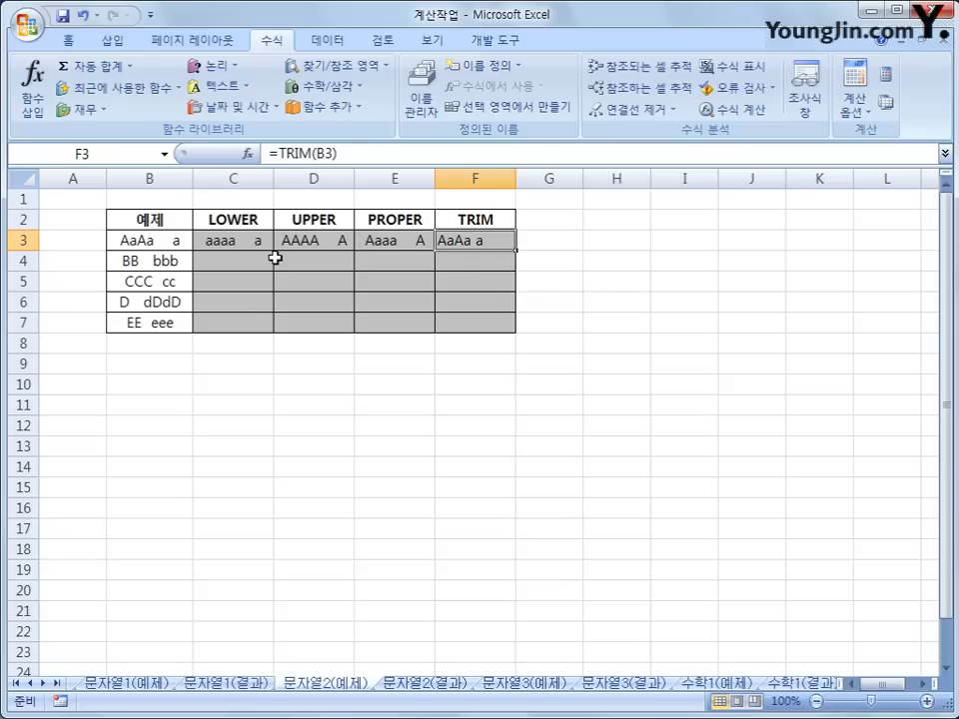
# - Fill the LOWER, UPPER, PROPER and TRIM formulas in C3:F3 down through row 7
pyautogui.moveTo(239, 242); pyautogui.dragTo(457, 241)
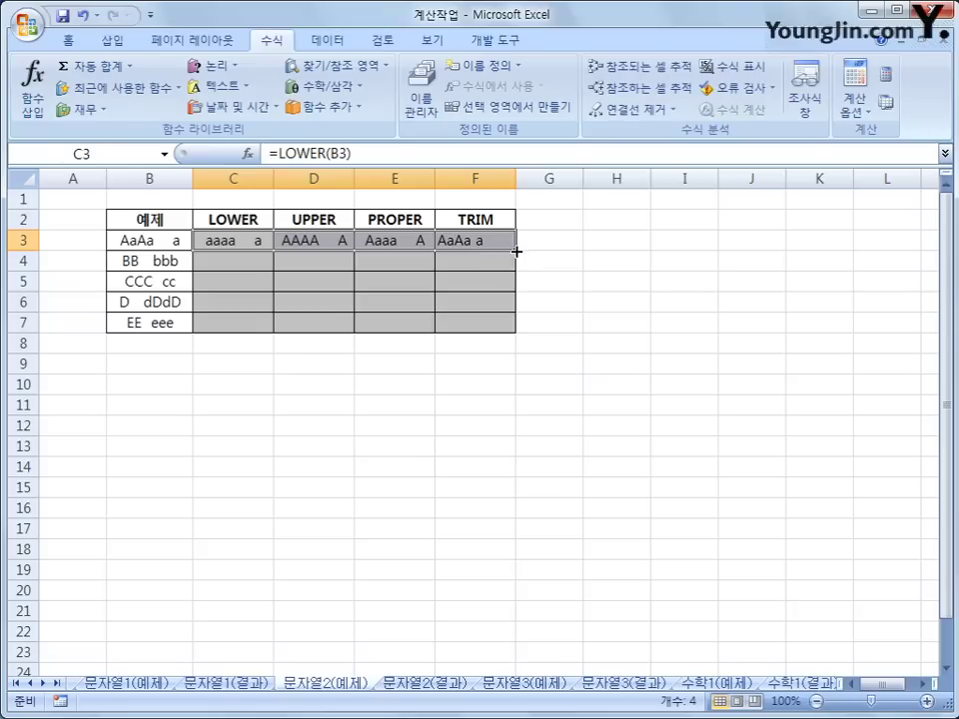
pyautogui.moveTo(515, 252); pyautogui.dragTo(506, 337)
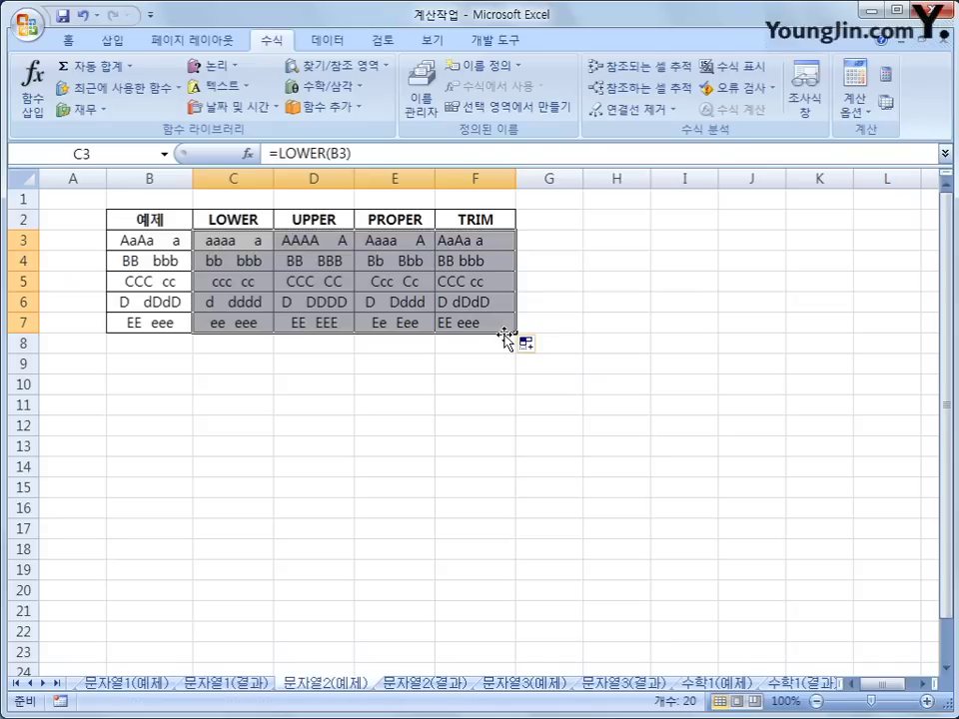
pyautogui.click(481, 322)
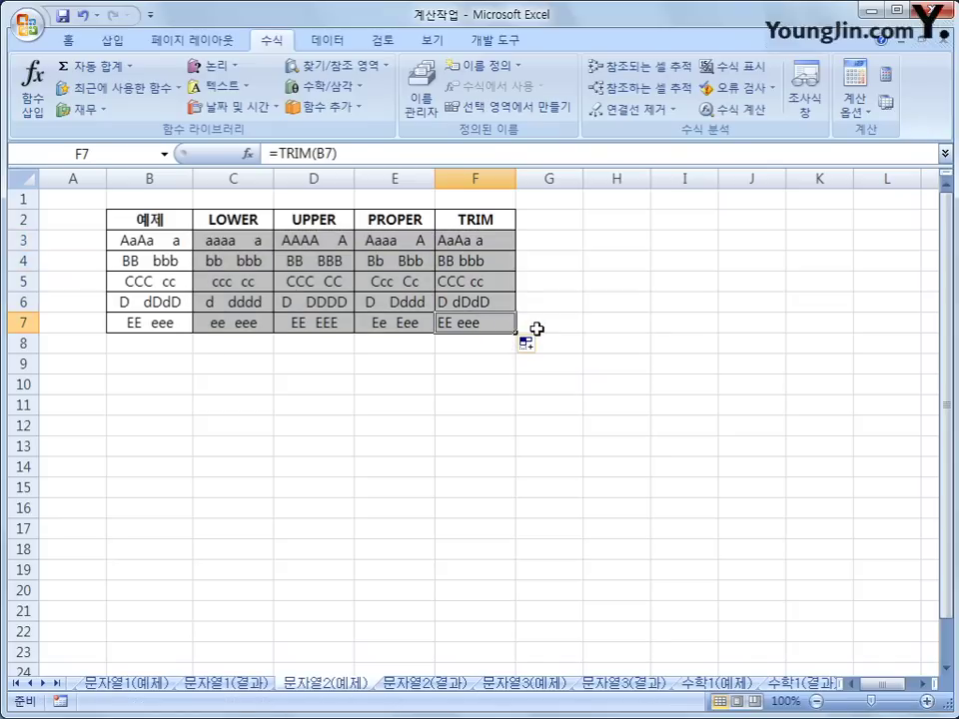
# - Switch to the 문자열3(예제) sheet and go through its search text, target text and first FIND cell
pyautogui.click(545, 687)
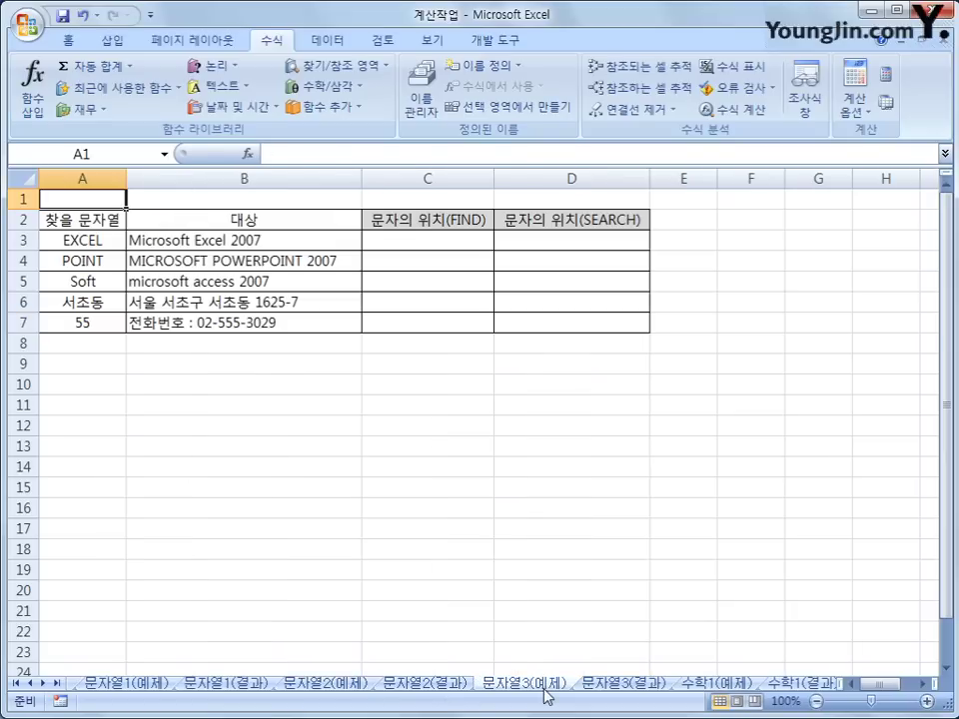
pyautogui.click(472, 239)
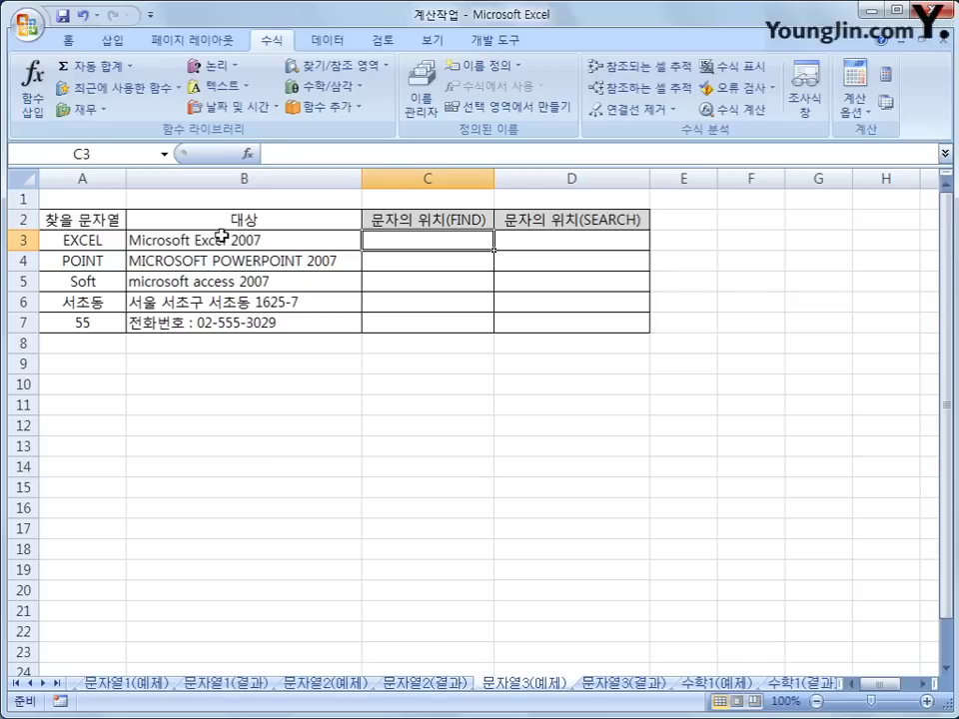
pyautogui.moveTo(222, 240); pyautogui.dragTo(213, 313)
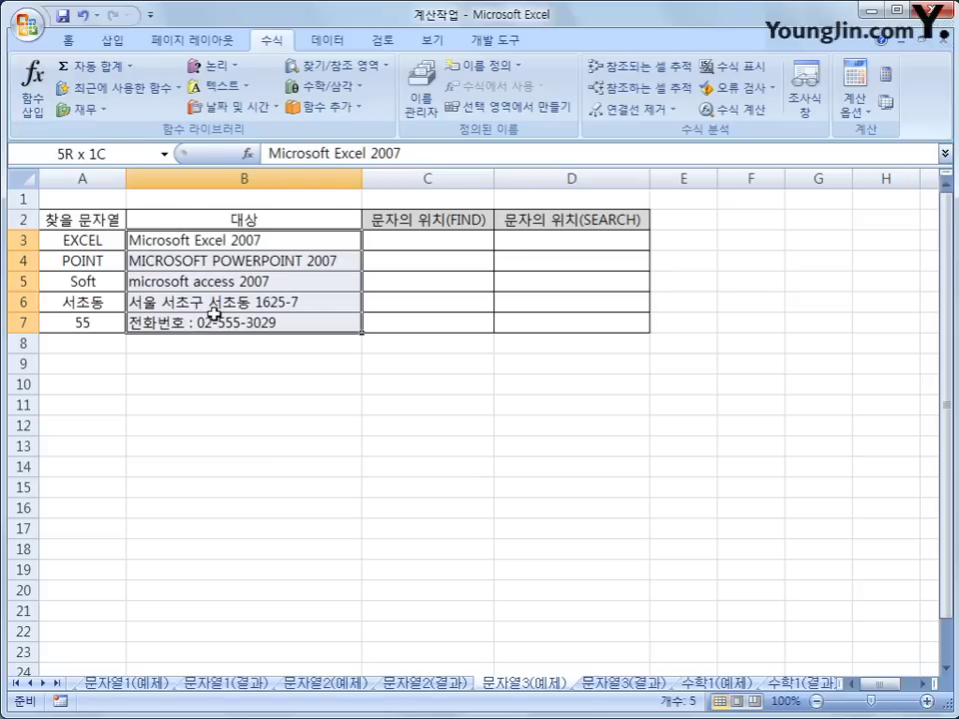
pyautogui.click(75, 245)
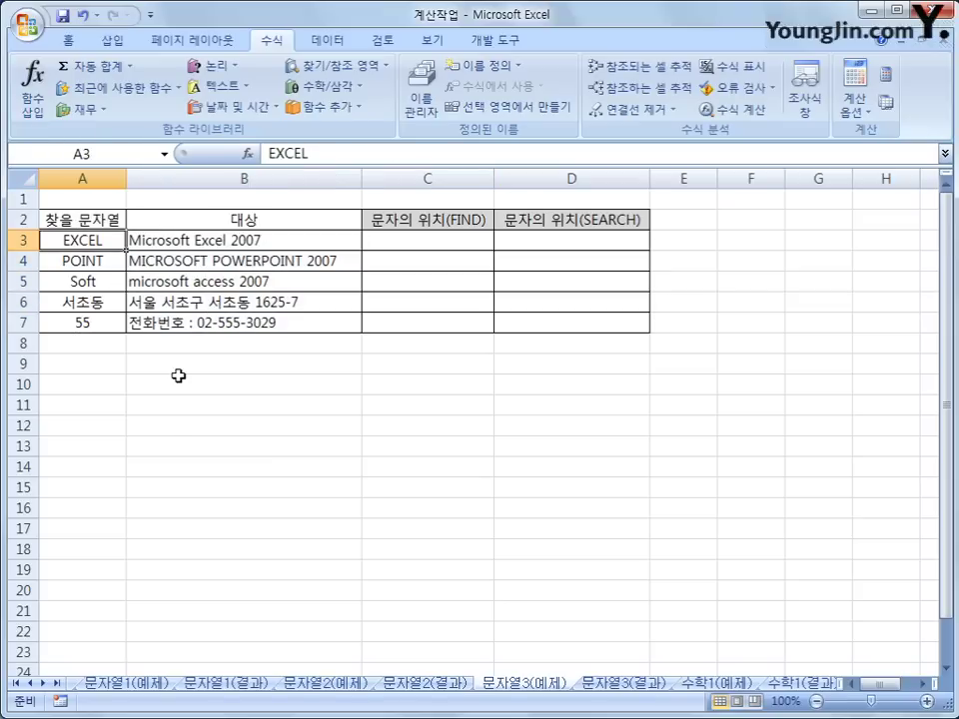
pyautogui.click(180, 242)
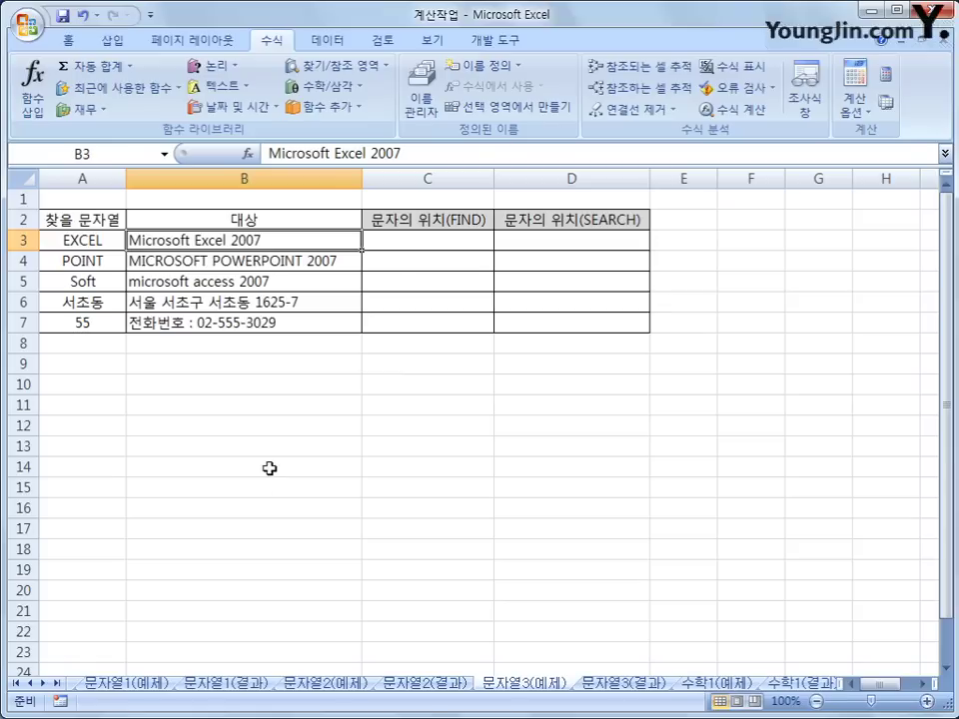
# - Insert a FIND function in cell C3 with A3 as Find_text and B3 as Within_text
pyautogui.click(424, 240)
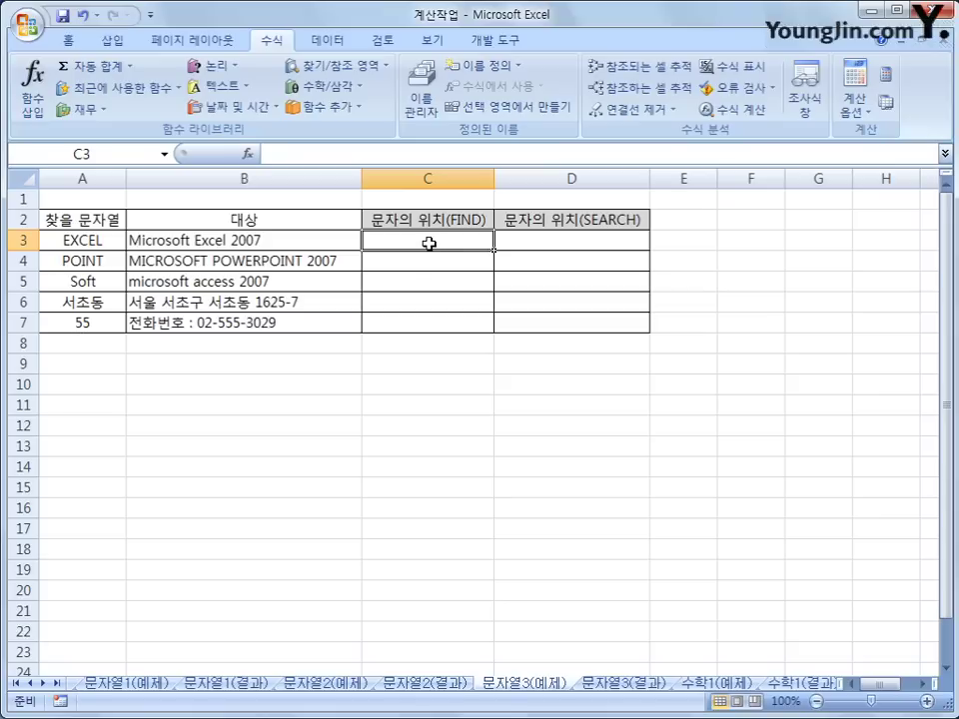
pyautogui.click(235, 95)
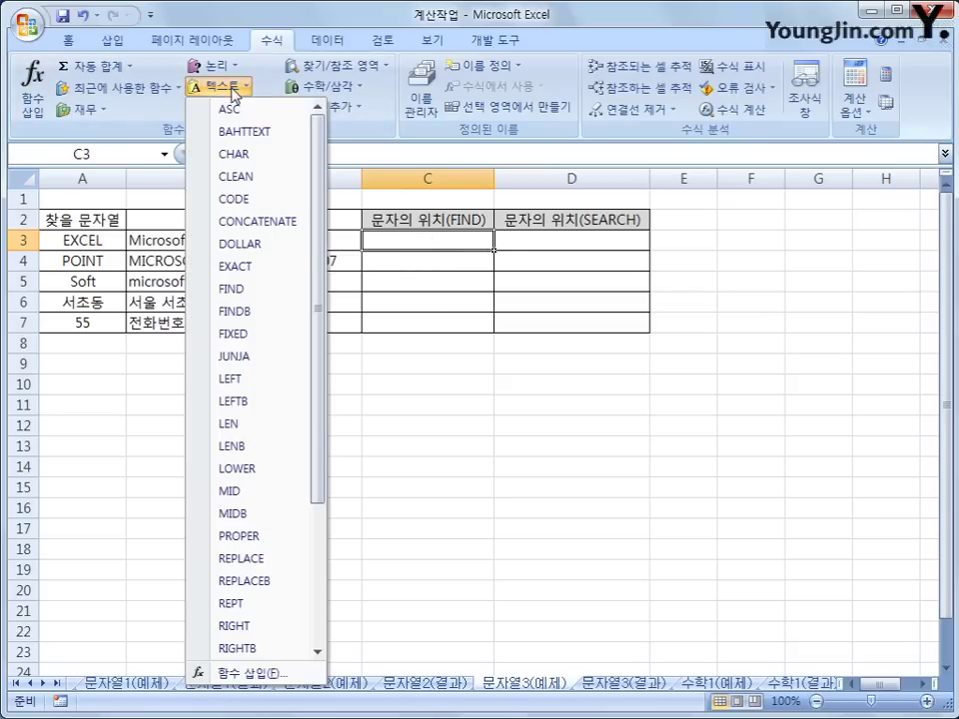
pyautogui.click(256, 297)
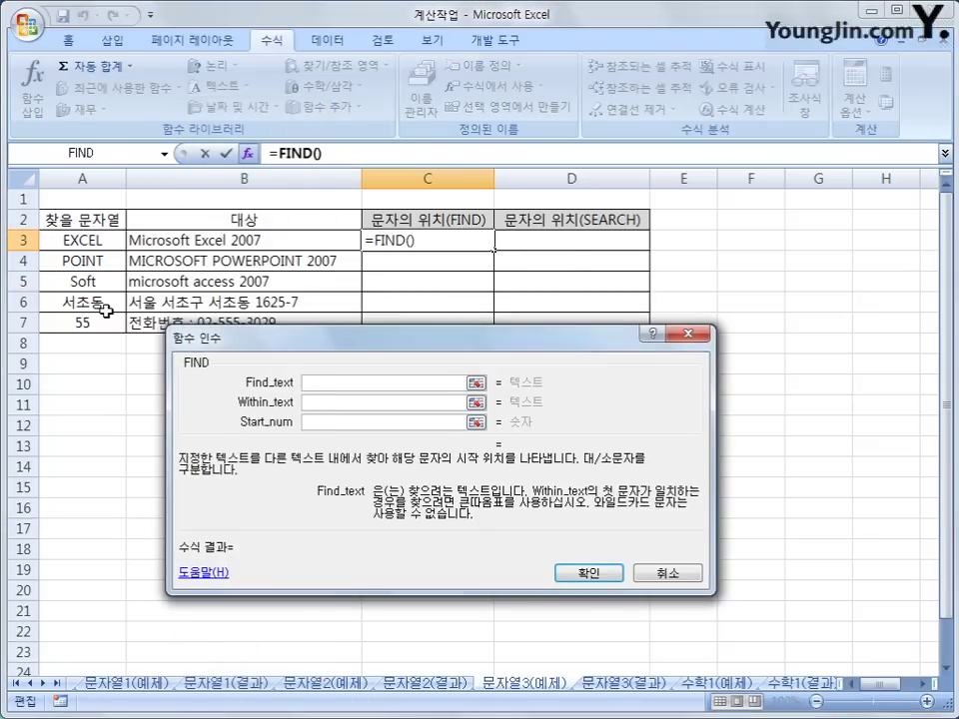
pyautogui.click(78, 240)
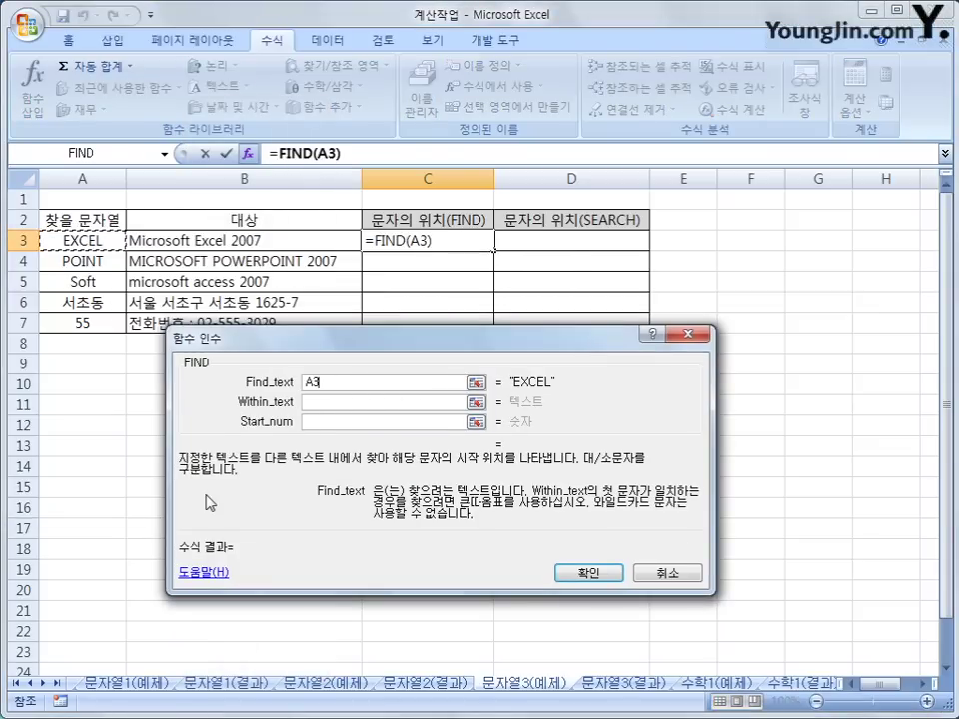
pyautogui.click(315, 403)
pyautogui.click(257, 242)
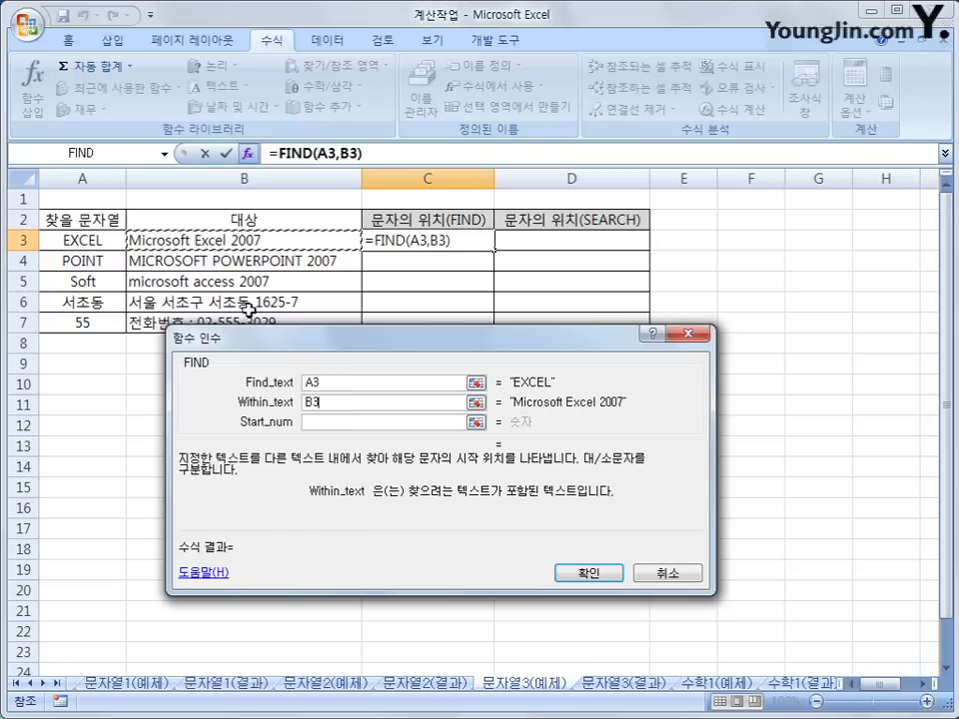
pyautogui.click(611, 575)
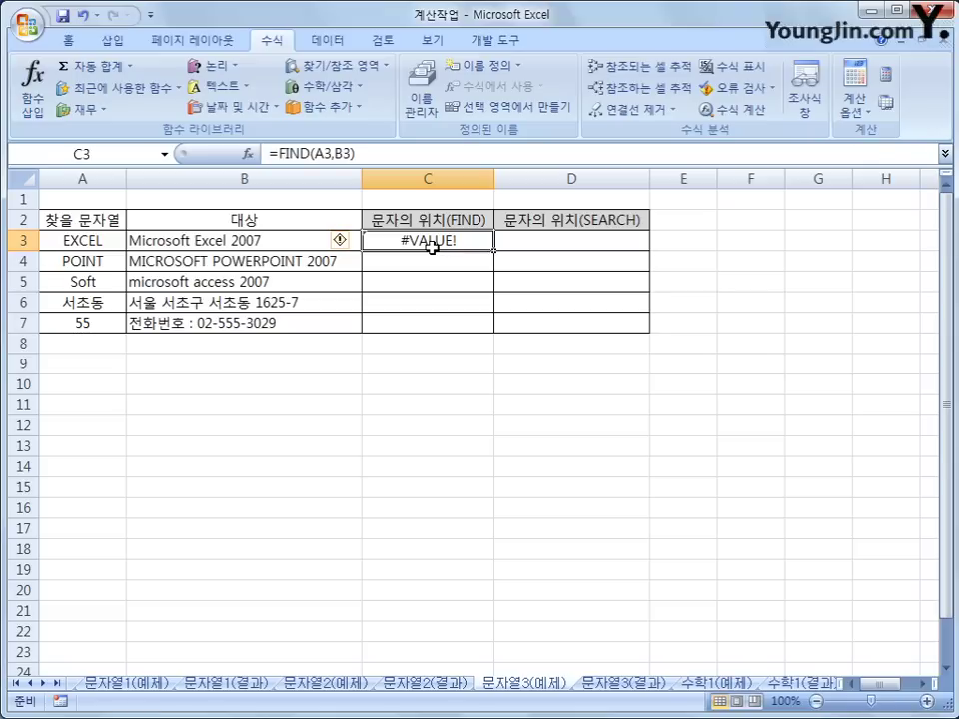
# - Compare the search text in A3 with the target text in B3, and check the FIND and SEARCH cells of row 3
pyautogui.click(111, 242)
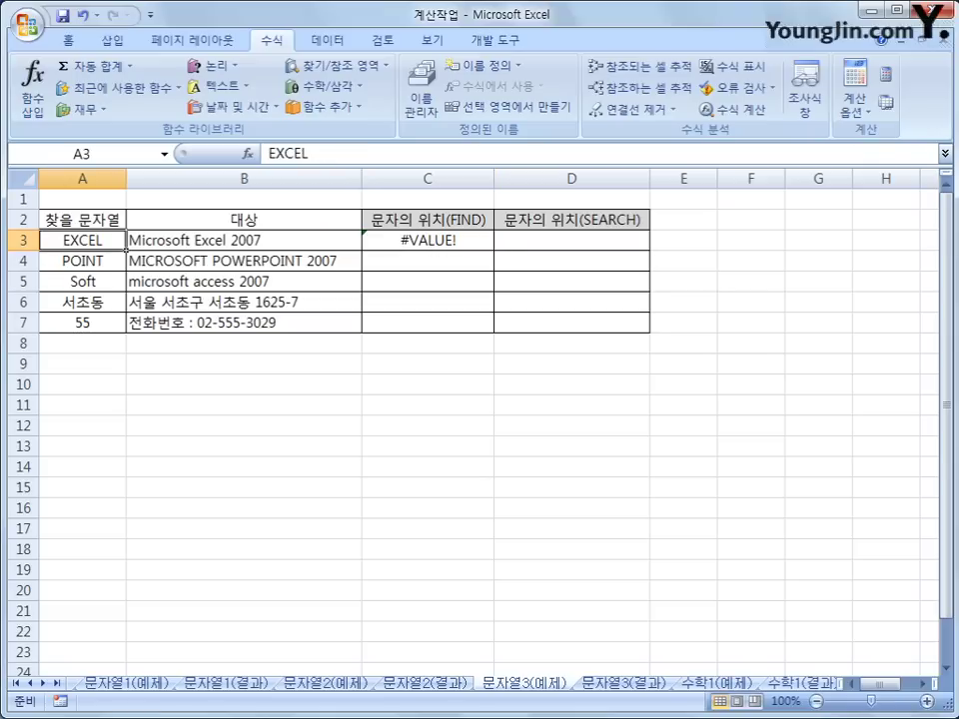
pyautogui.click(272, 238)
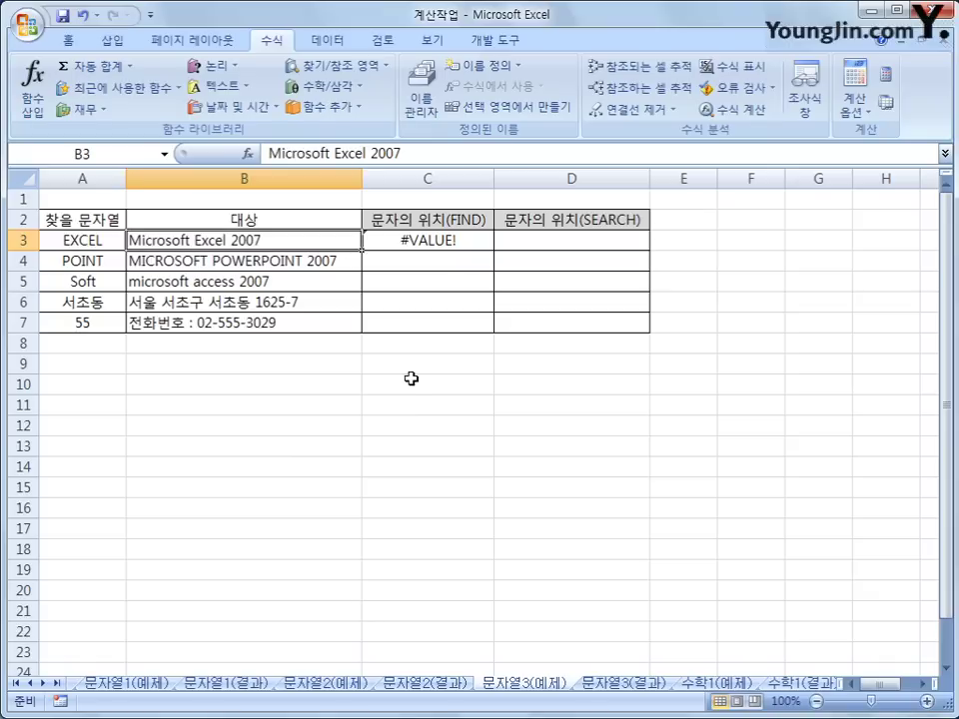
pyautogui.click(461, 242)
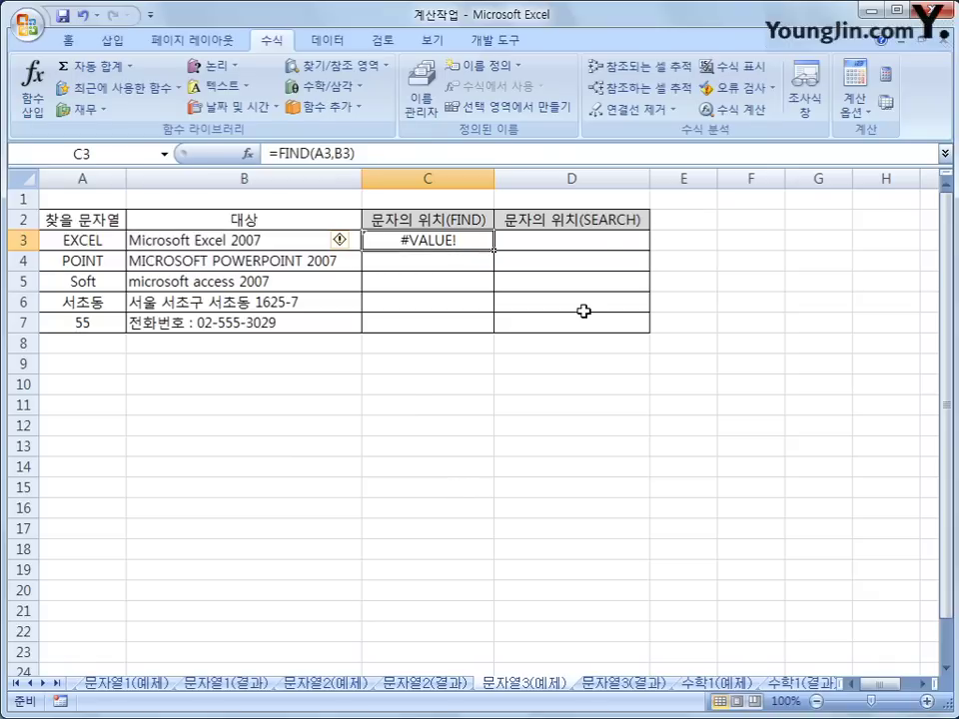
pyautogui.click(608, 240)
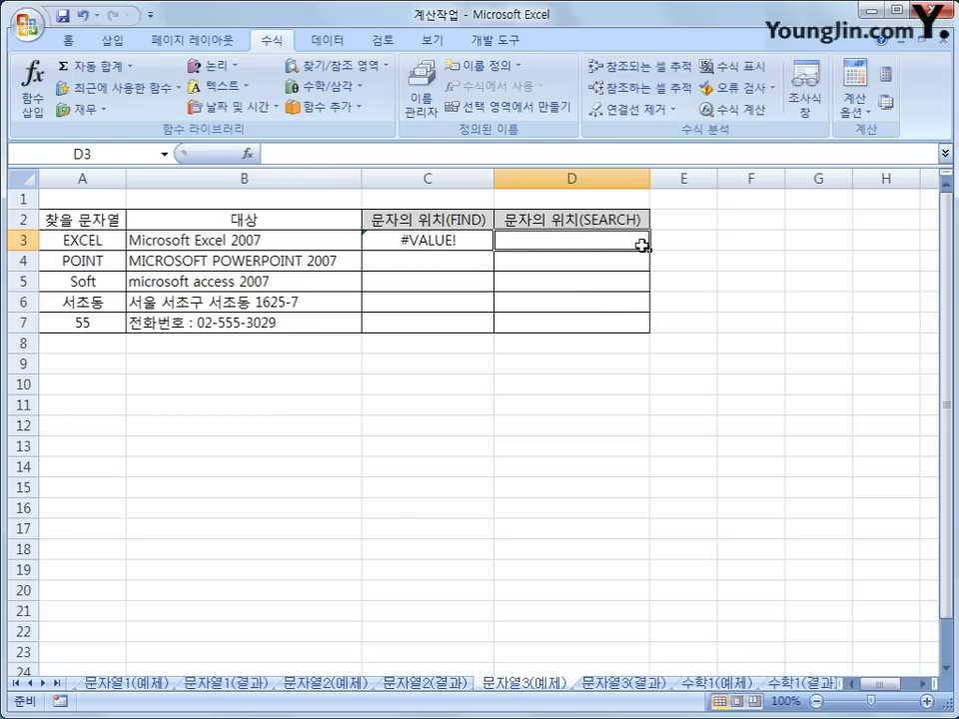
pyautogui.click(415, 242)
# - Insert a SEARCH function in cell D3 with A3 as Find_text and B3 as Within_text
pyautogui.click(560, 240)
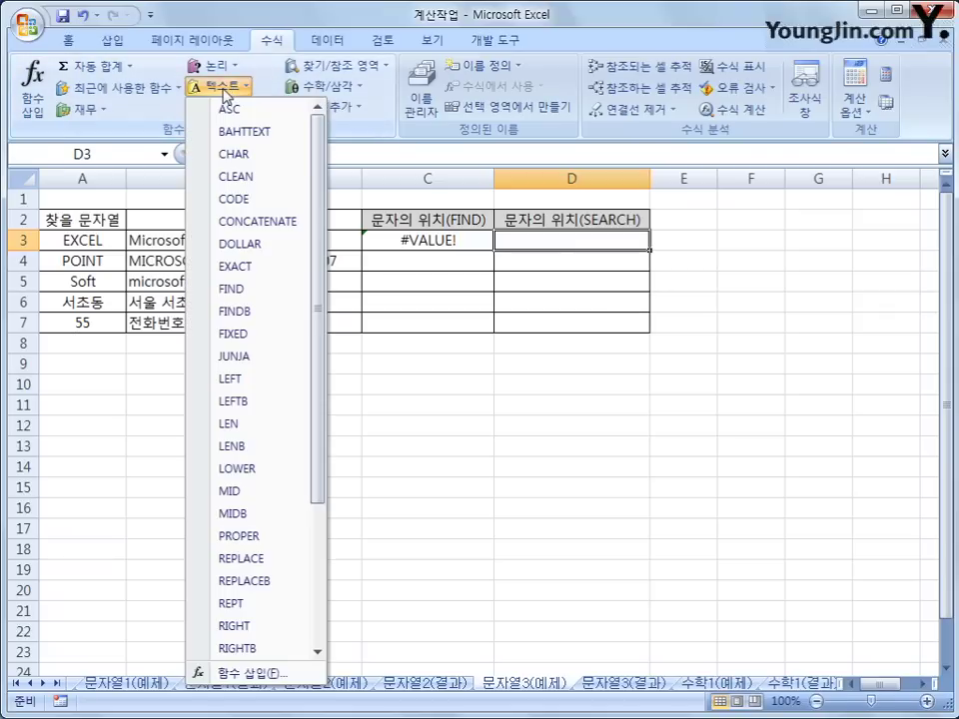
pyautogui.click(222, 88)
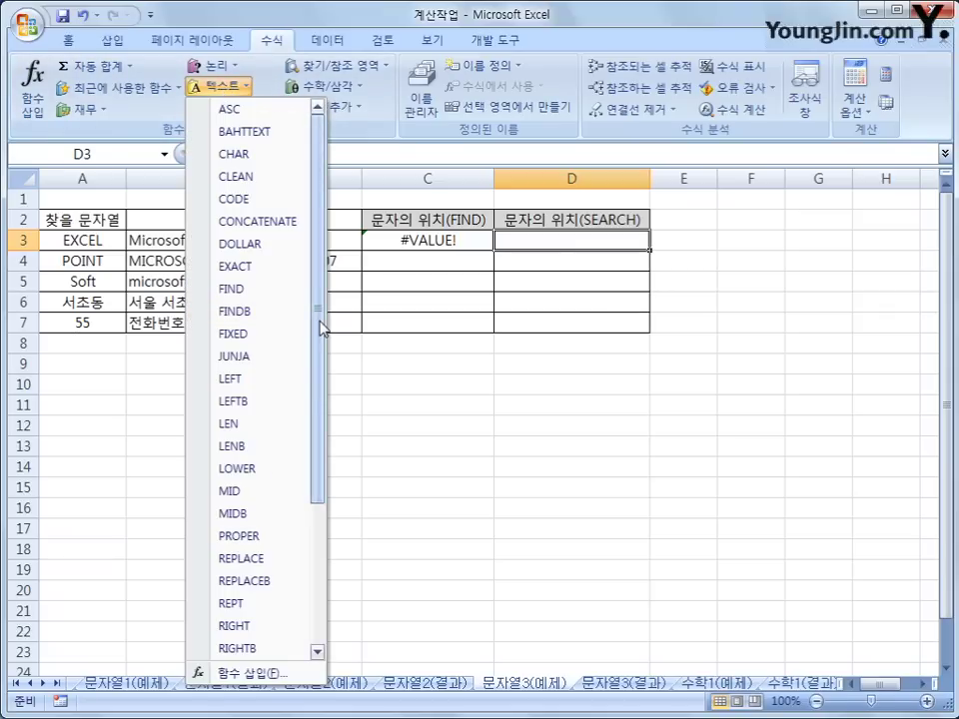
pyautogui.moveTo(322, 328); pyautogui.dragTo(307, 471)
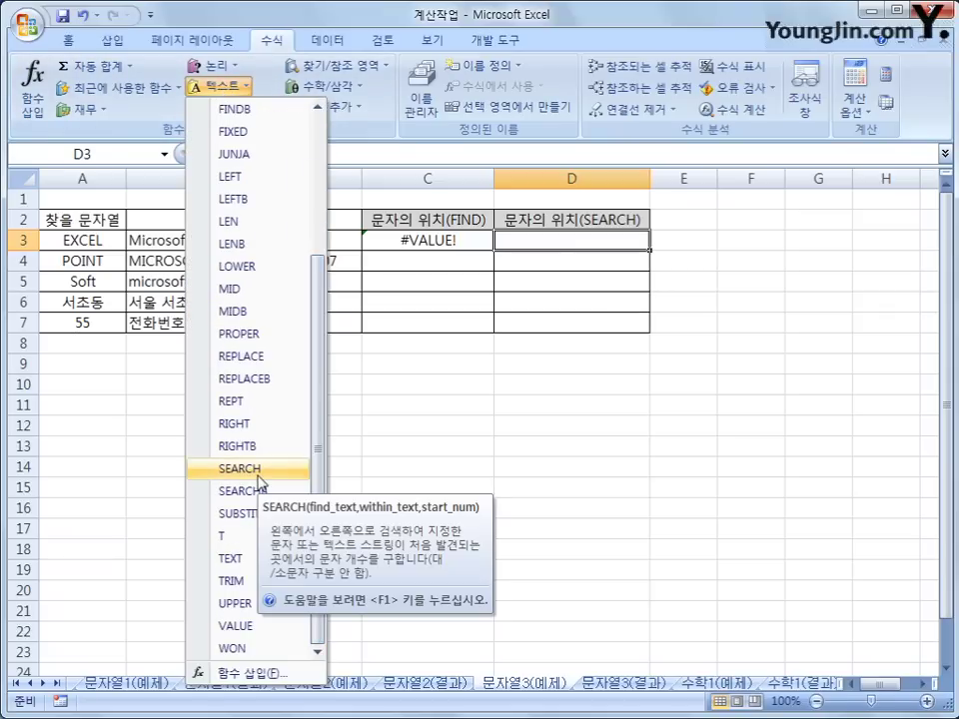
pyautogui.click(258, 475)
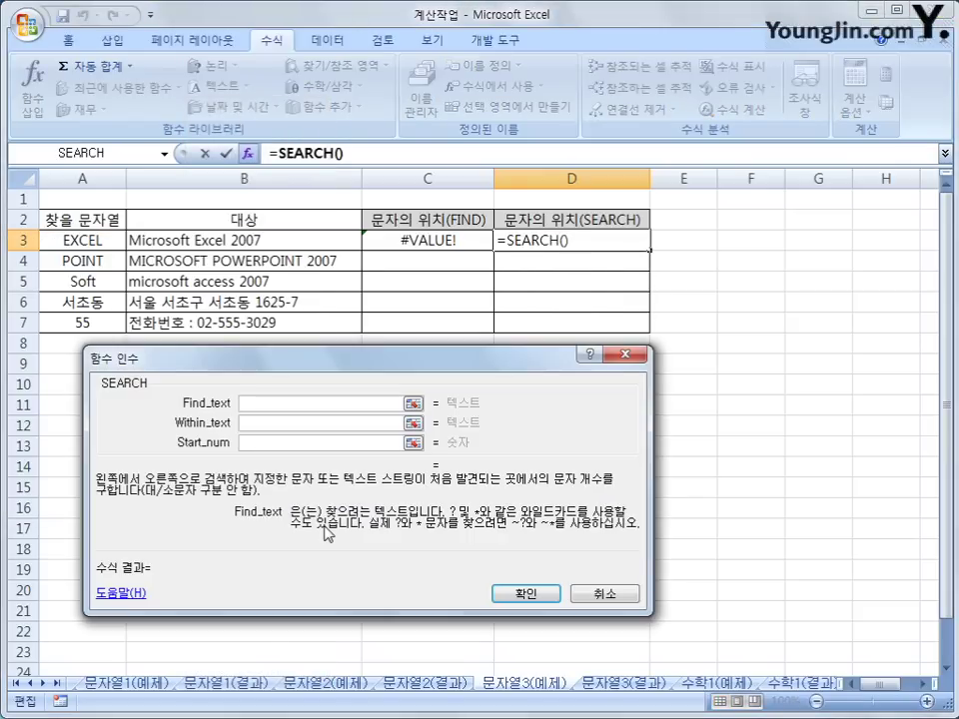
pyautogui.click(88, 240)
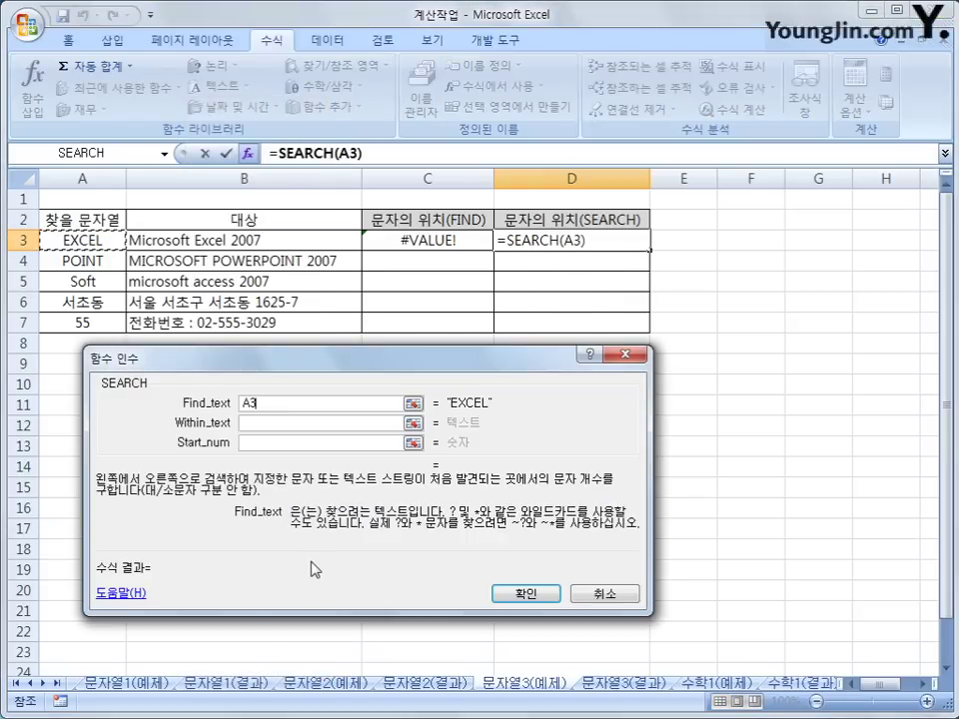
pyautogui.click(277, 427)
pyautogui.click(261, 241)
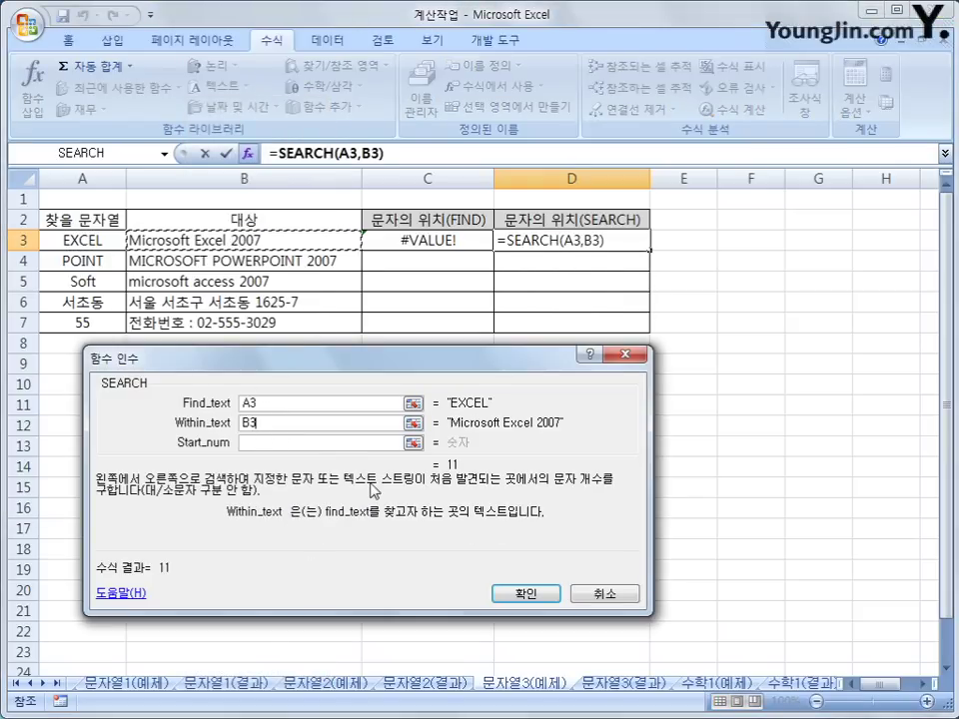
pyautogui.click(525, 596)
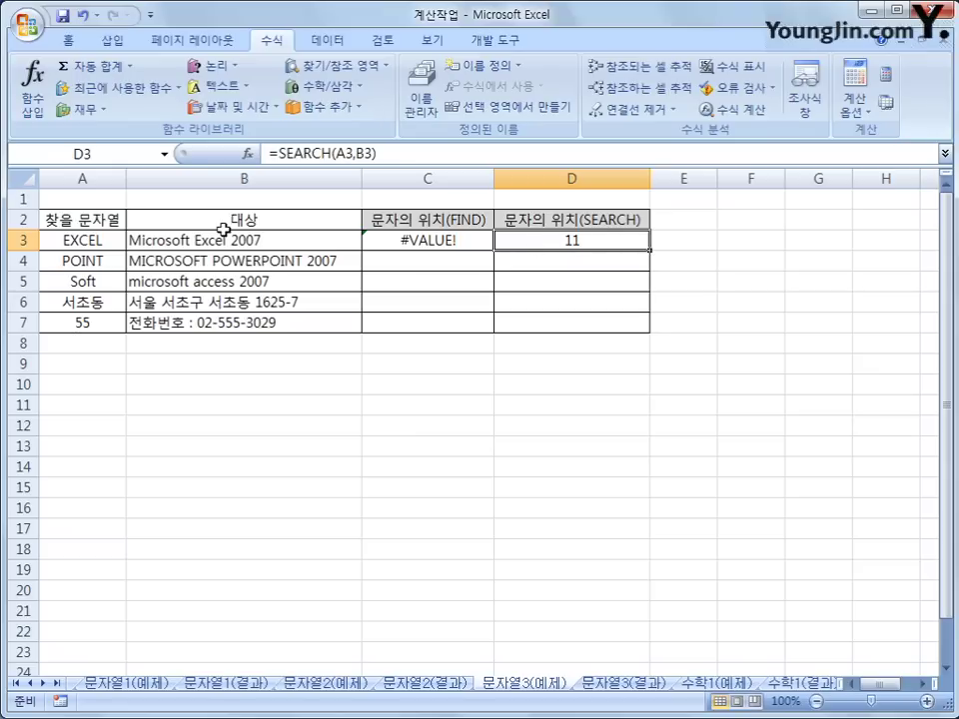
# - Nest the FIND formula in C3 as the value argument of an IFERROR function
pyautogui.click(455, 238)
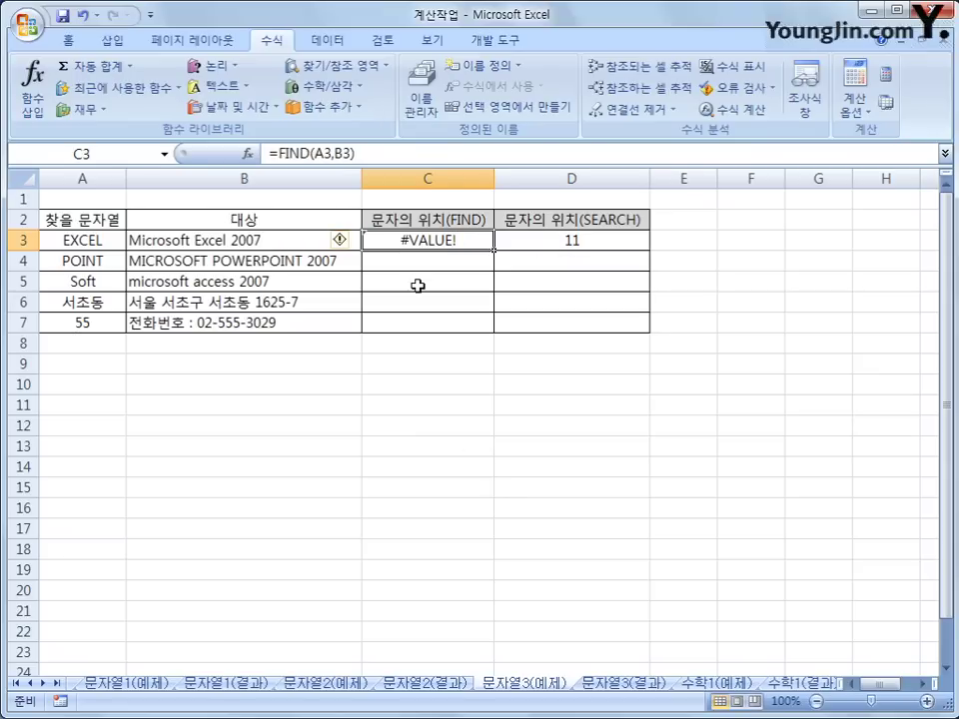
pyautogui.click(555, 242)
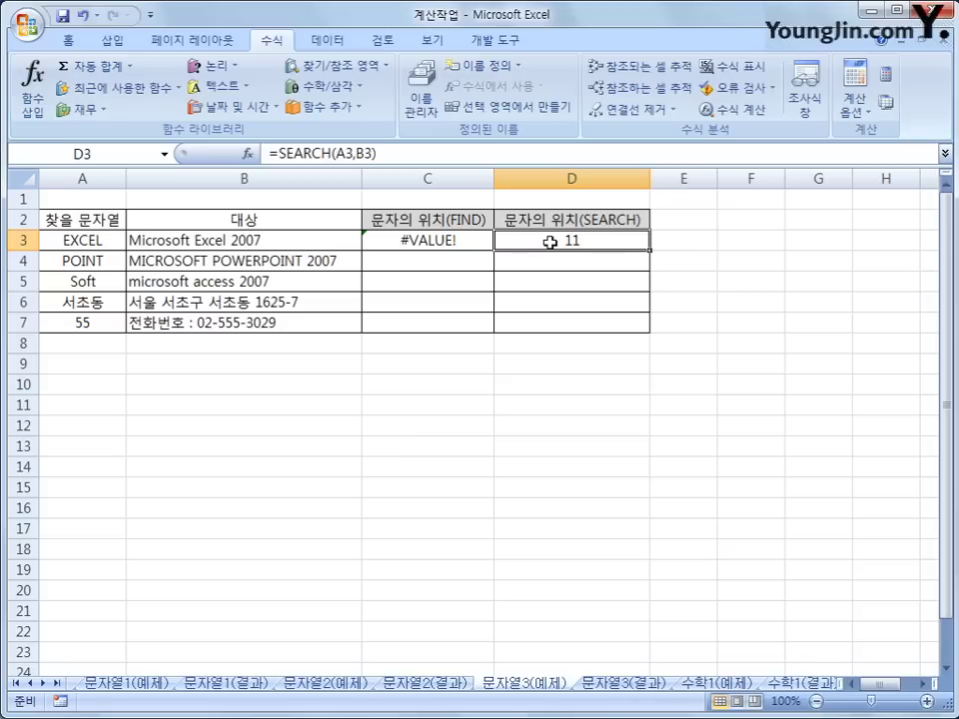
pyautogui.click(466, 242)
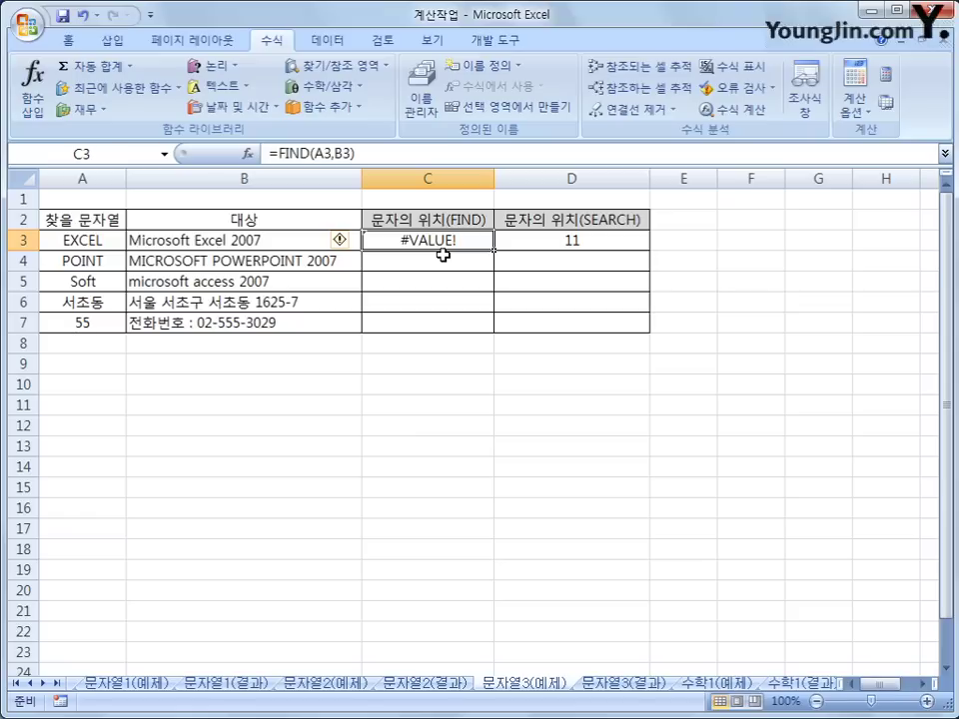
pyautogui.click(271, 153)
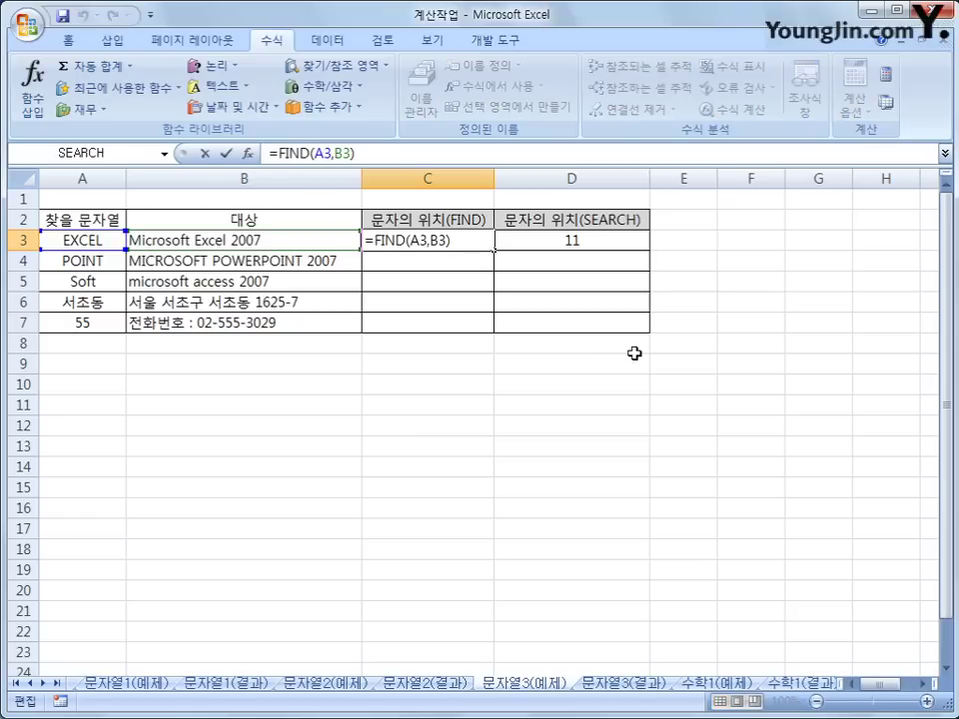
pyautogui.write('I')
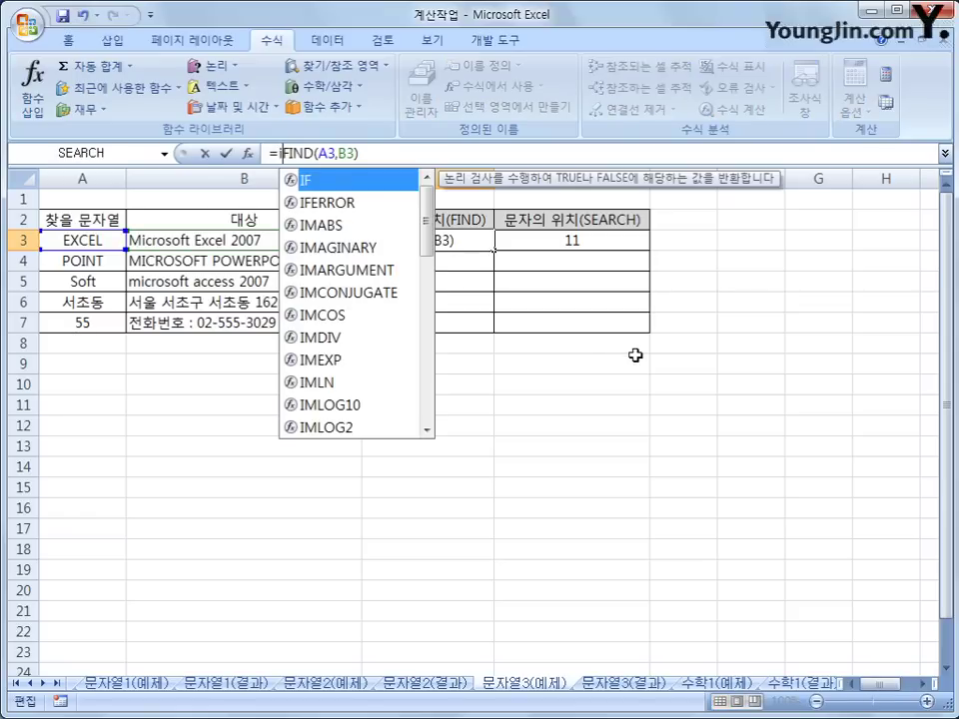
pyautogui.write('f')
pyautogui.press('Down')
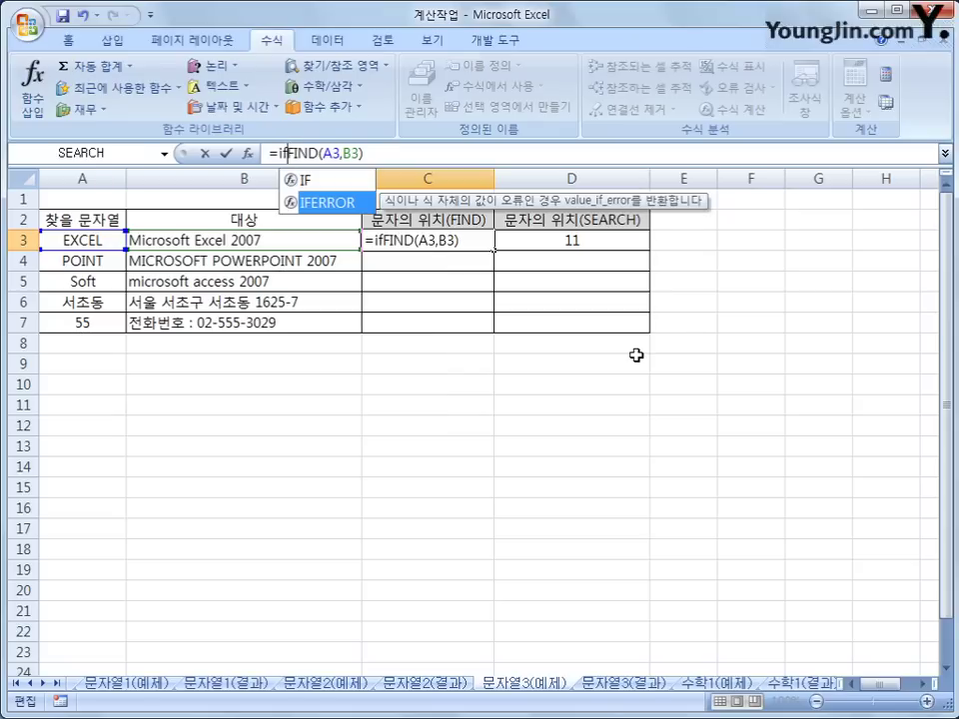
pyautogui.press('Tab')
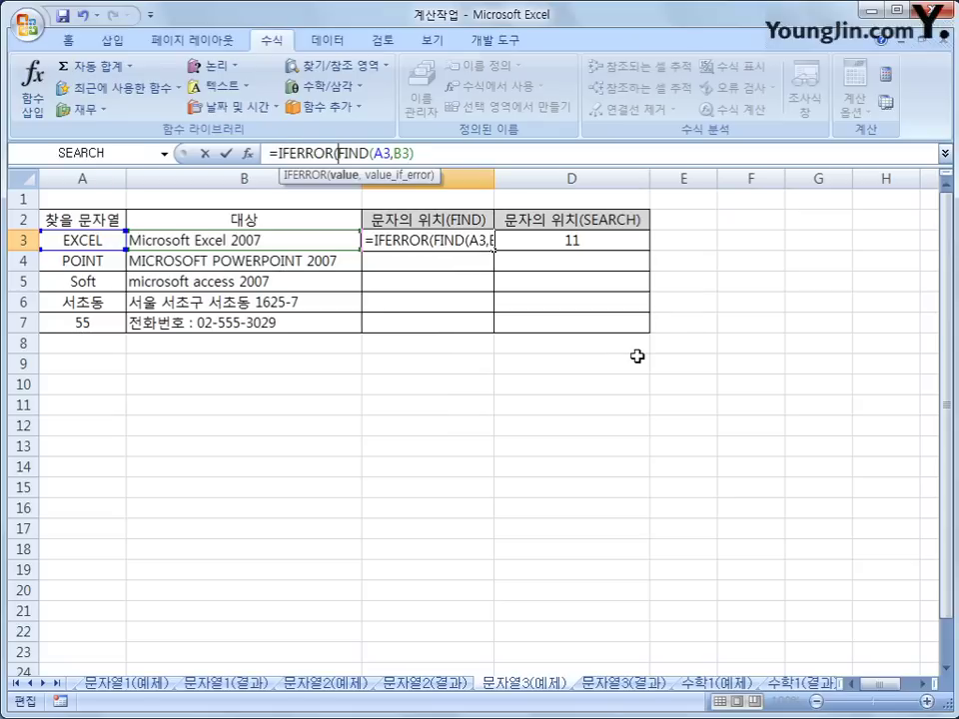
# - Complete the IFERROR formula in C3 with "에러" as value_if_error and fill it down through C7
pyautogui.click(443, 160)
pyautogui.write(',"')
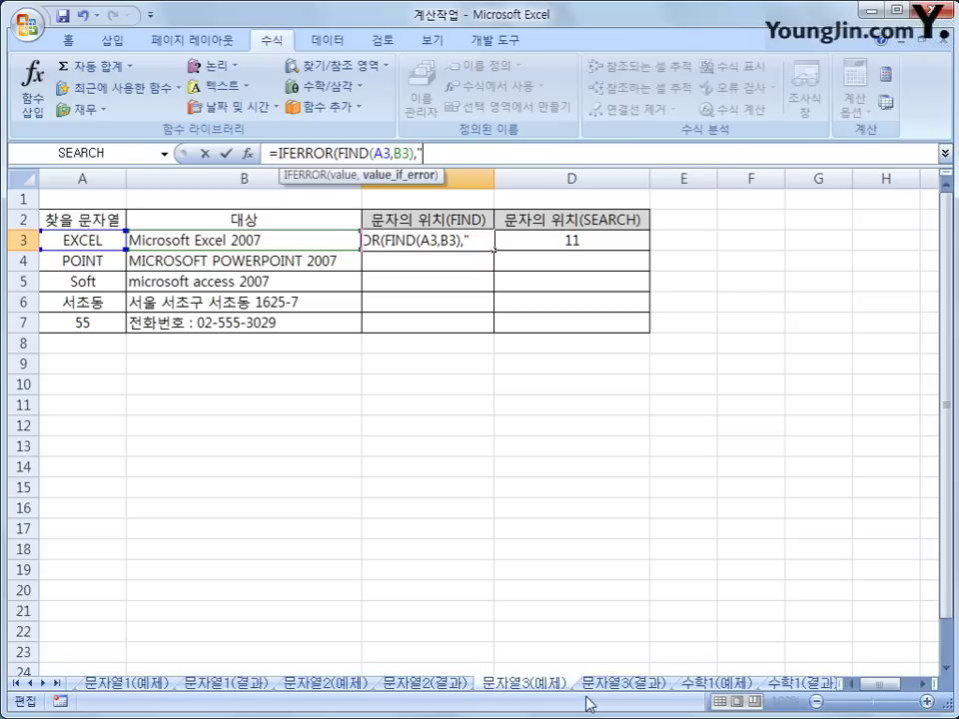
pyautogui.write('에러"')
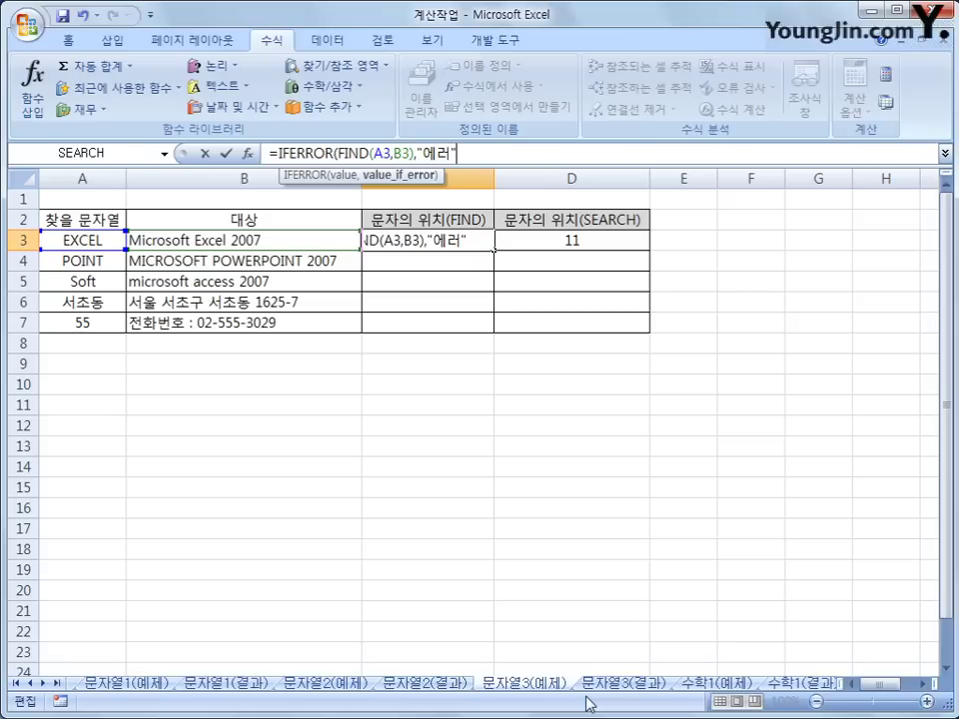
pyautogui.write(')')
pyautogui.press('Return')
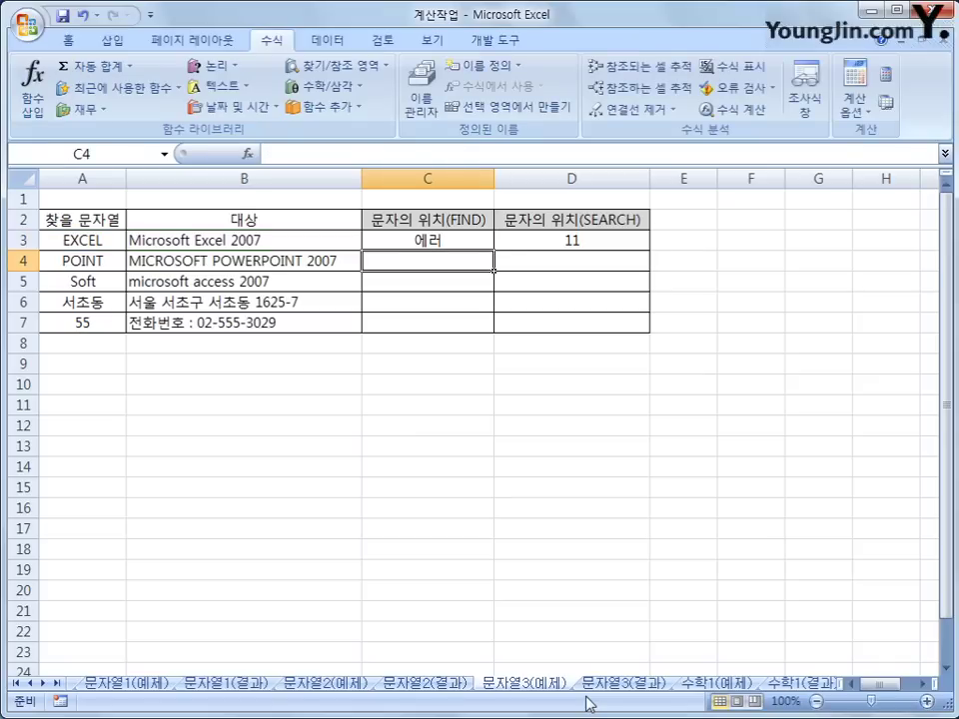
pyautogui.click(439, 239)
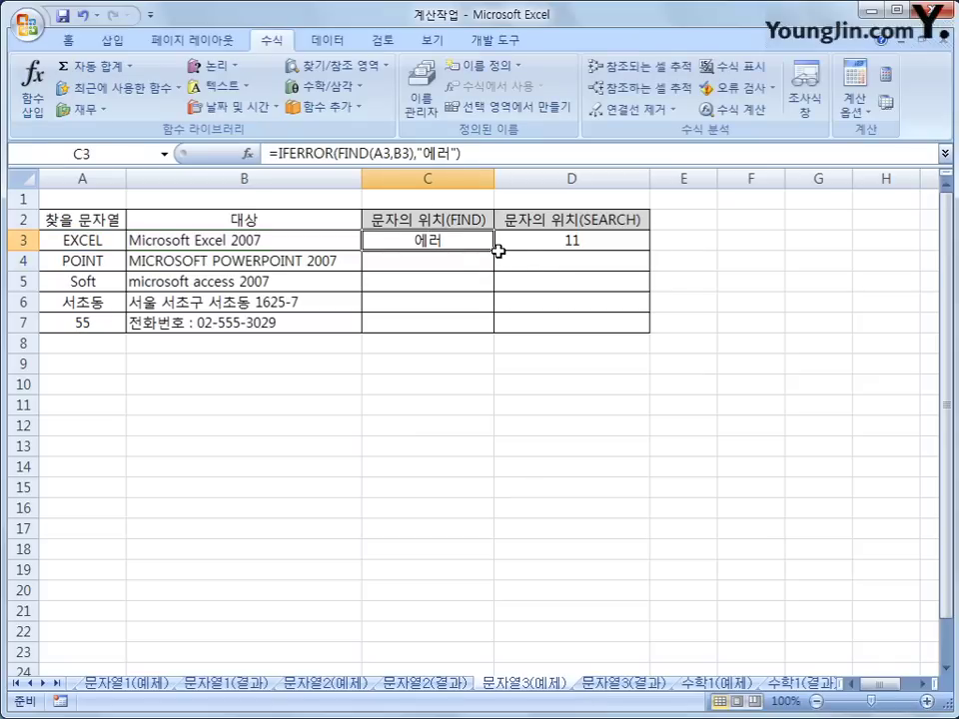
pyautogui.moveTo(494, 251); pyautogui.dragTo(494, 332)
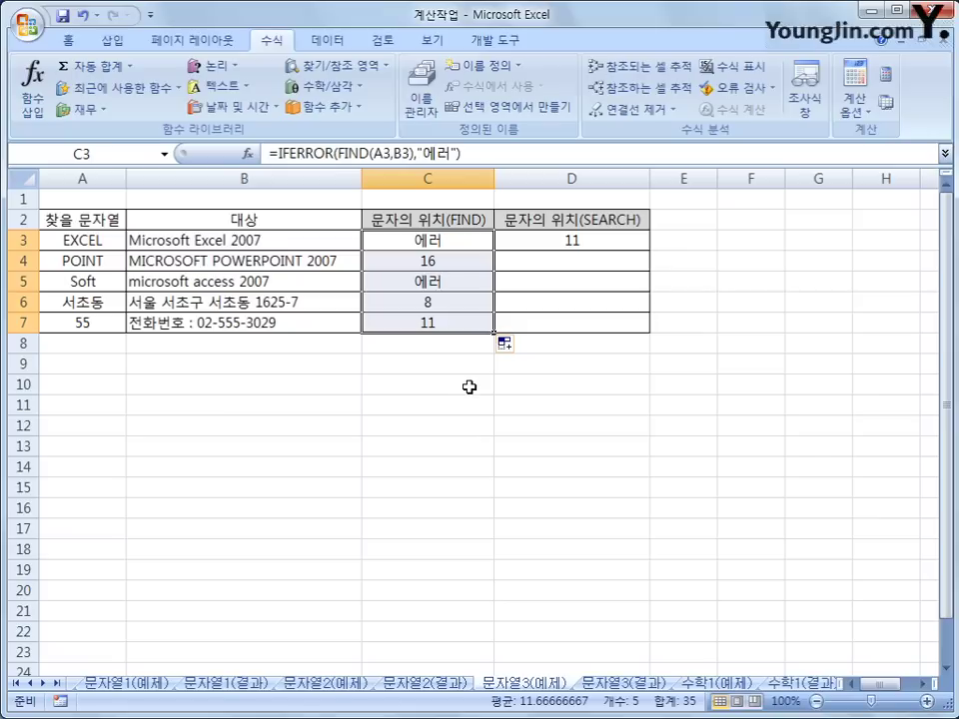
# - Nest the SEARCH formula in D3 as the value argument of an IFERROR function
pyautogui.click(548, 239)
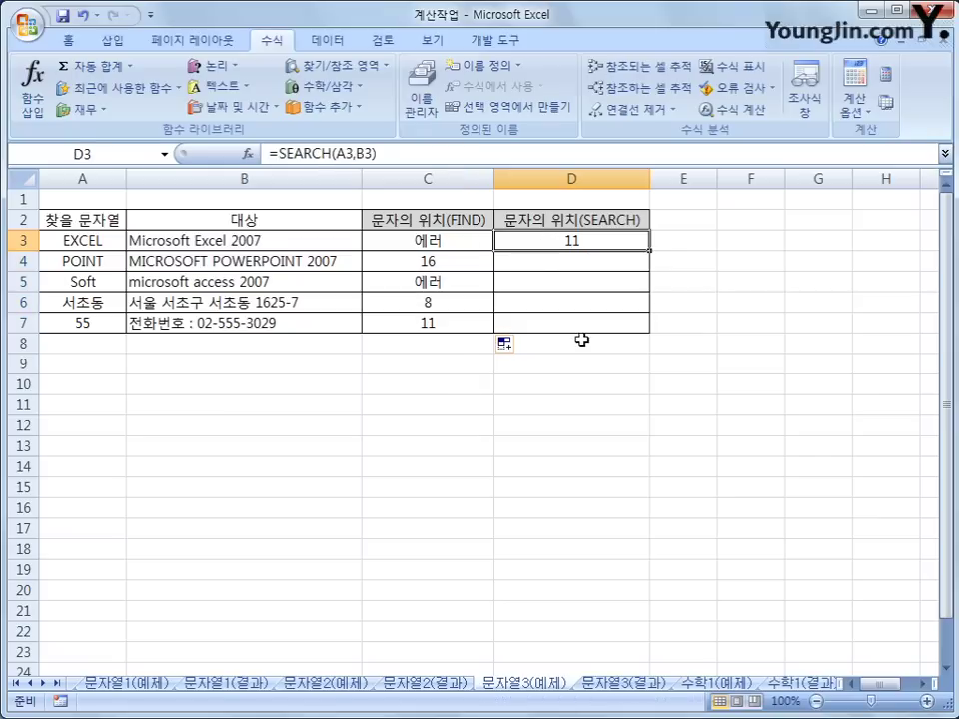
pyautogui.click(275, 153)
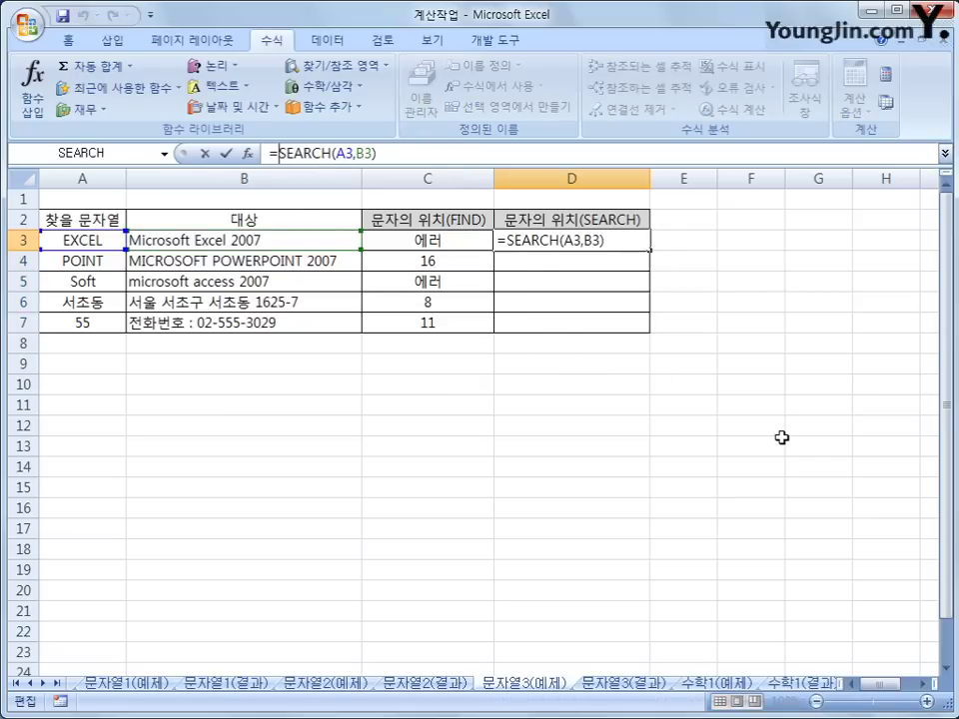
pyautogui.write('ㅑ')
pyautogui.press('BackSpace')
pyautogui.write('if')
pyautogui.press('Down')
pyautogui.press('Tab')
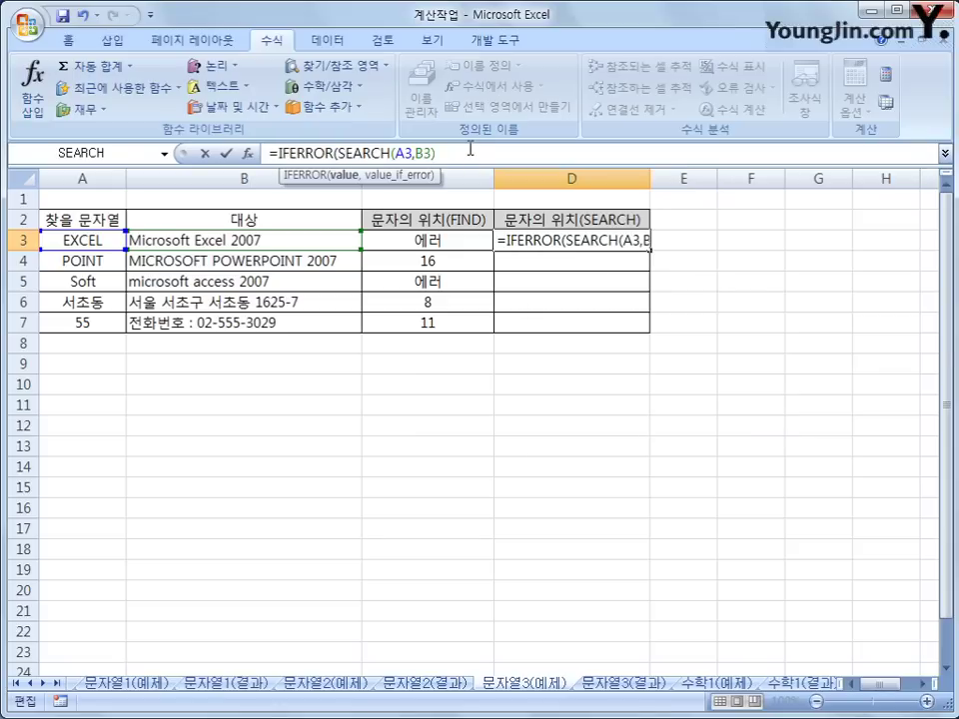
# - Complete the IFERROR formula in D3 with "에러" as value_if_error and fill it down through D7
pyautogui.write(',')
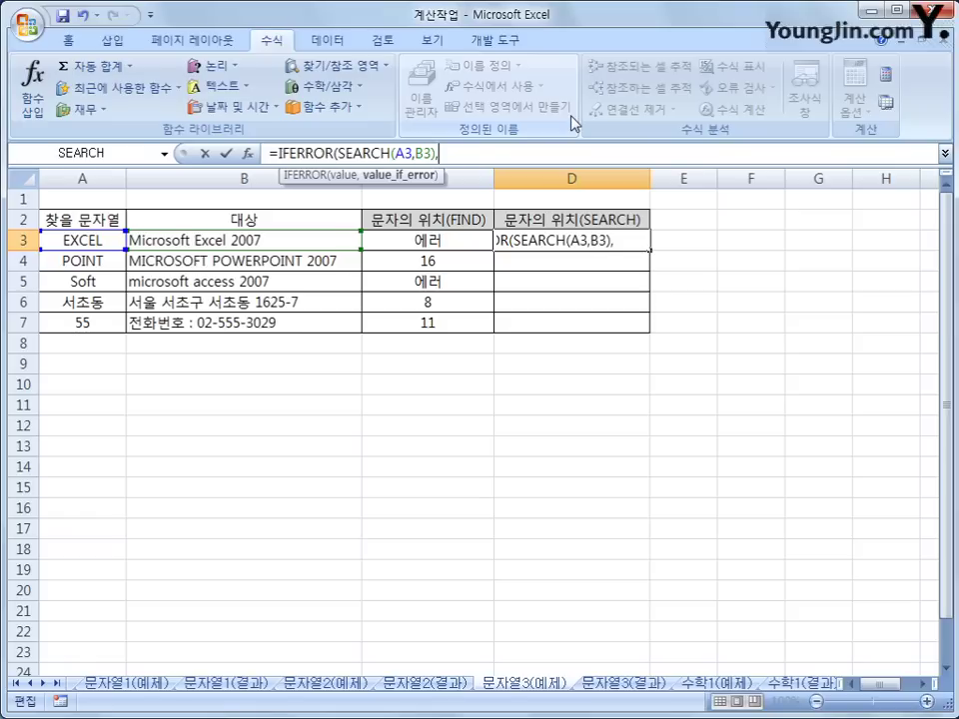
pyautogui.write('"에러')
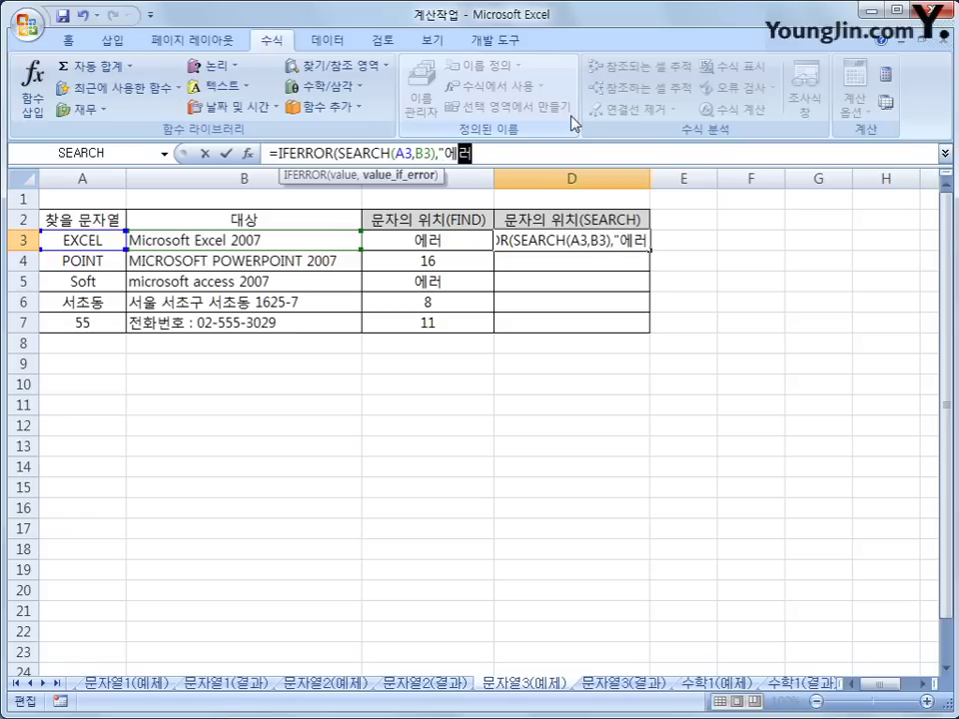
pyautogui.write('")')
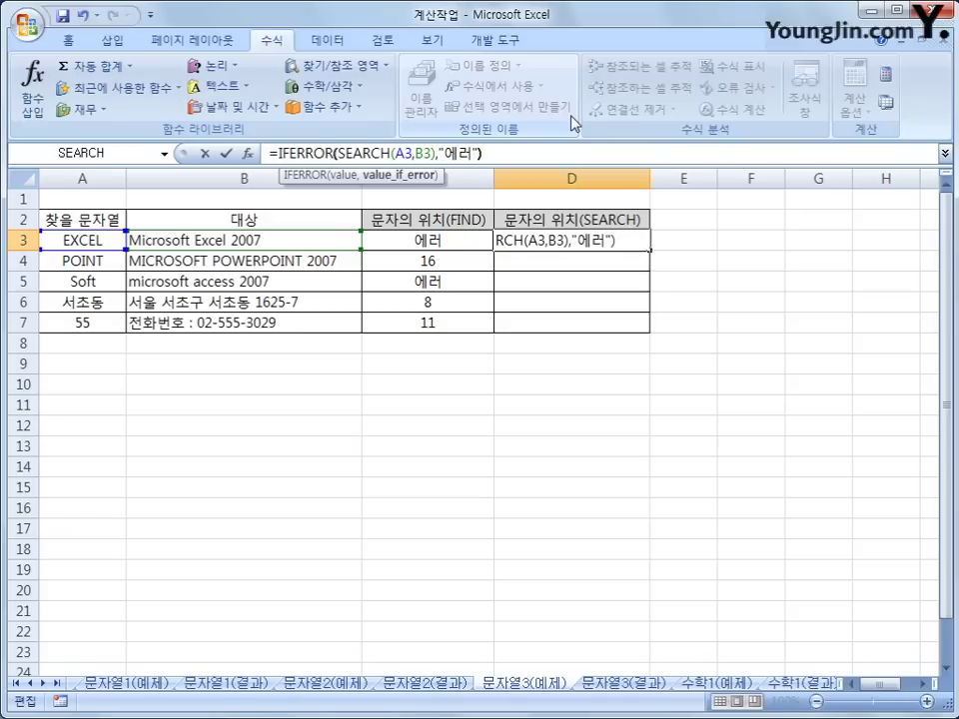
pyautogui.press('Return')
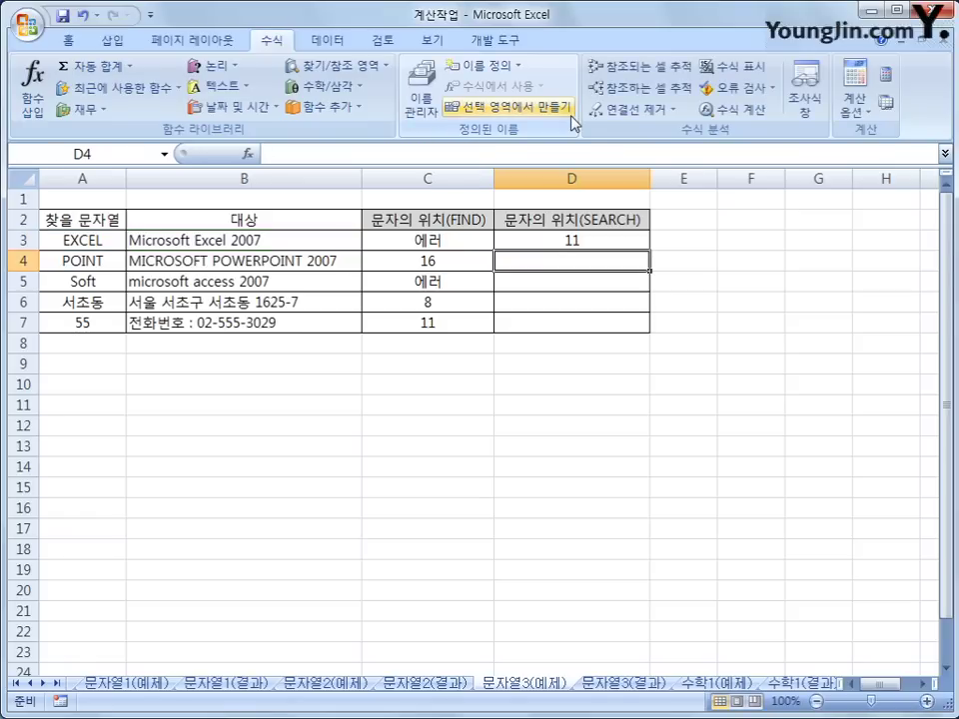
pyautogui.click(603, 241)
pyautogui.moveTo(644, 250); pyautogui.dragTo(628, 336)
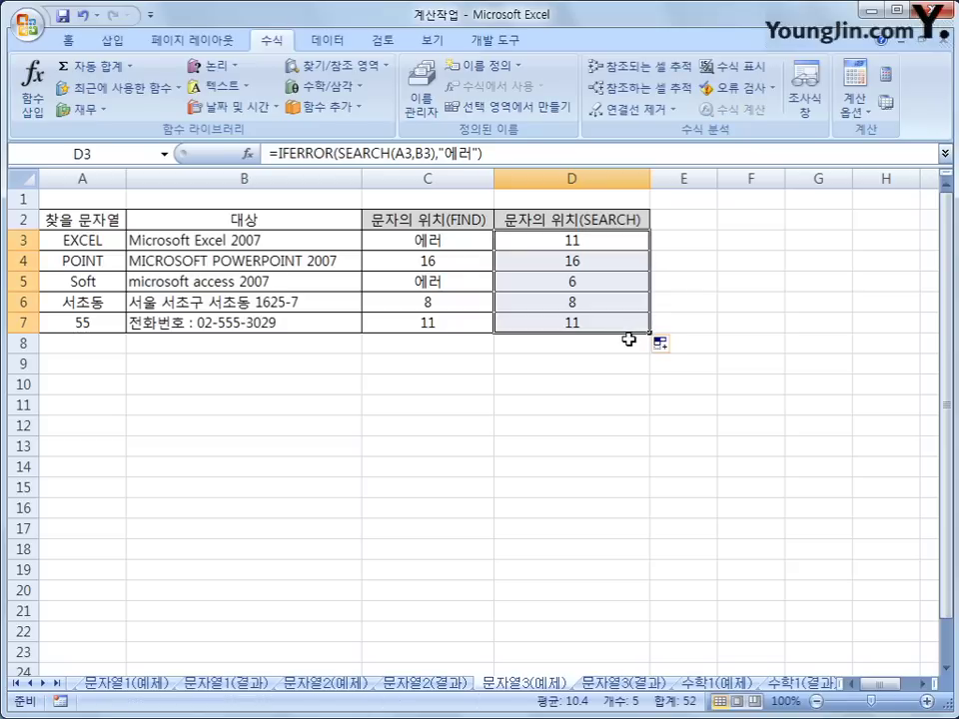
# - Compare the SEARCH column with the FIND column and check the formula in C3
pyautogui.click(573, 218)
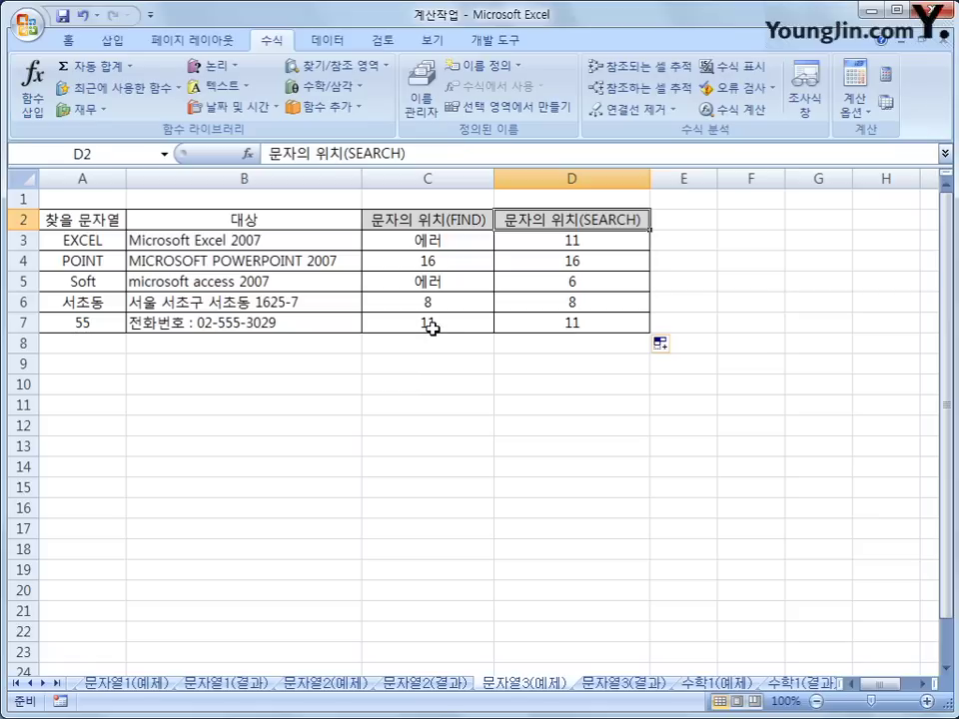
pyautogui.press('Left')
pyautogui.press('Down')
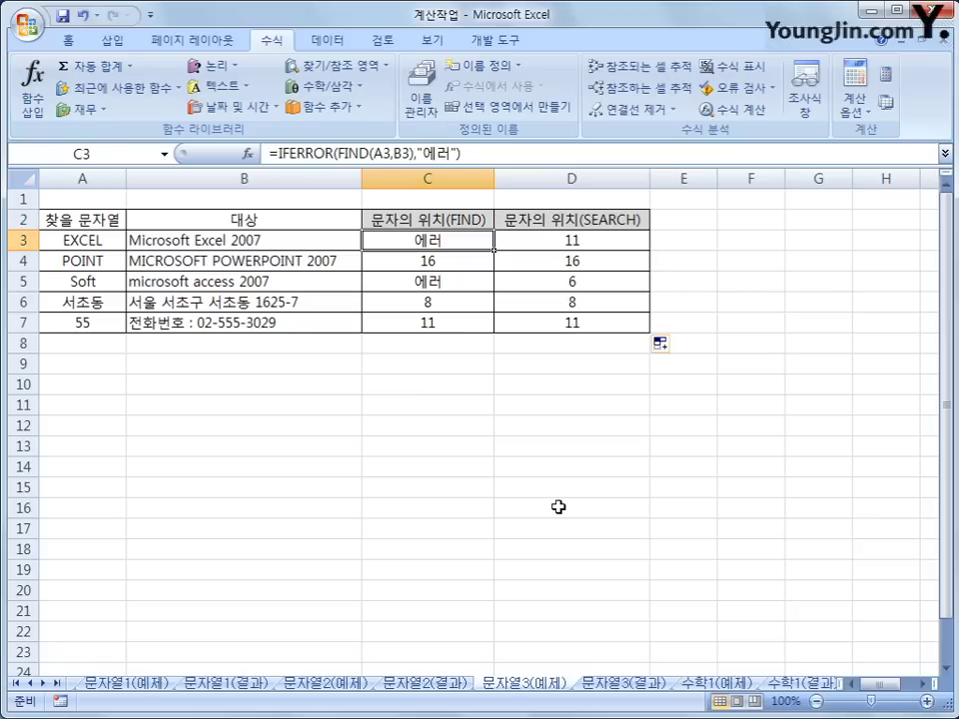